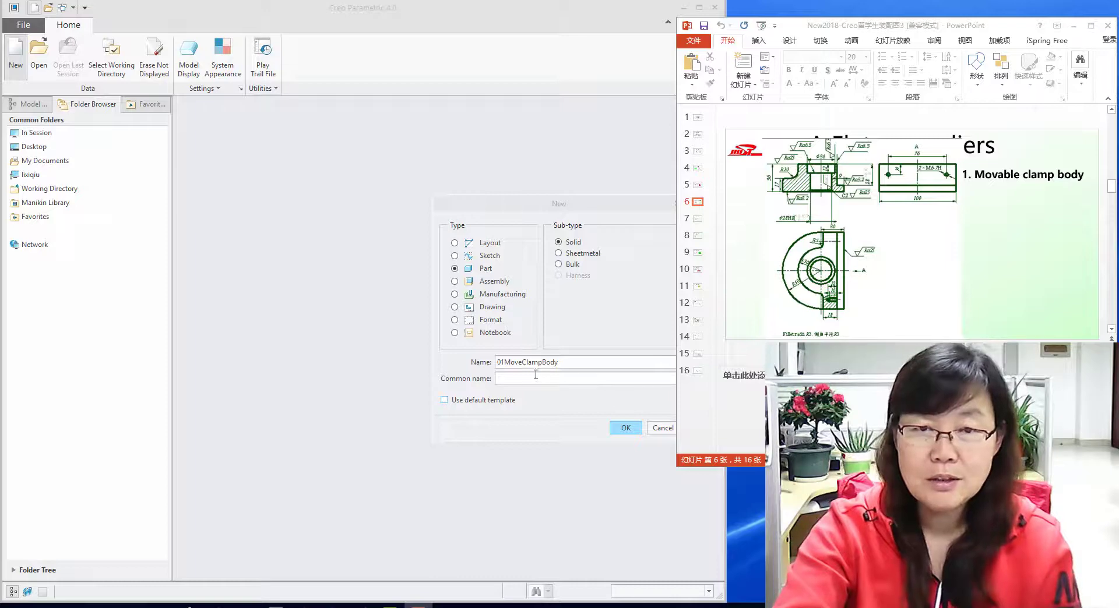
Create the solid part 01MoveClampBody from the mmns_part_solid template
click(625, 429)
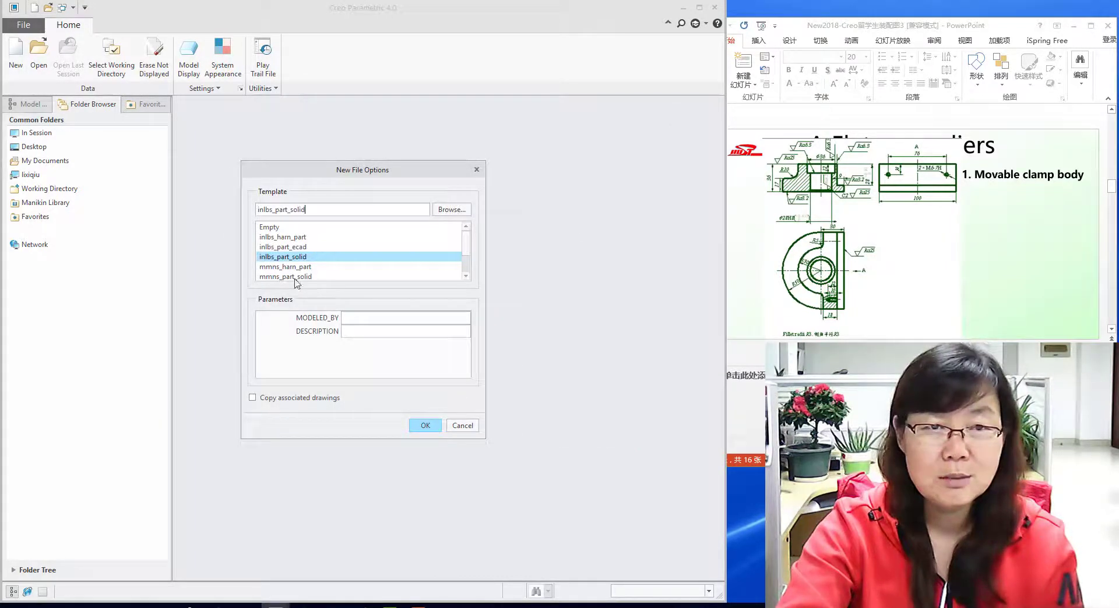
click(296, 277)
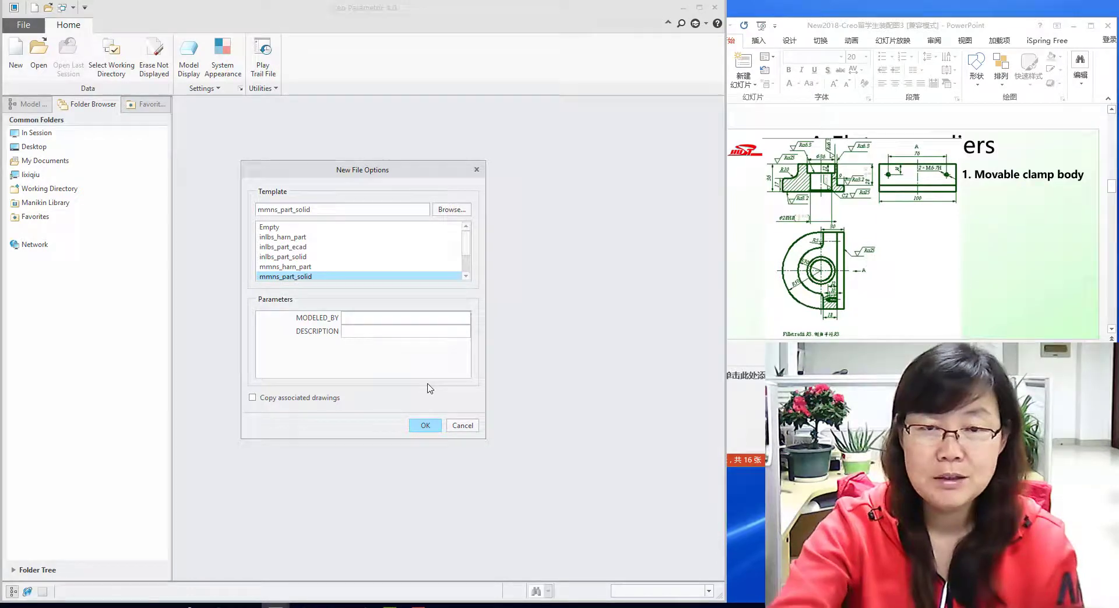
click(425, 425)
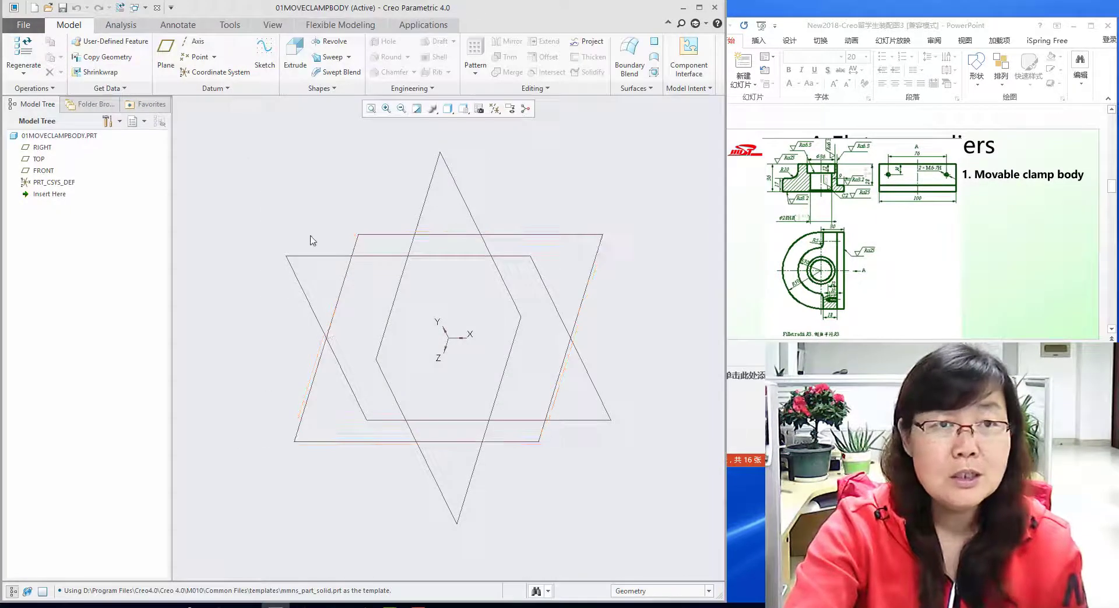
Start an Extrude with a sketch on the TOP plane and orient the view parallel to the sketch
click(295, 54)
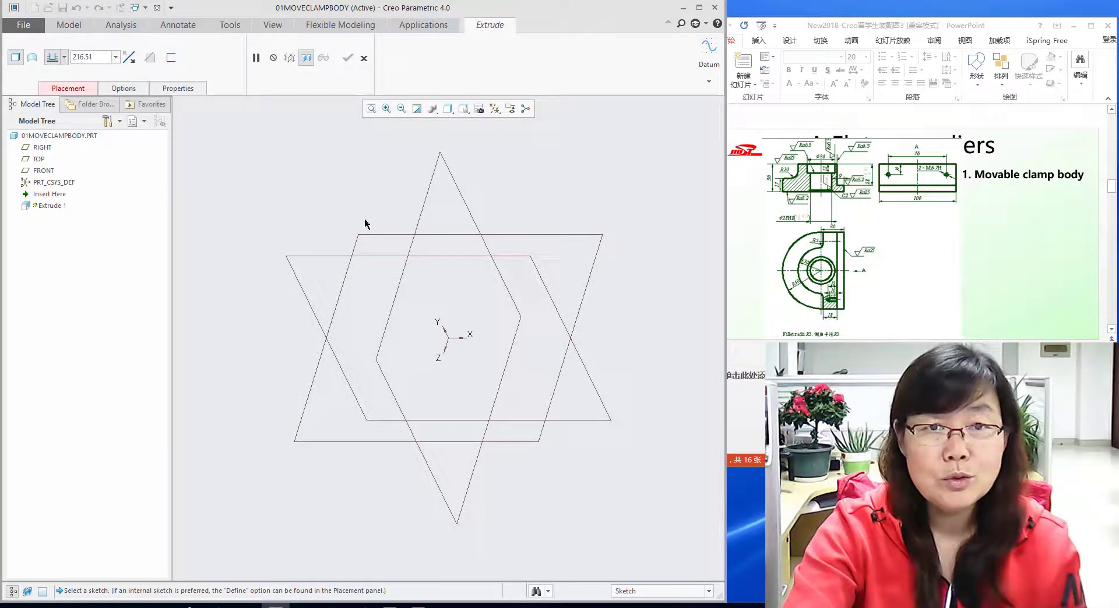
click(362, 235)
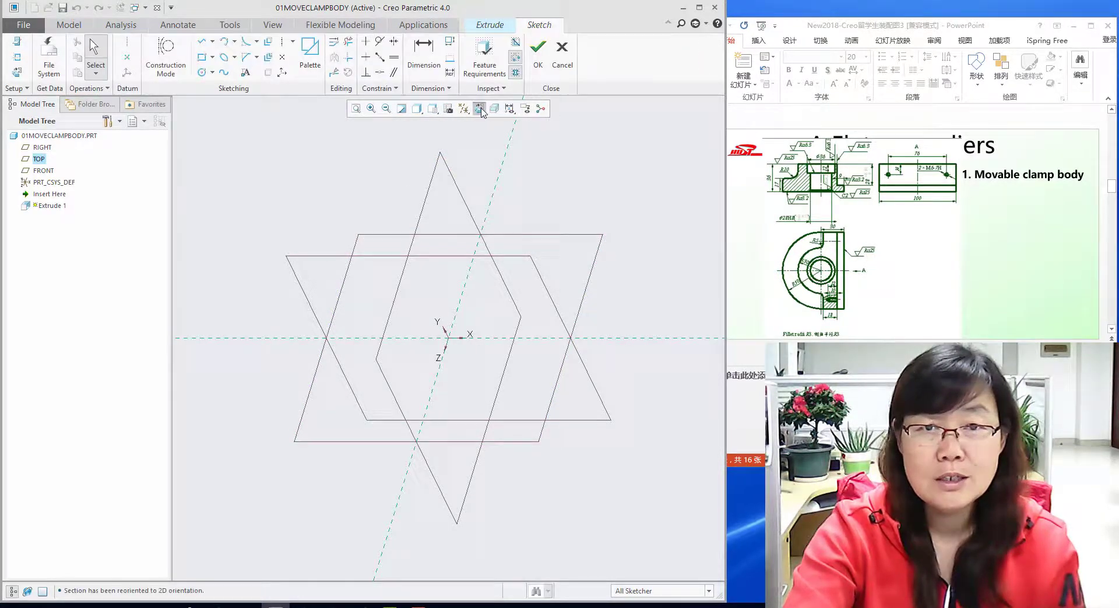
click(480, 109)
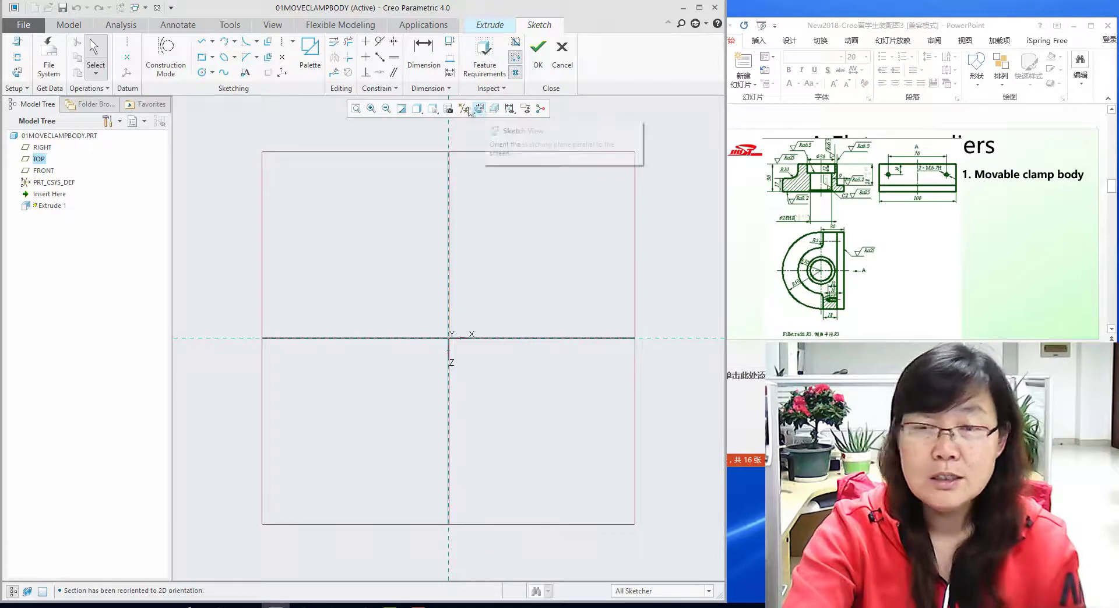
Sketch two concentric circles at the origin, about 63 mm and 190 mm in diameter
click(201, 72)
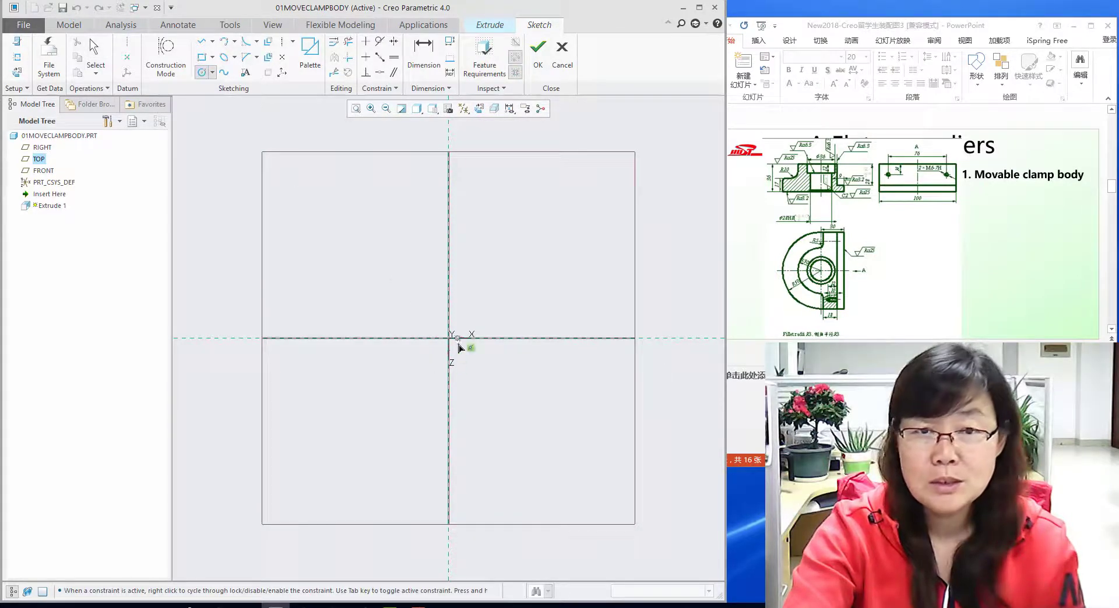
click(449, 341)
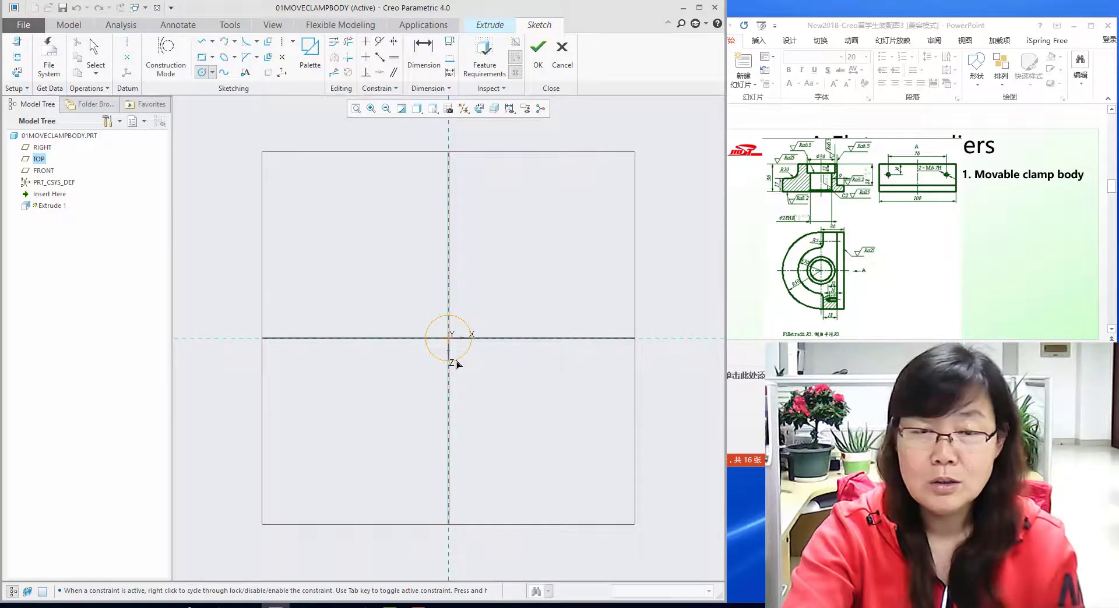
click(457, 362)
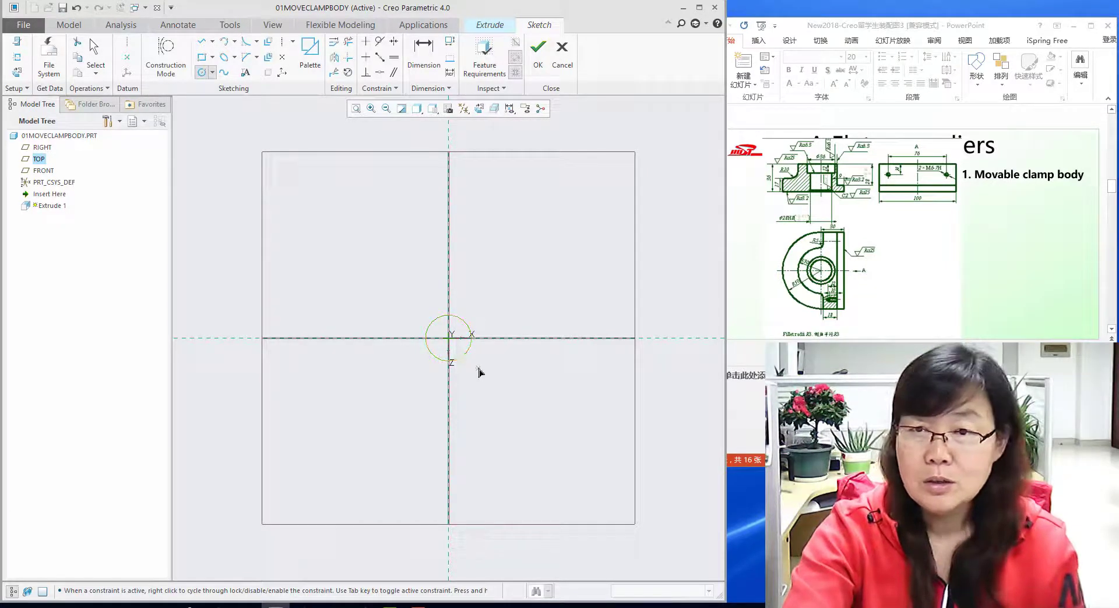
click(449, 338)
click(383, 365)
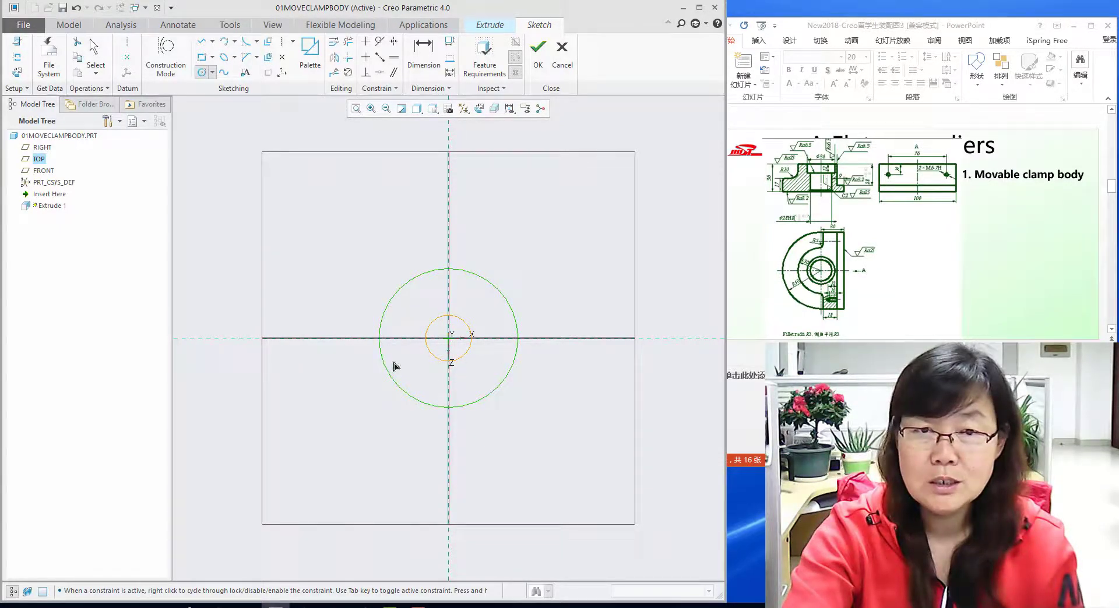
middle_click(563, 411)
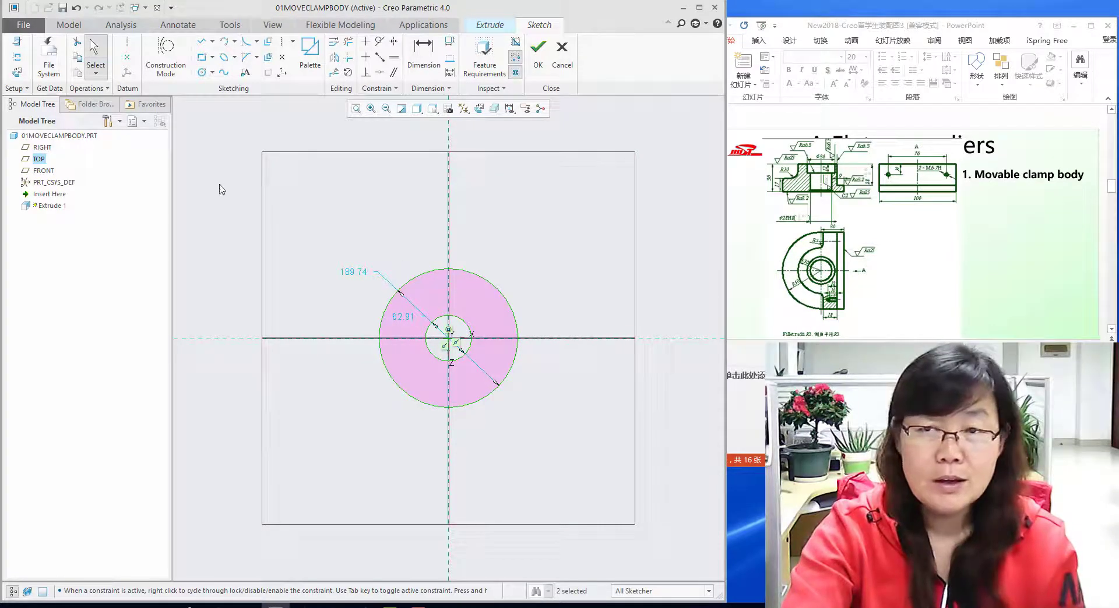
Sketch horizontal lines about 51 mm and 72 mm long from the outer circle's upper and lower points, plus a vertical line about 219 mm long joining them
click(201, 41)
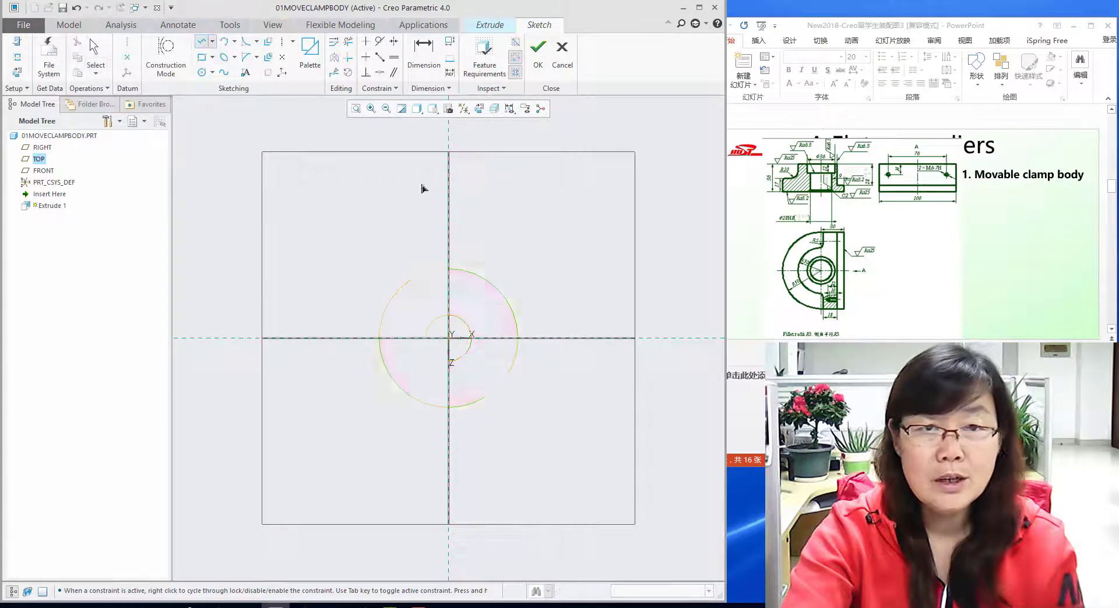
click(450, 269)
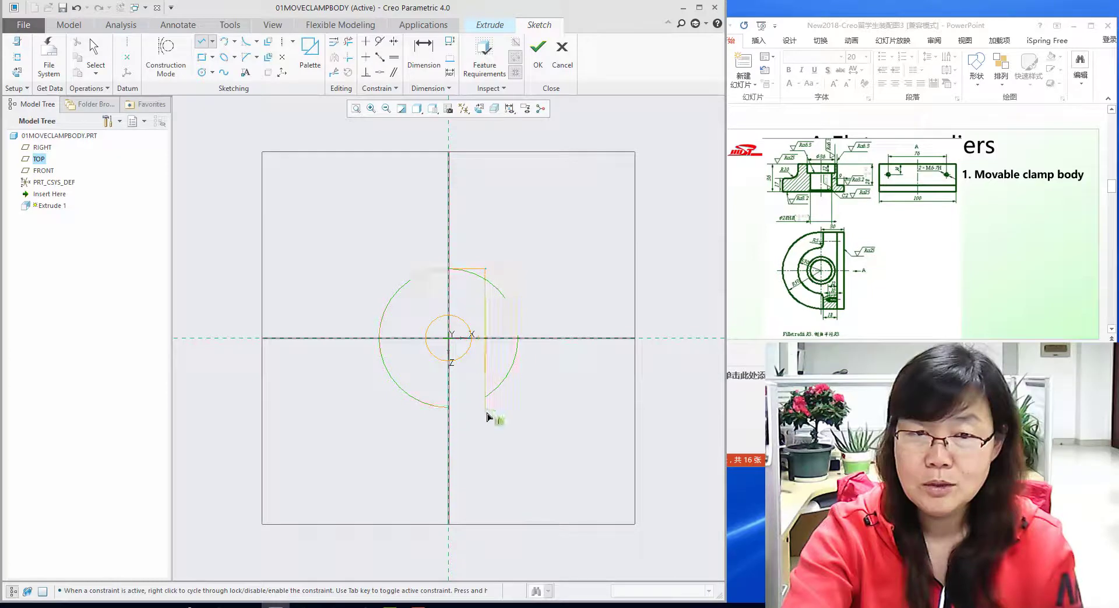
click(485, 429)
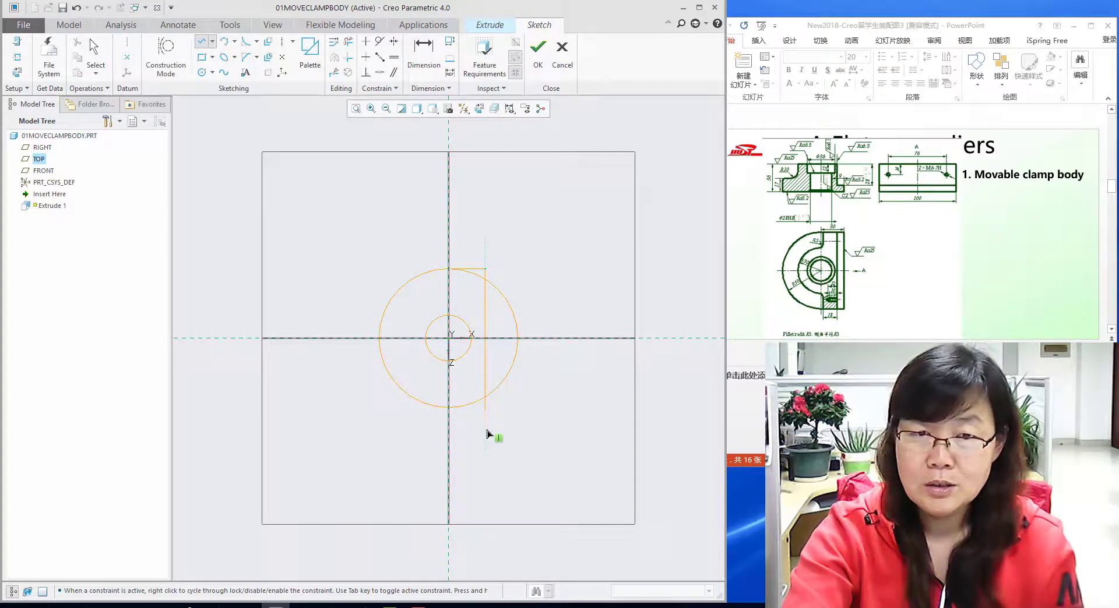
click(203, 43)
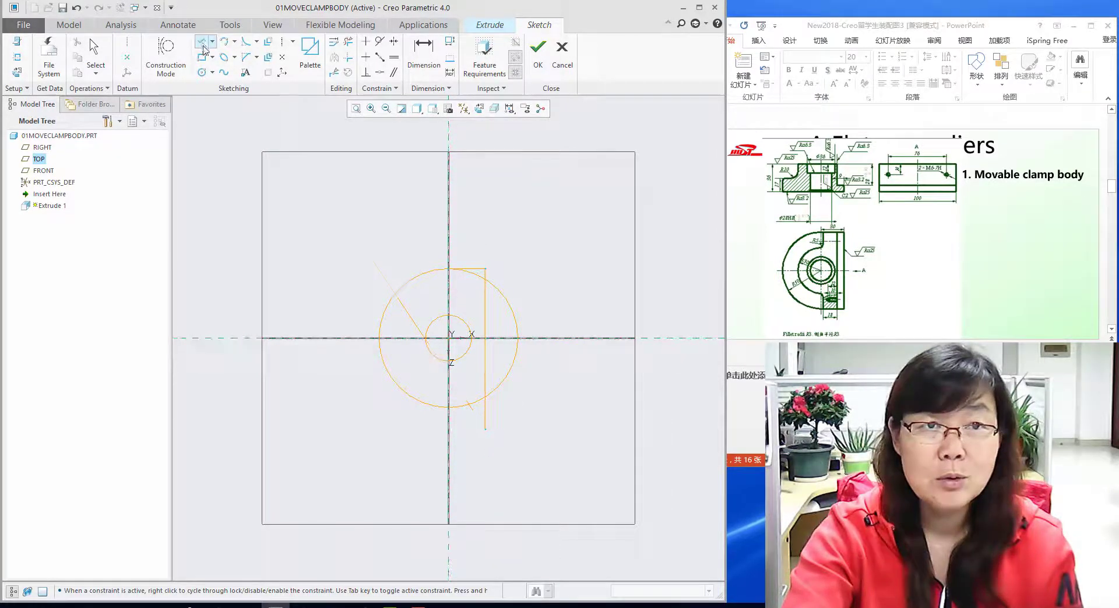
click(449, 408)
middle_click(556, 420)
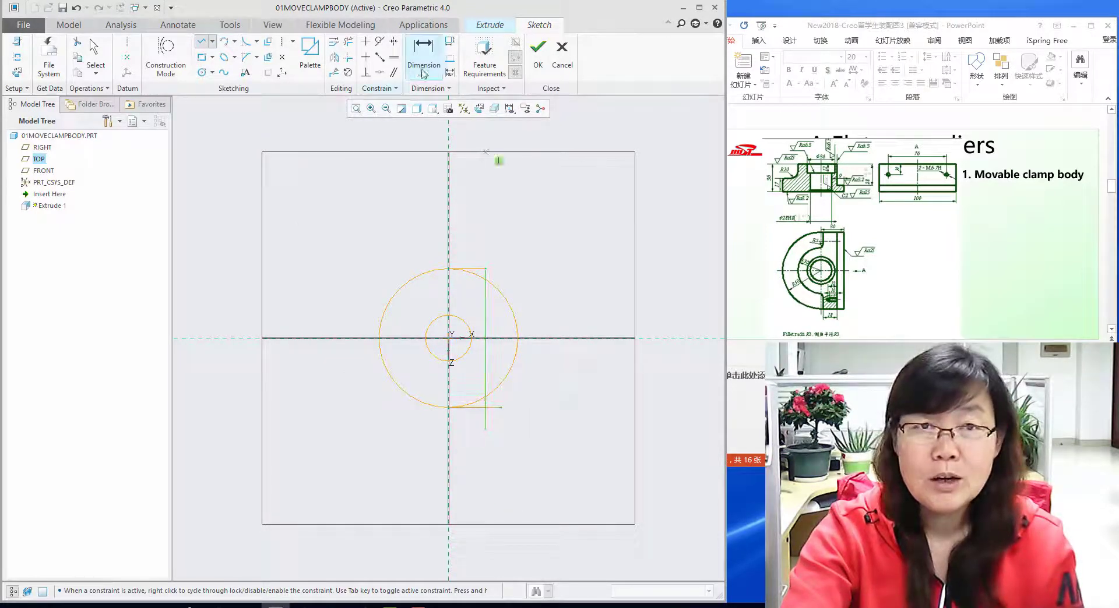
Trim the outer circle's arcs beside the straight lines and the overhanging line ends to leave a closed D-shaped outline around the inner circle
click(347, 43)
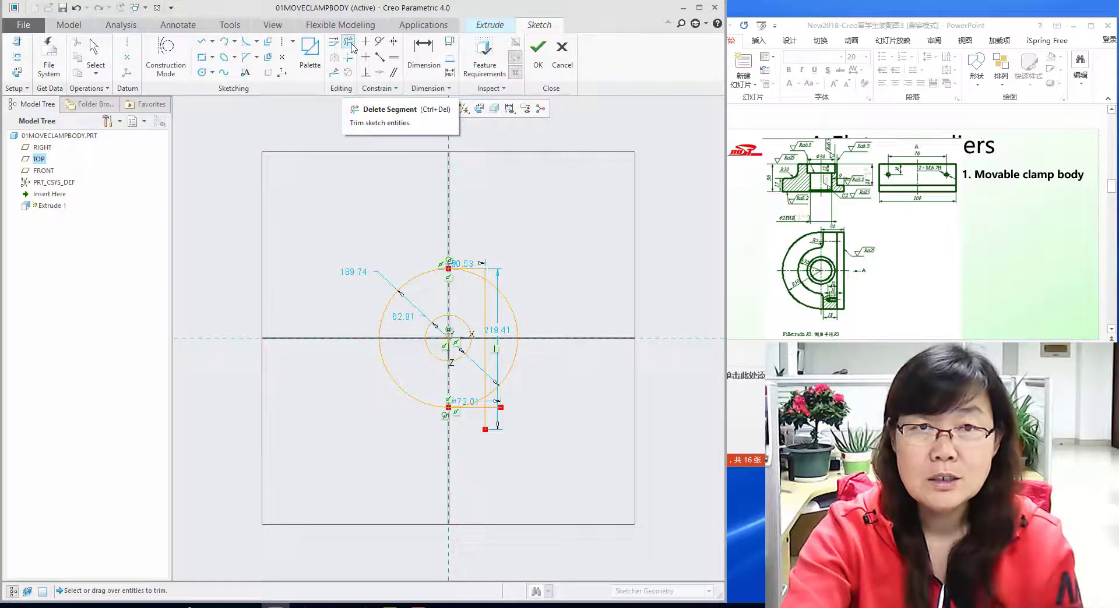
click(511, 312)
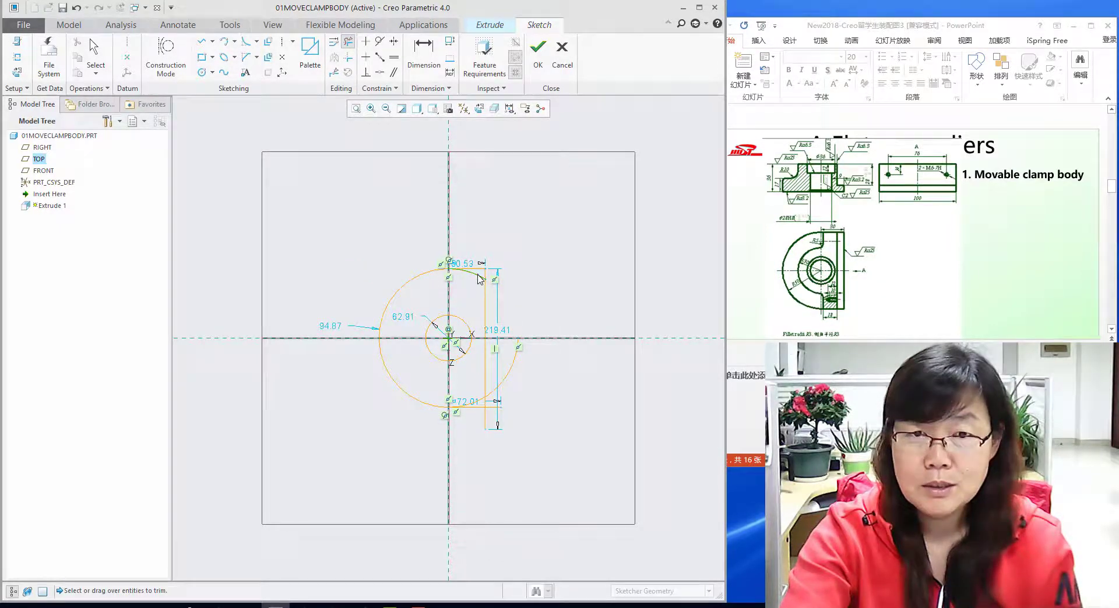
click(505, 380)
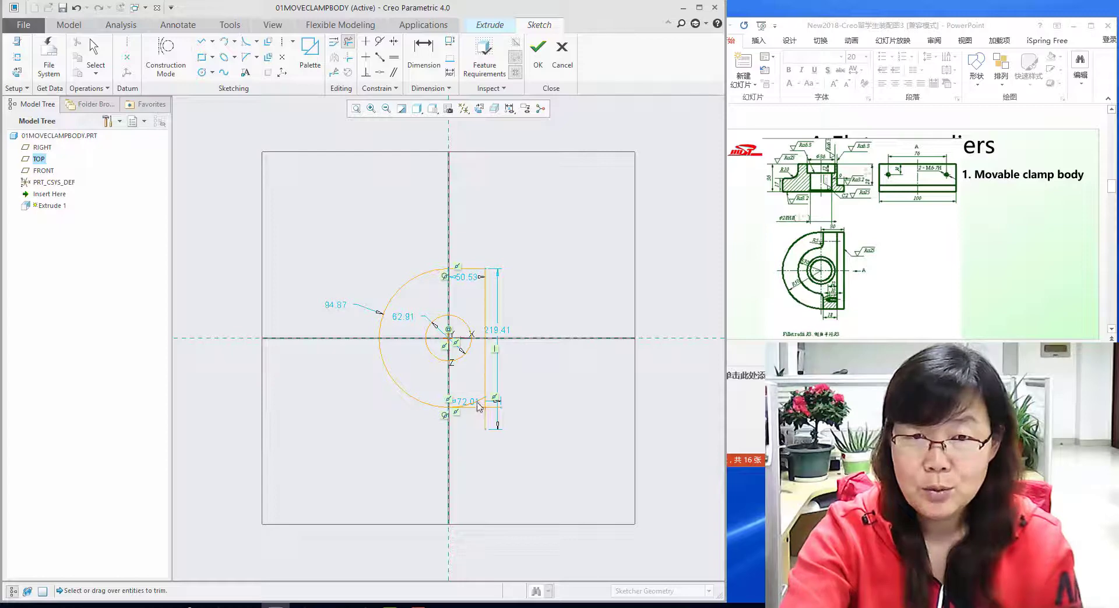
click(479, 406)
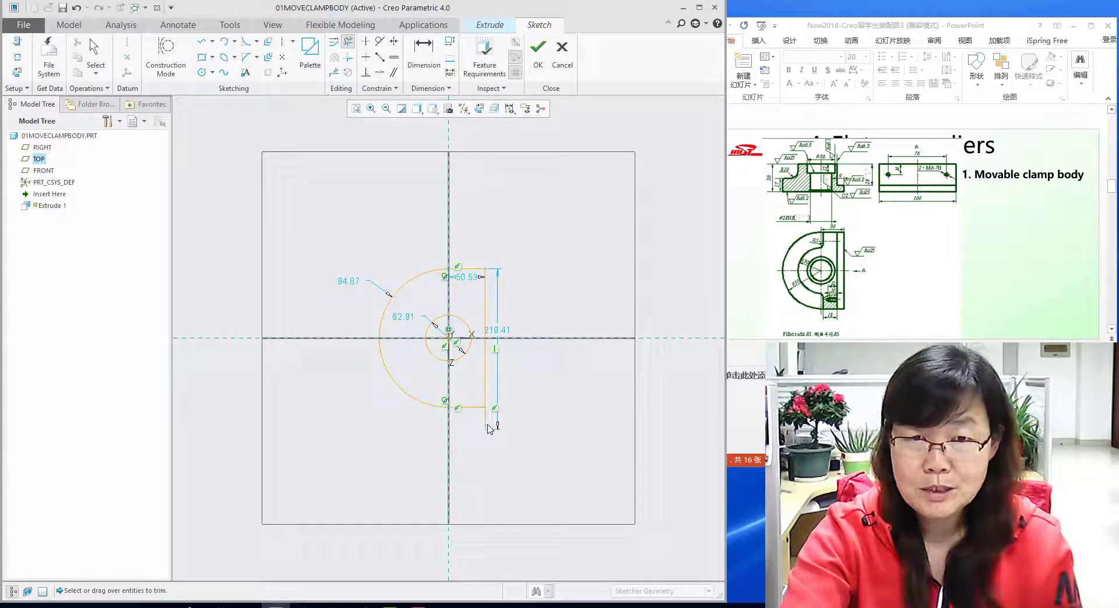
click(495, 409)
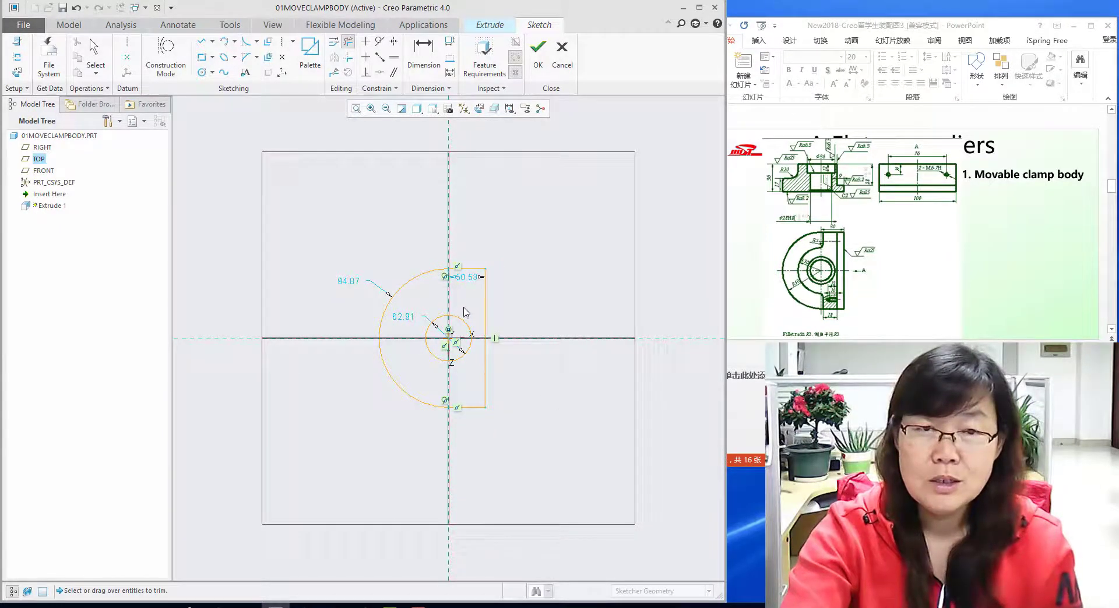
scroll(464, 306, up, 2)
middle_click(551, 278)
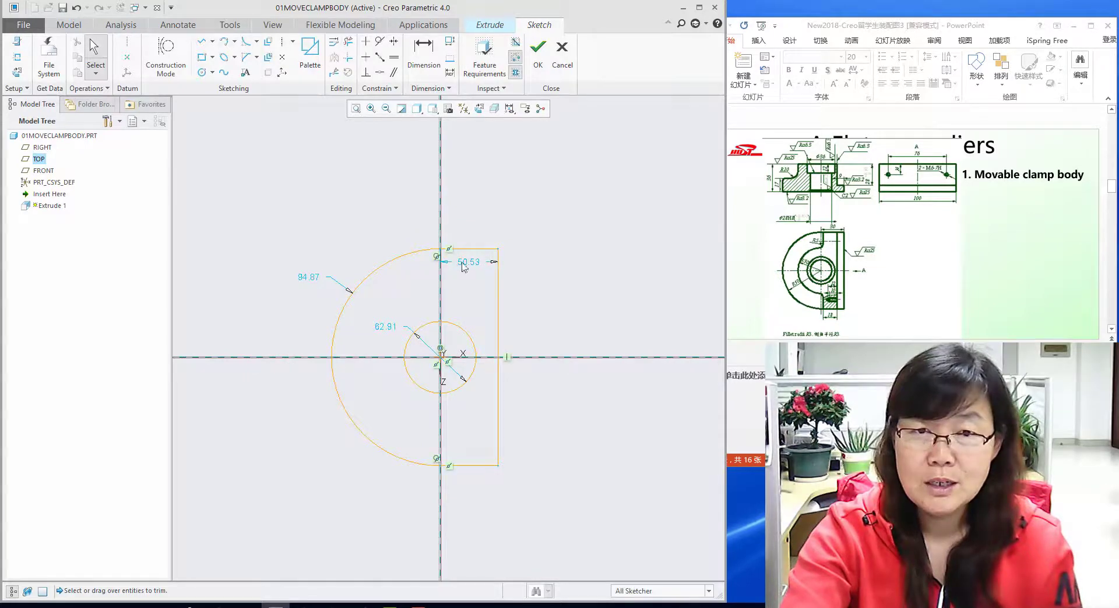
Reposition the straight-section width, outer radius and hole diameter dimensions for readability, moving the width dimension above the profile
drag(466, 263, 481, 215)
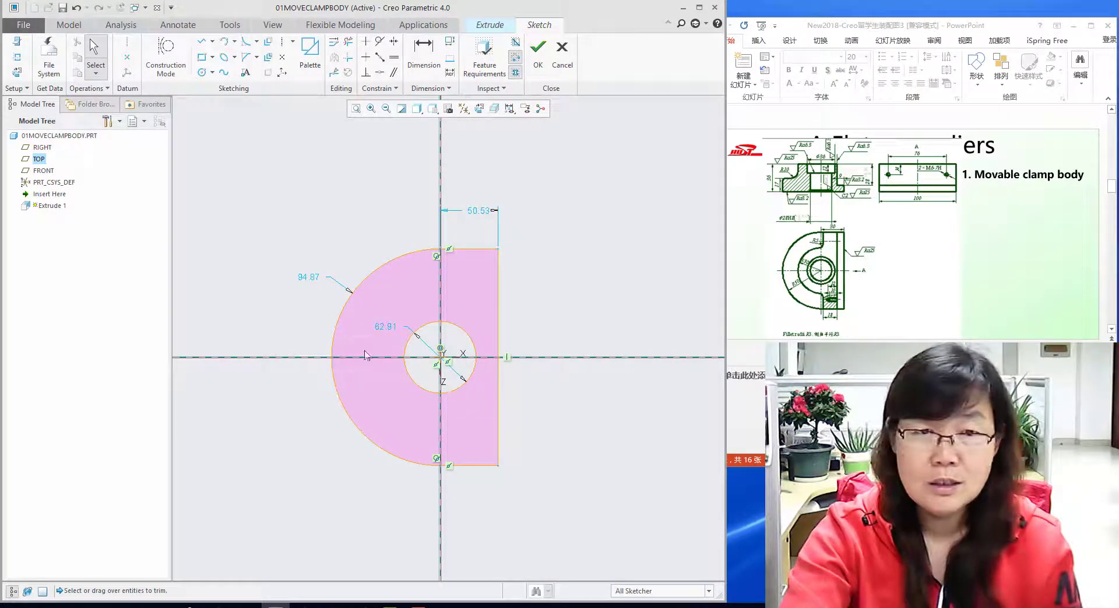
drag(307, 276, 322, 270)
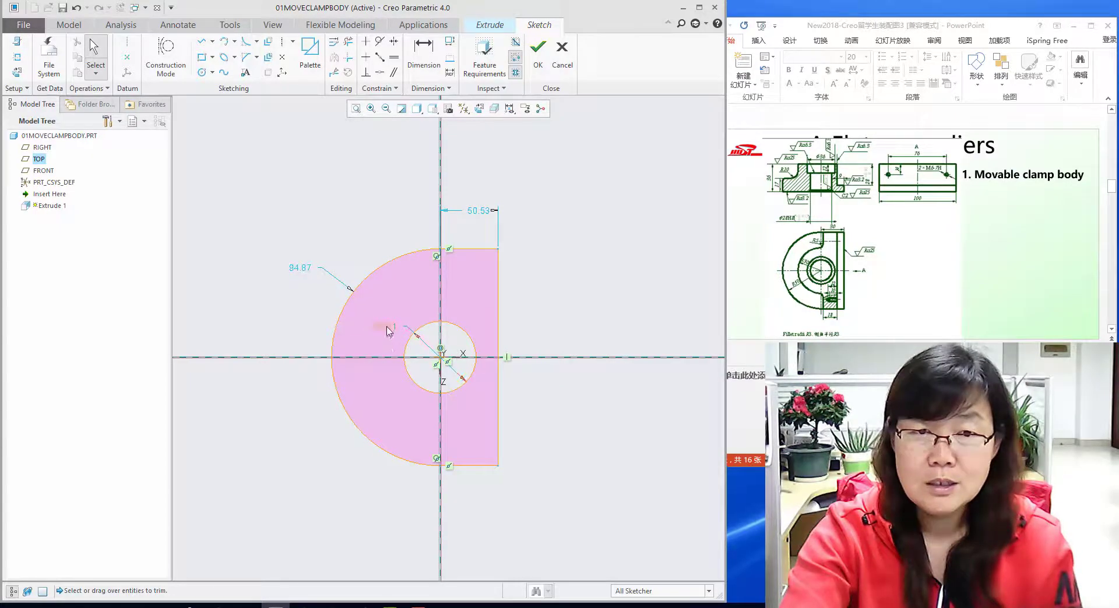
drag(387, 328, 390, 396)
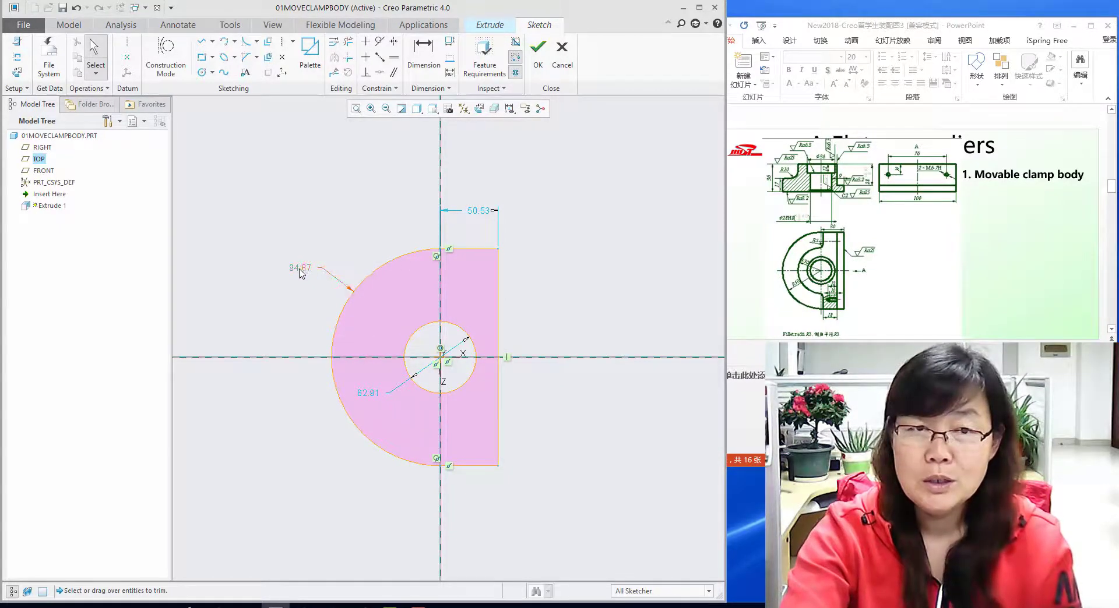
Set the inner circle's diameter to 28 mm and the outer arc's radius to 50 mm
double_click(373, 393)
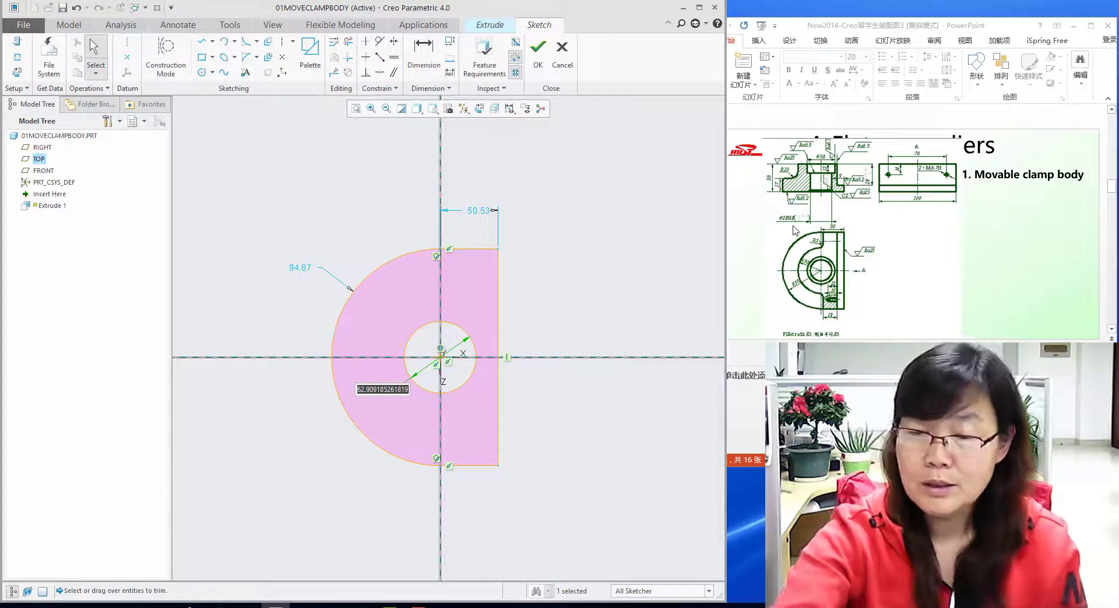
text(28)
key(Return)
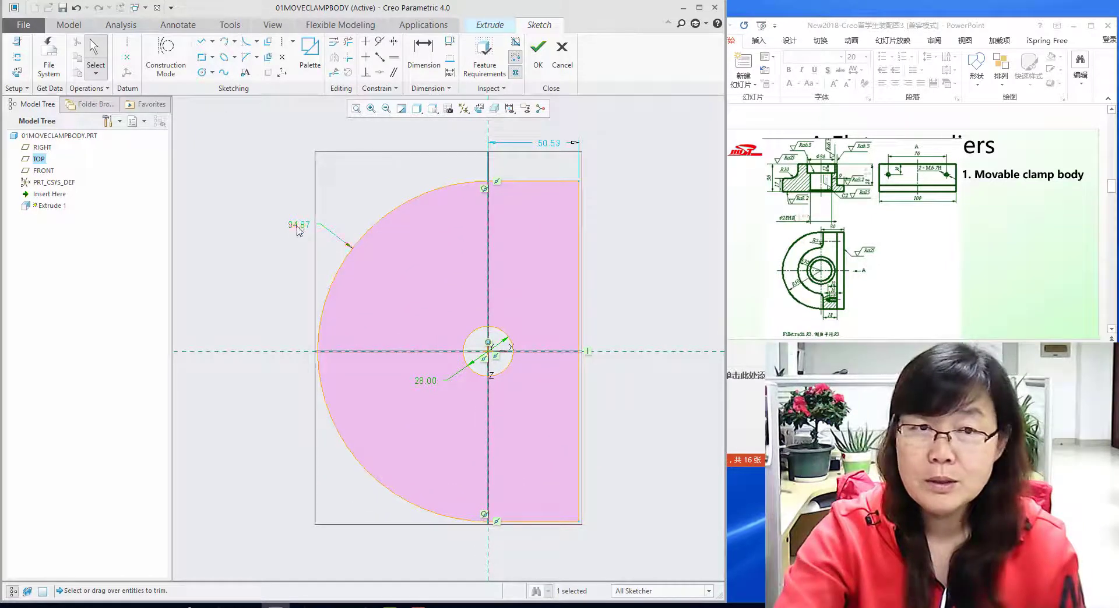
double_click(298, 225)
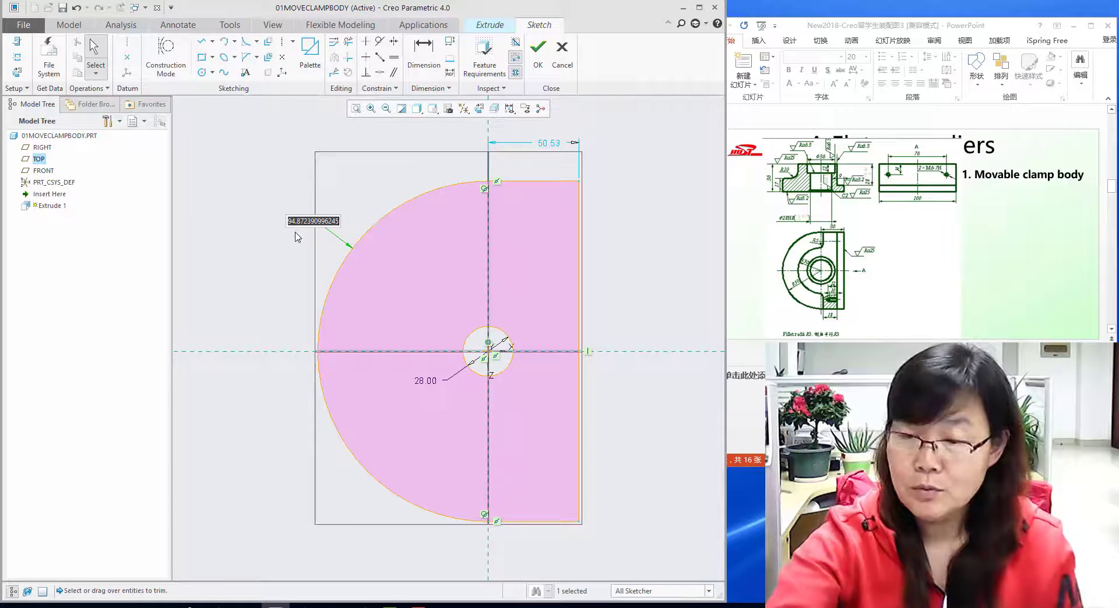
text(50)
key(Return)
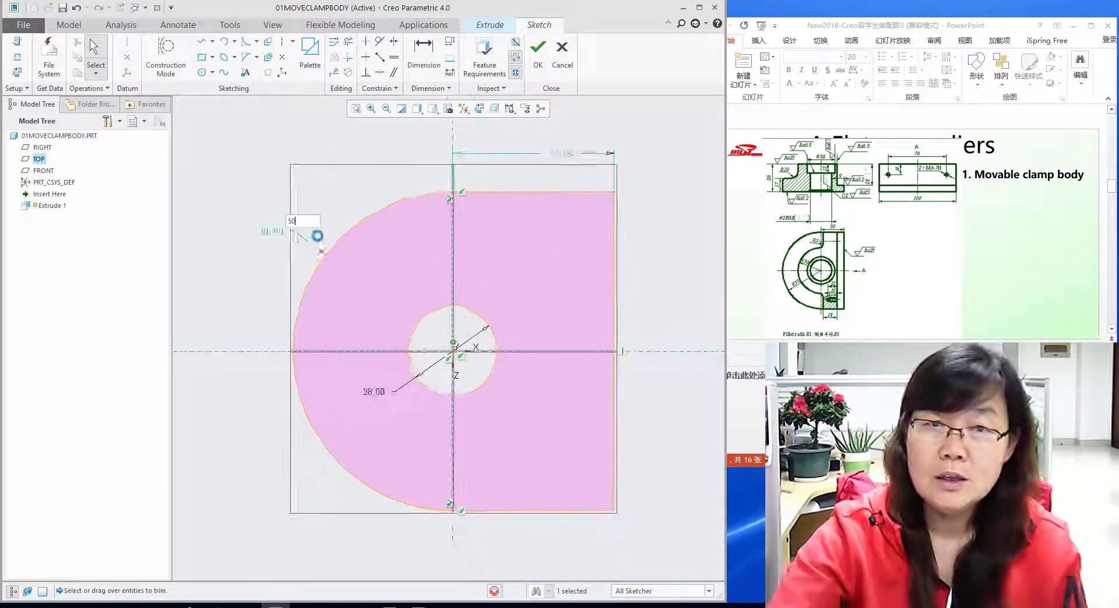
Set the distance from the arc centre to the vertical straight edge to 21 mm and finish the sketch
double_click(563, 143)
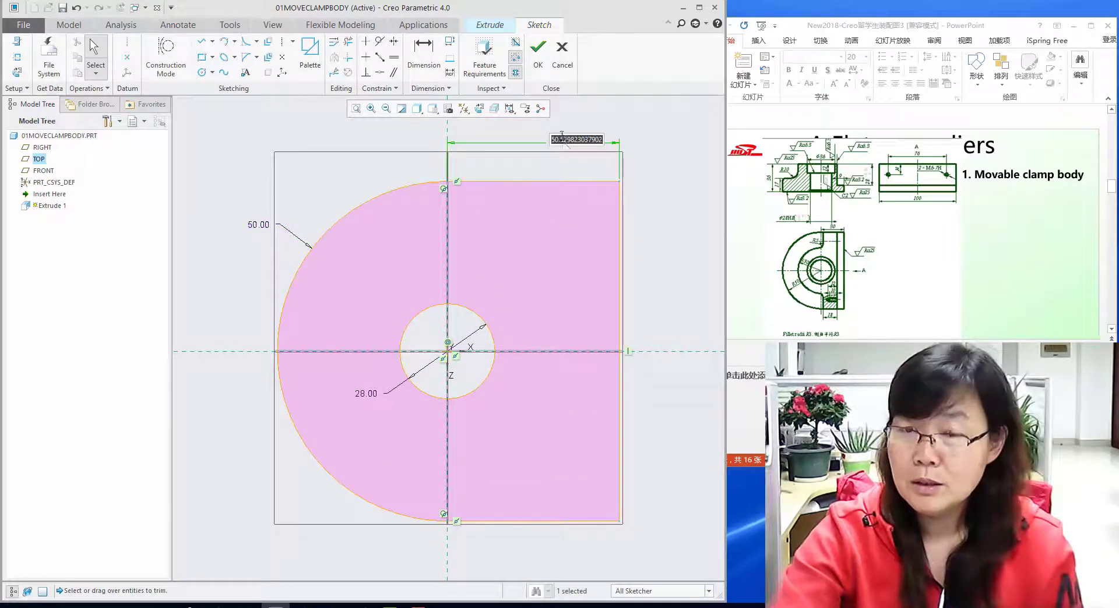
text(30)
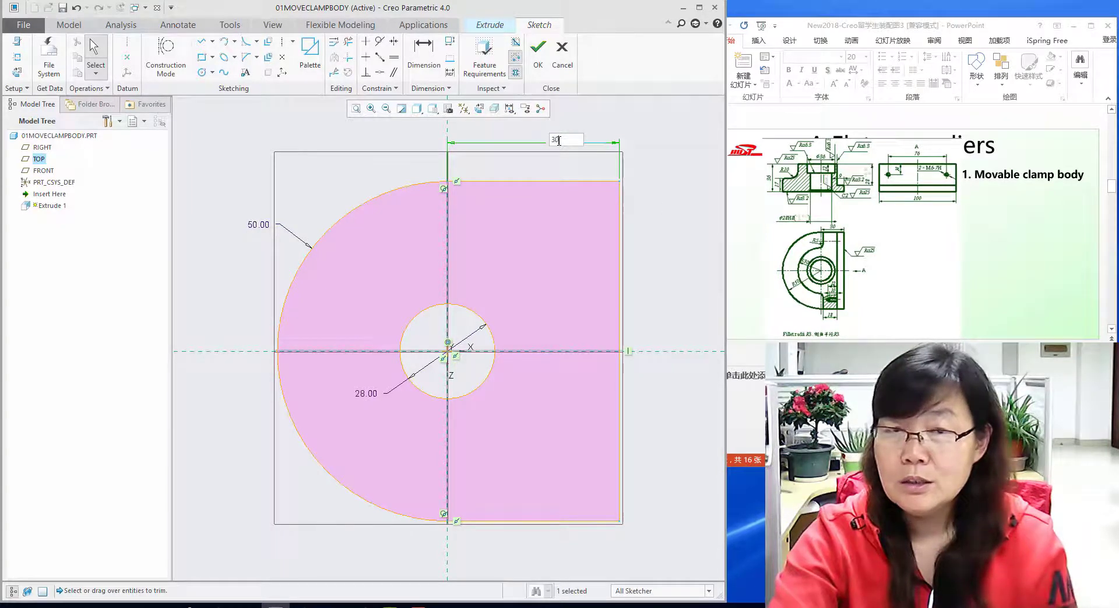
text(21)
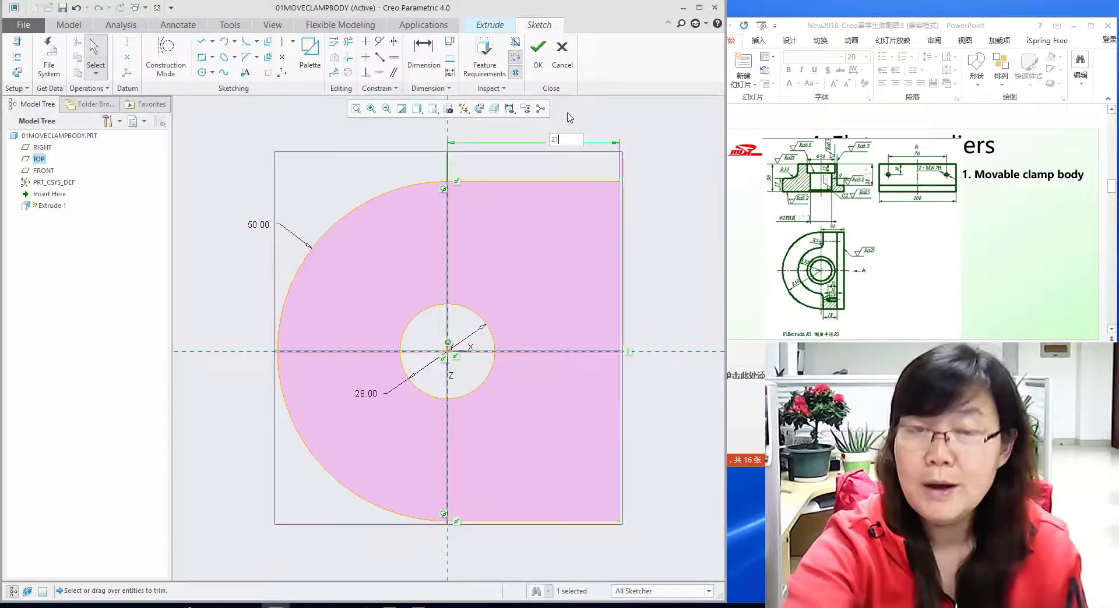
key(Return)
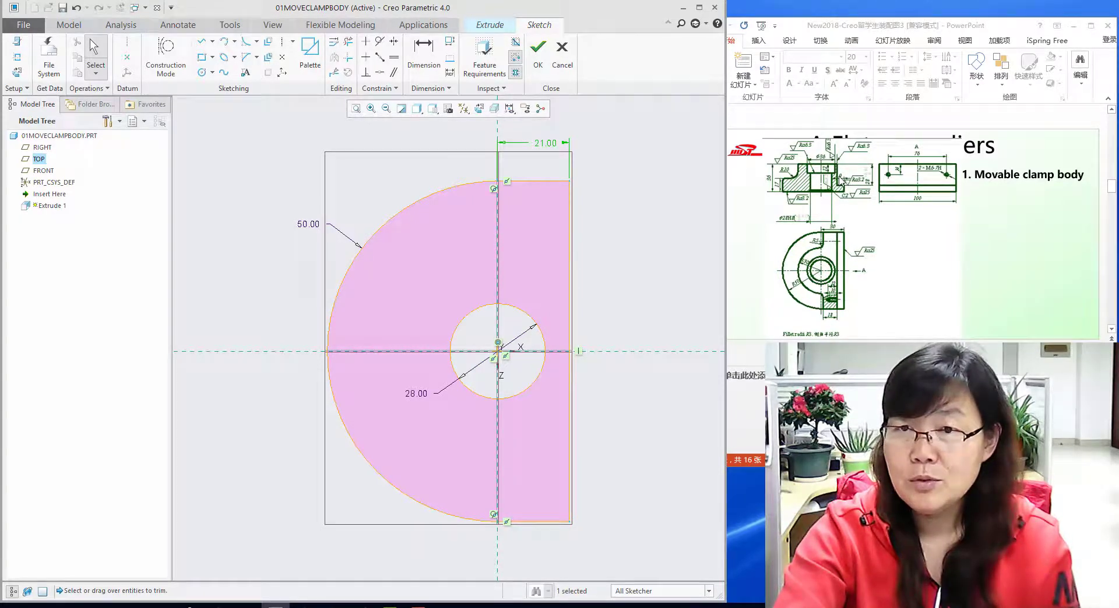
click(540, 58)
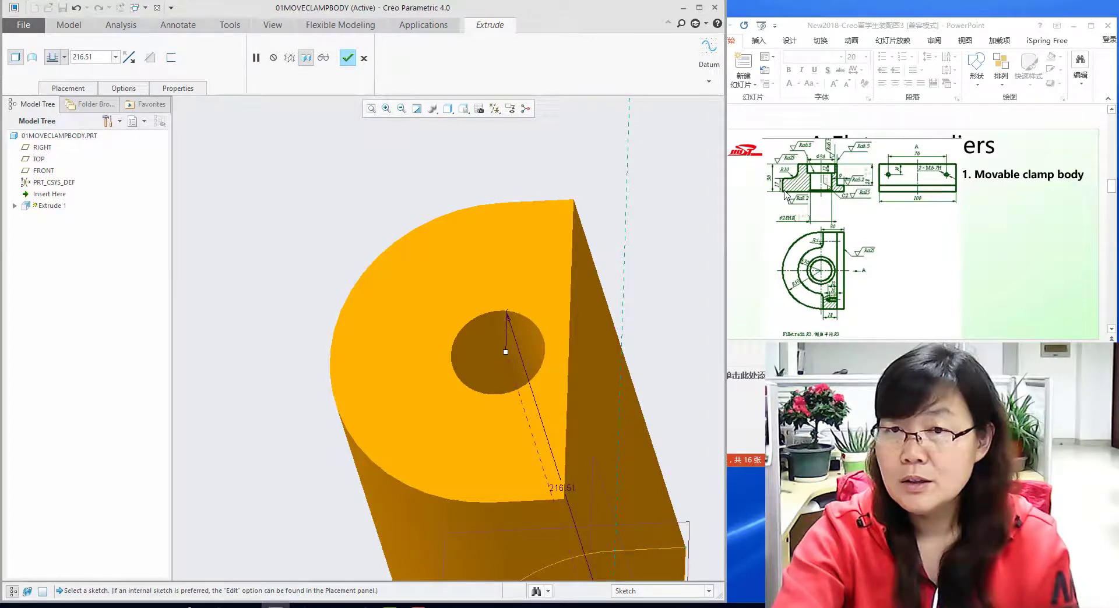
Set the extrusion depth of the D-shaped base to 17 mm and complete the feature
double_click(103, 57)
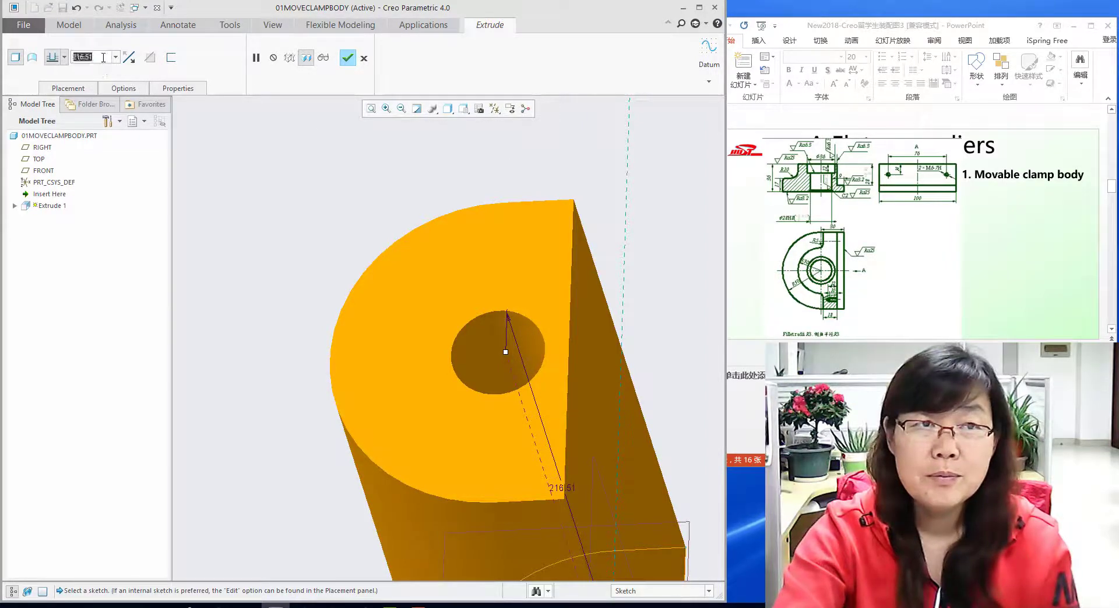
text(17)
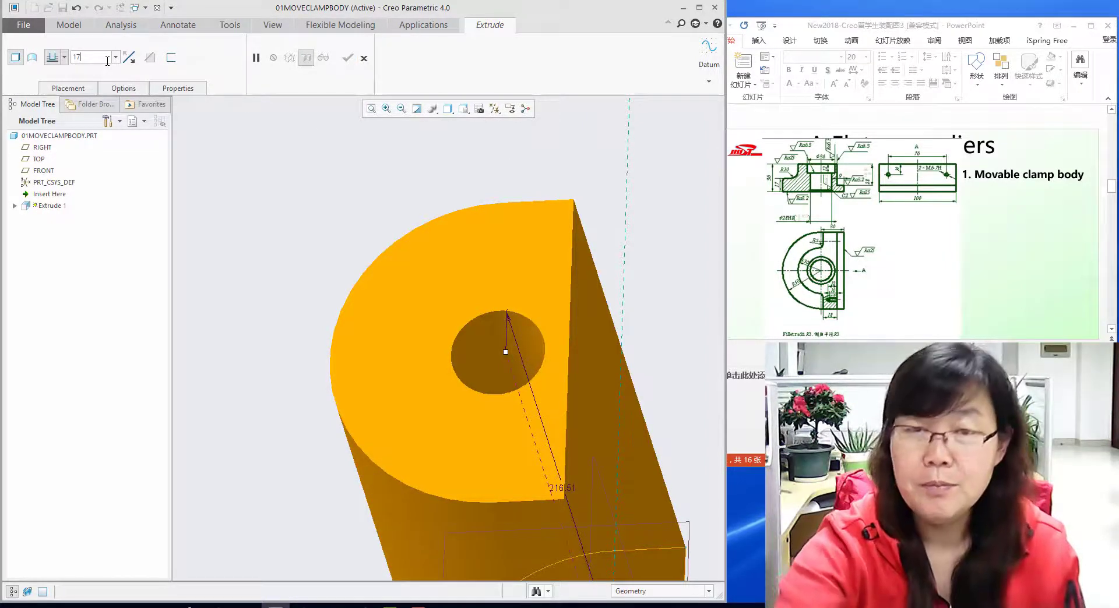
key(Return)
scroll(416, 294, down, 2)
scroll(417, 294, up, 5)
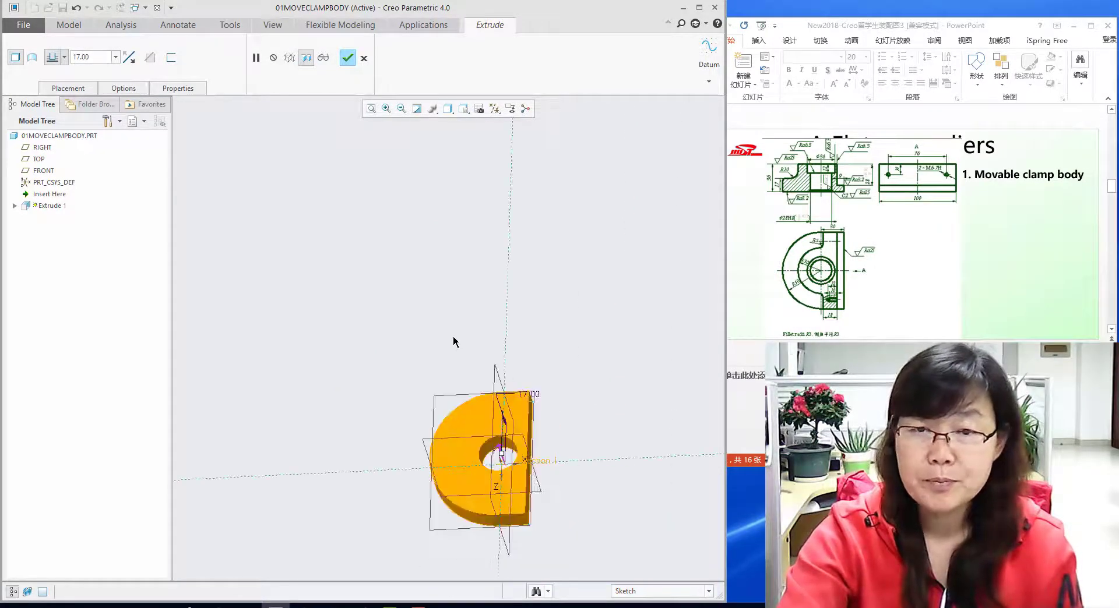
middle_drag(469, 385, 437, 412)
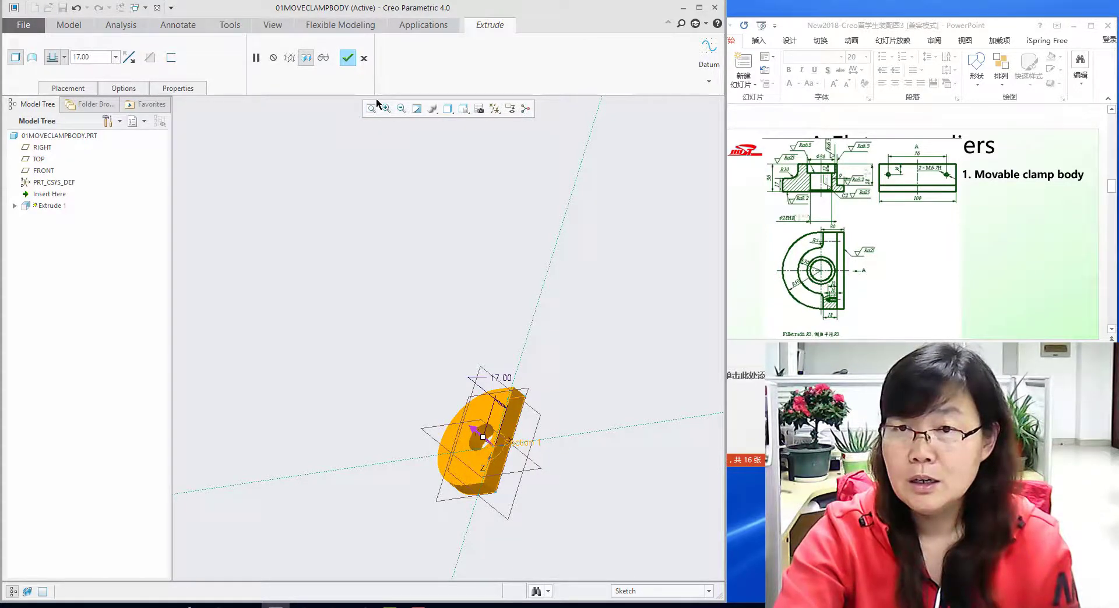
click(348, 58)
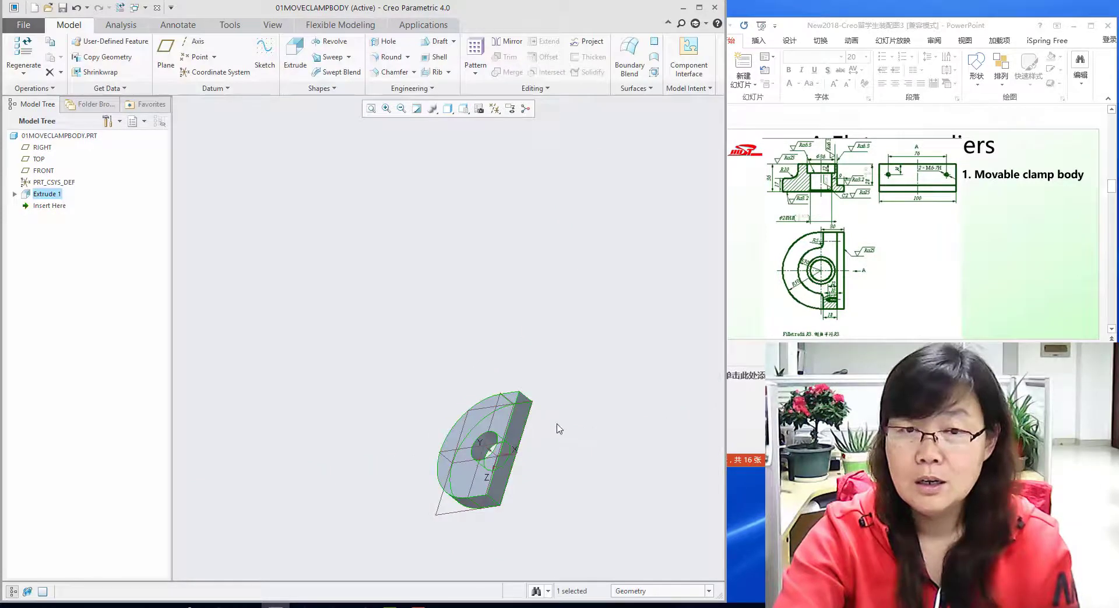
Start a second extrusion sketch on the D-shaped base's flat face, view it square-on, and project both halves of the hole's edge
middle_drag(557, 426, 593, 426)
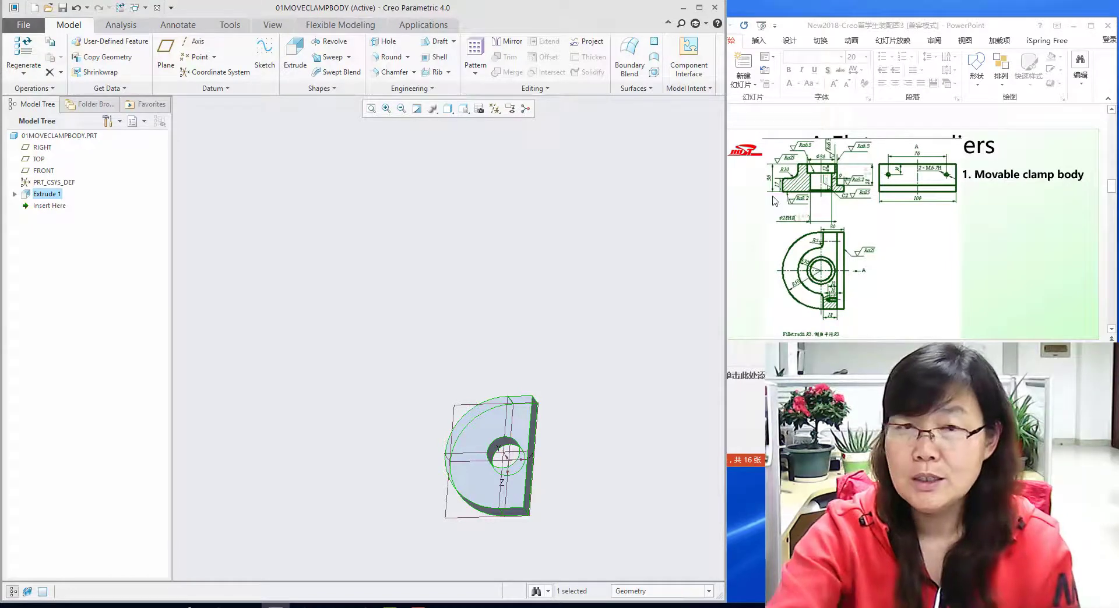
click(300, 61)
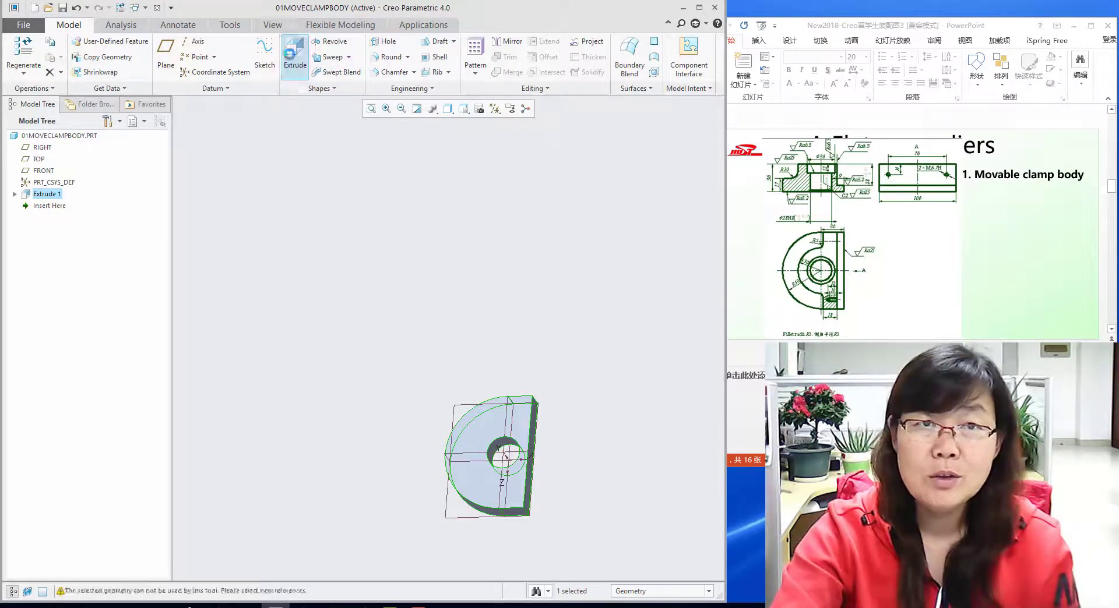
click(489, 466)
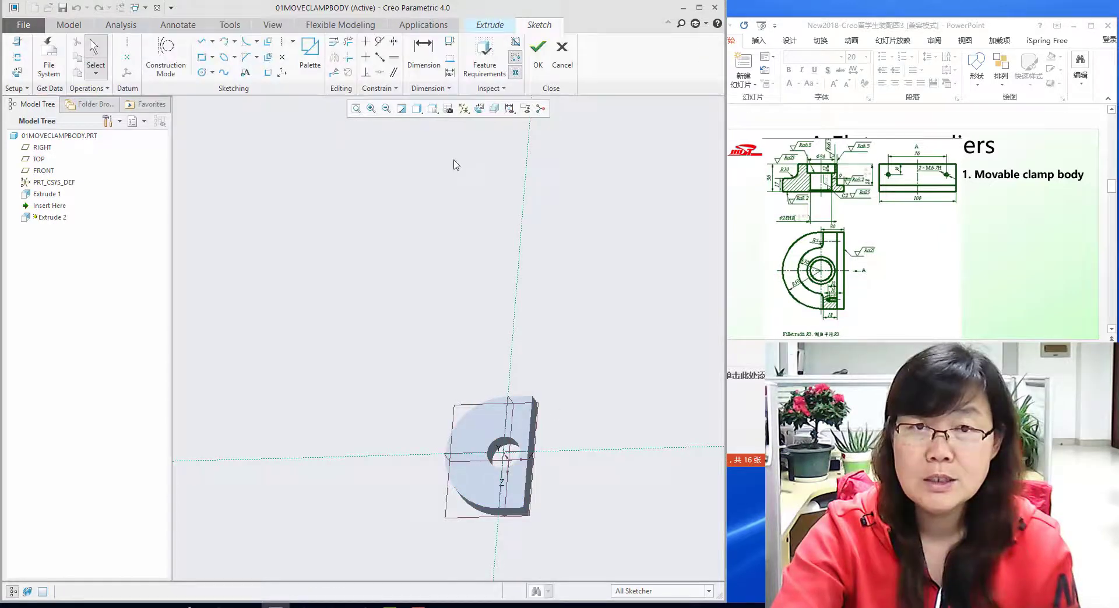
click(479, 109)
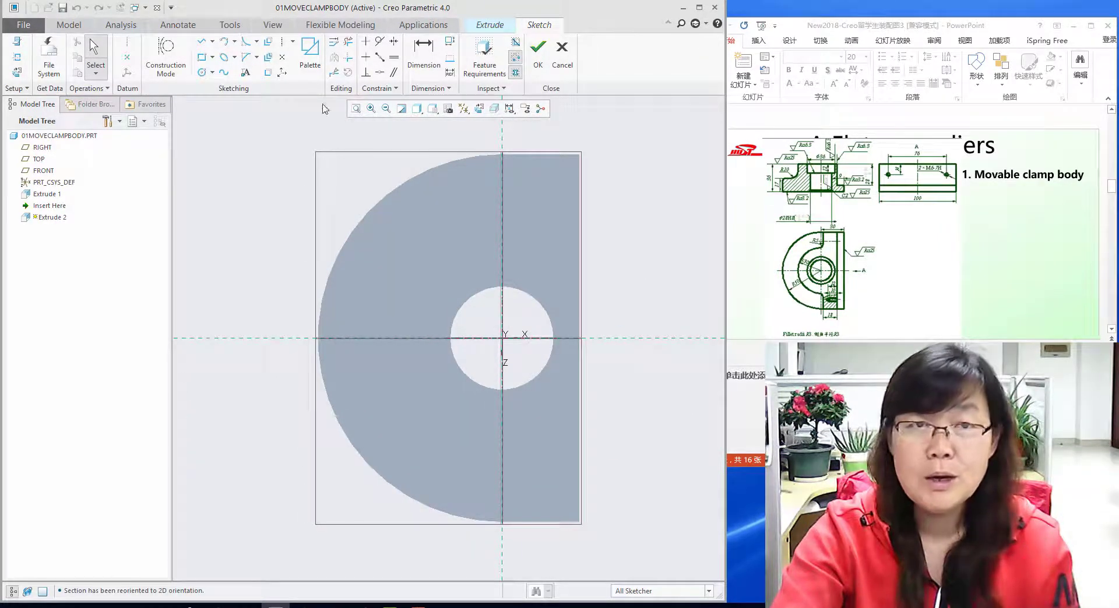
click(268, 77)
click(491, 290)
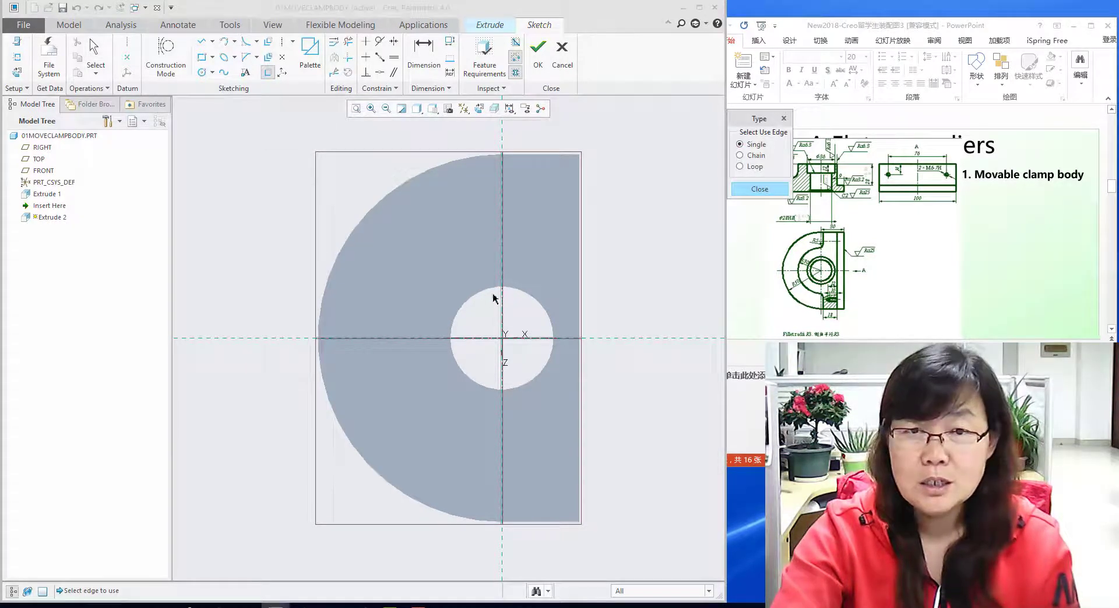
click(494, 396)
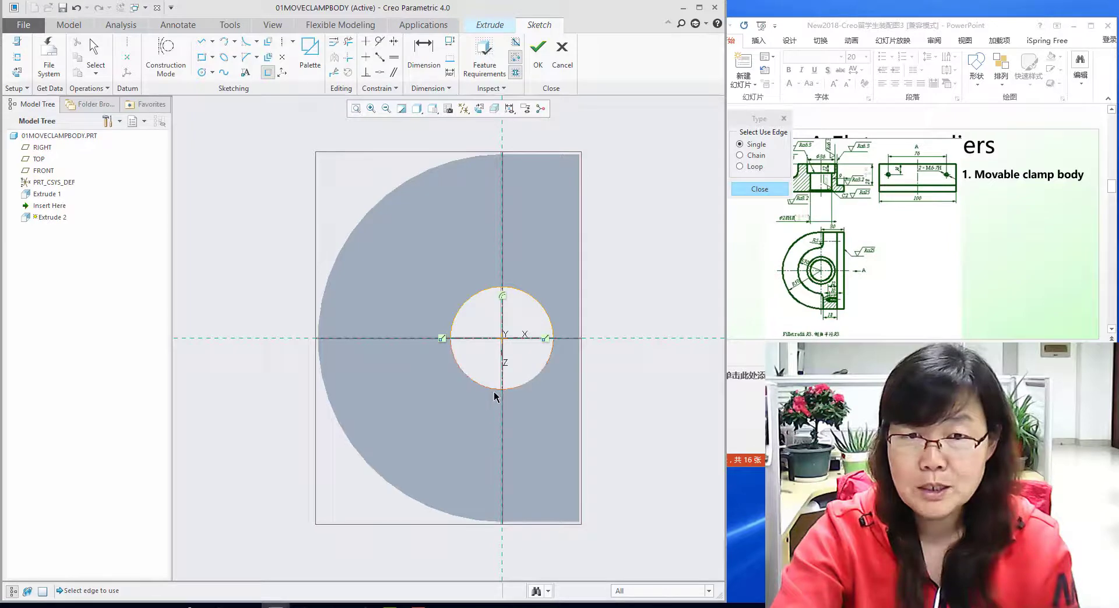
middle_click(624, 290)
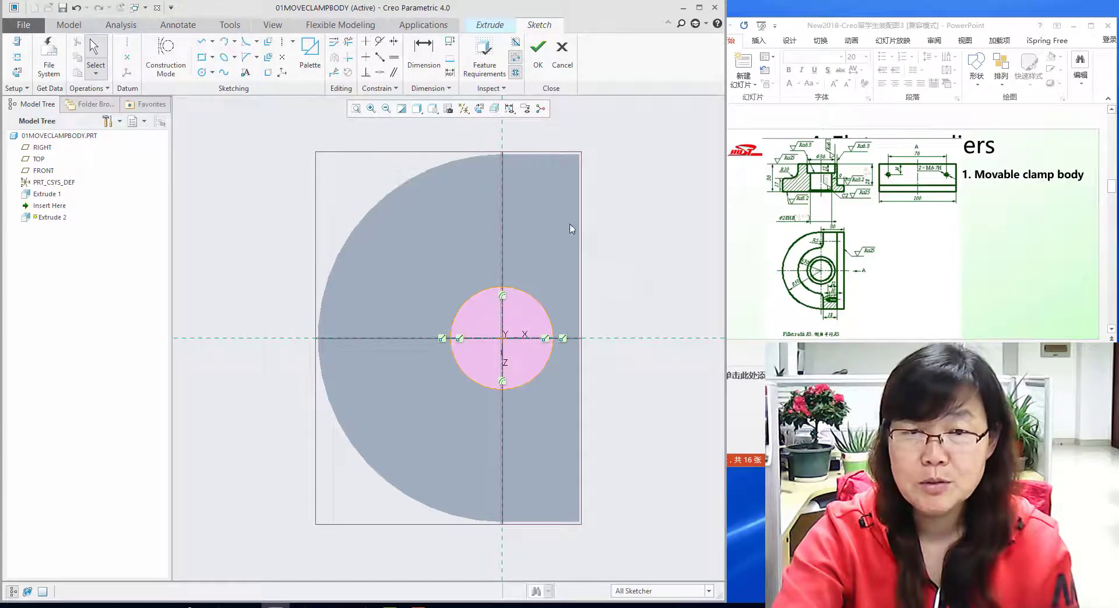
Draw a circle about 56 mm in diameter, concentric with the projected hole
click(201, 72)
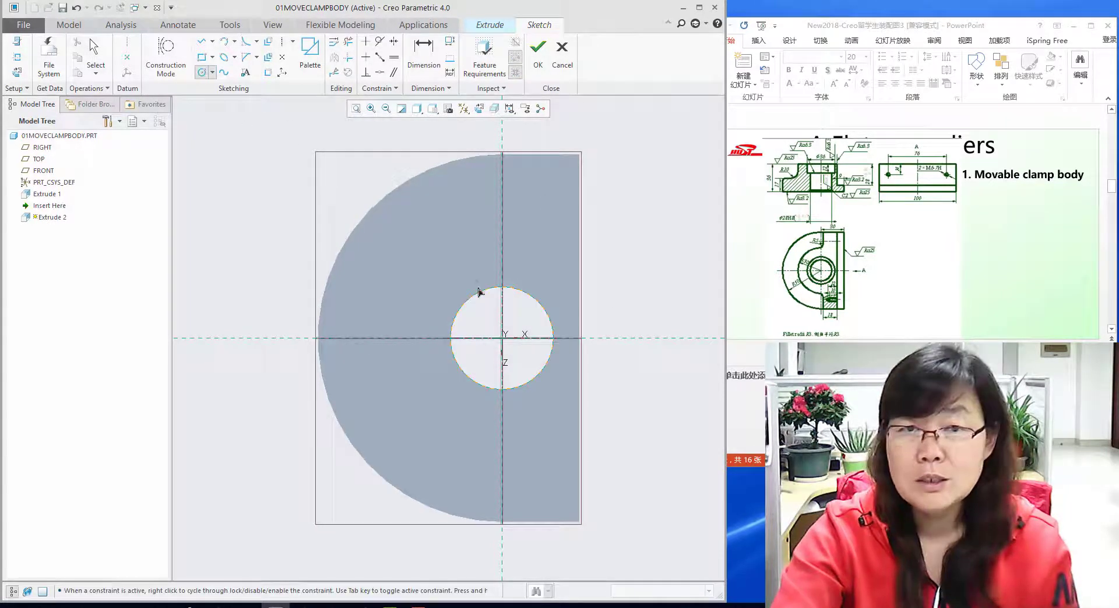
click(502, 338)
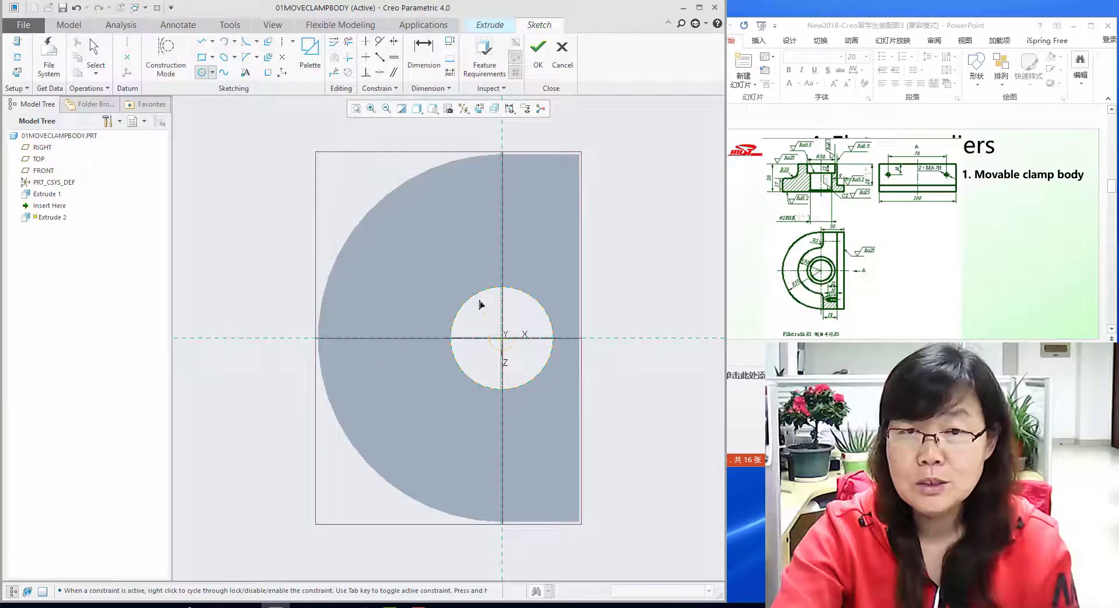
click(457, 249)
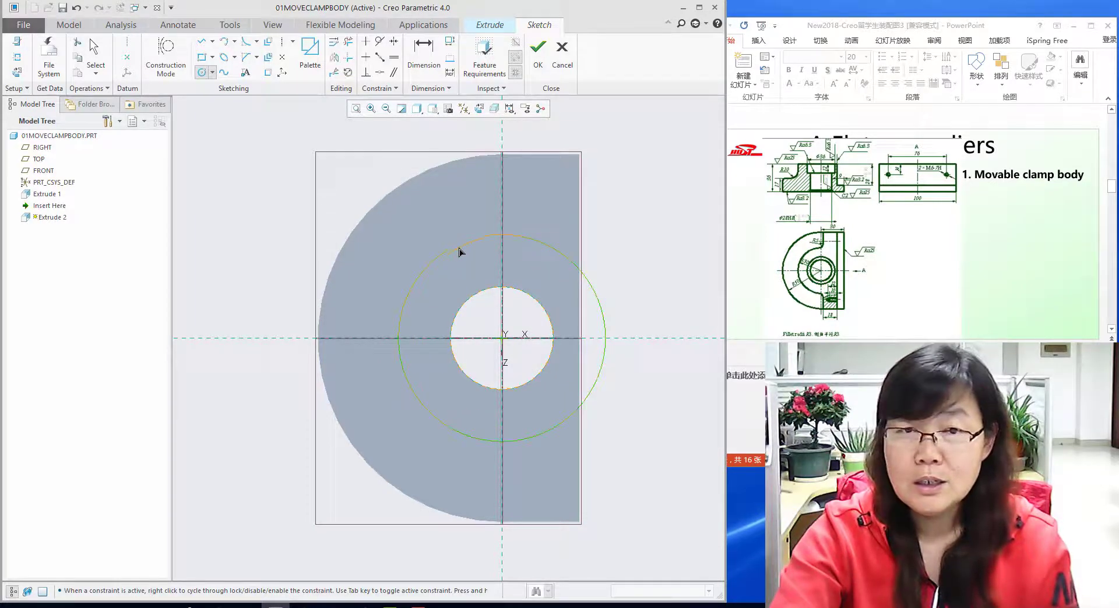
middle_click(641, 240)
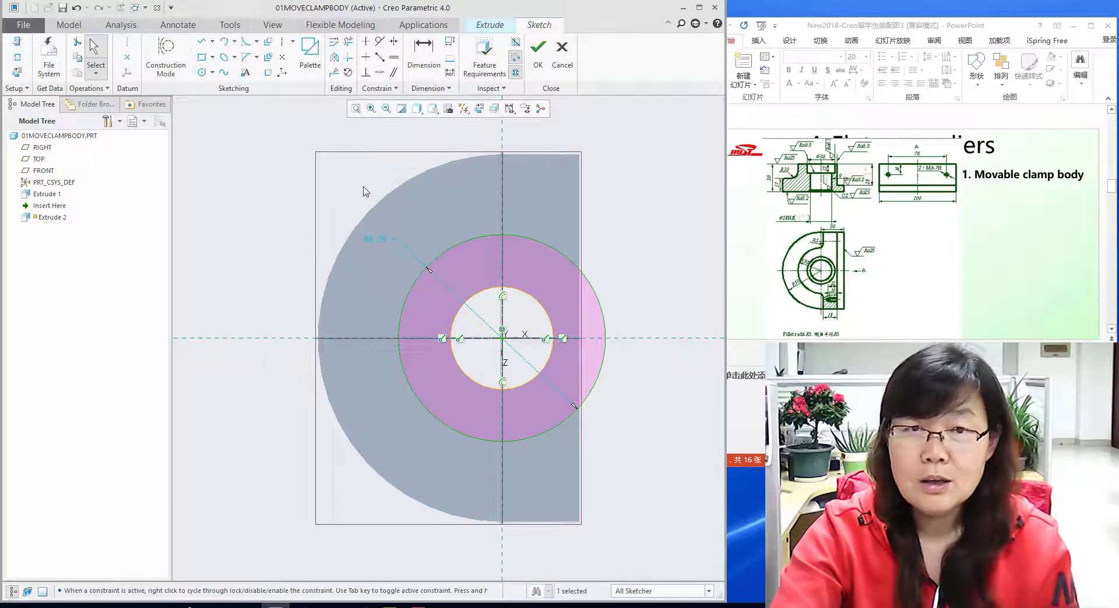
Draw a line chain from the larger circle's upper quadrant around the base's straight-sided edges and back to its lower quadrant
click(201, 41)
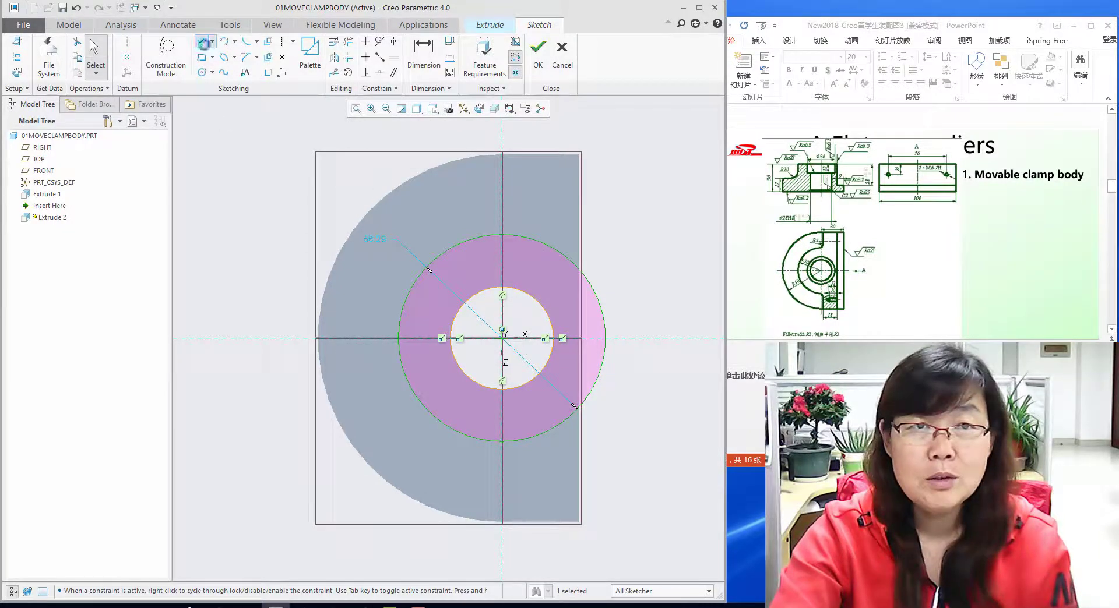
click(503, 236)
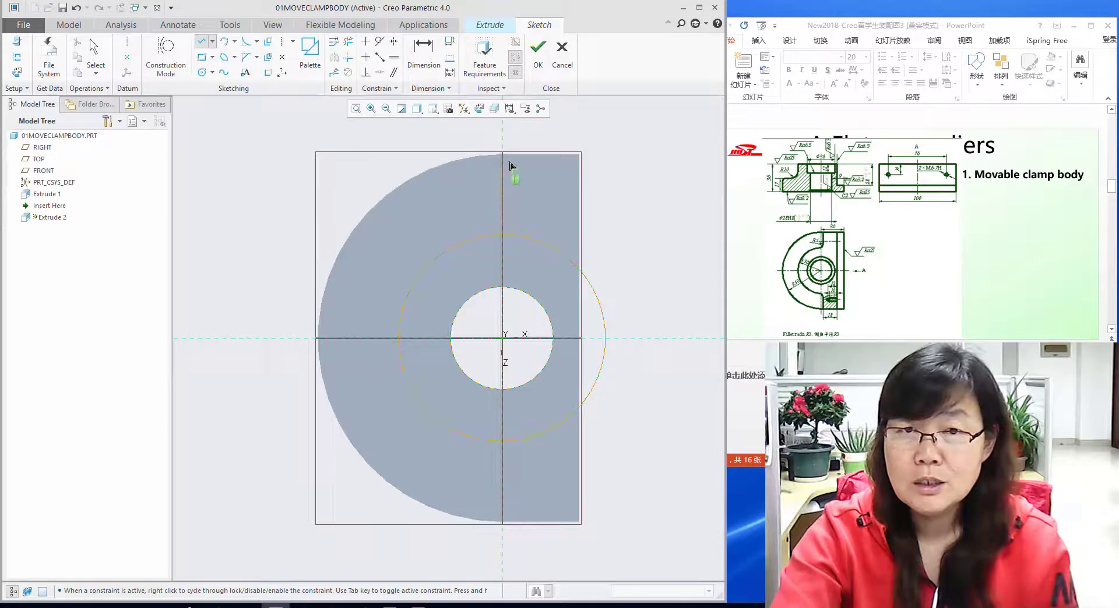
click(510, 159)
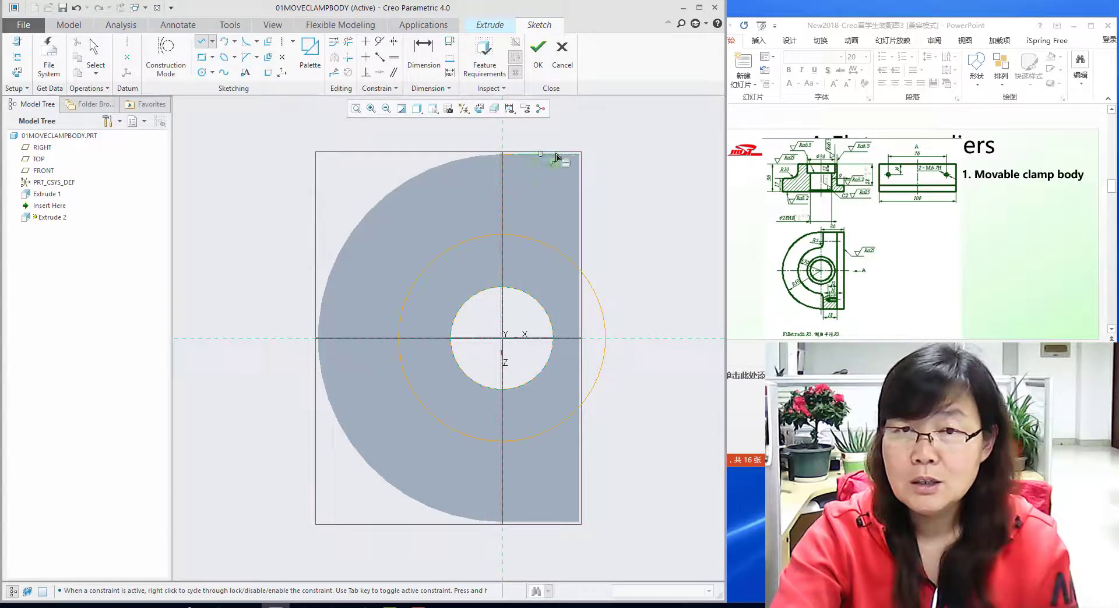
click(580, 155)
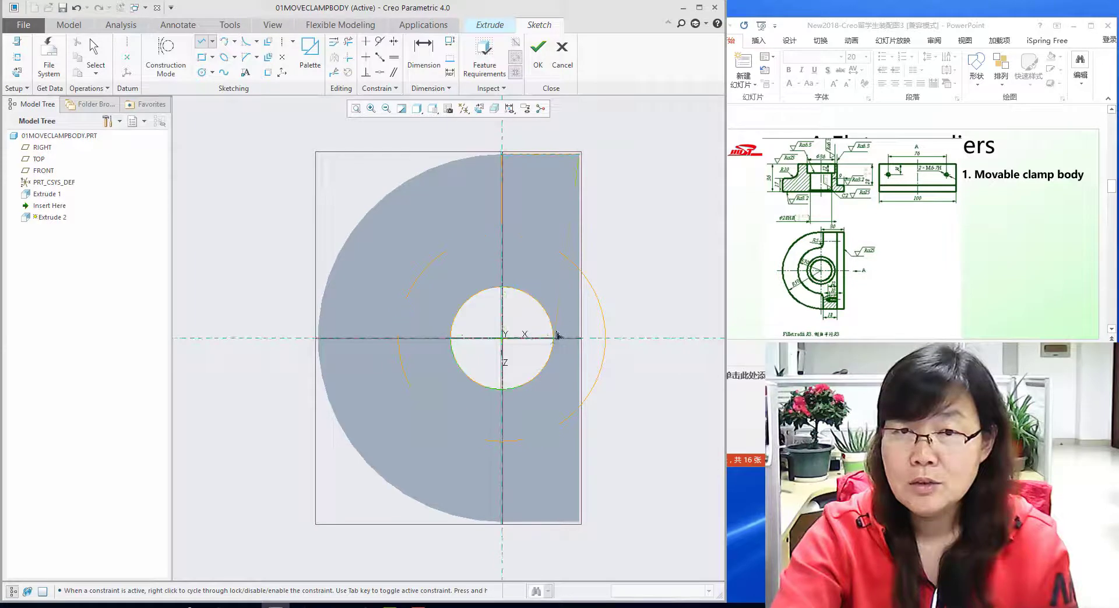
click(580, 523)
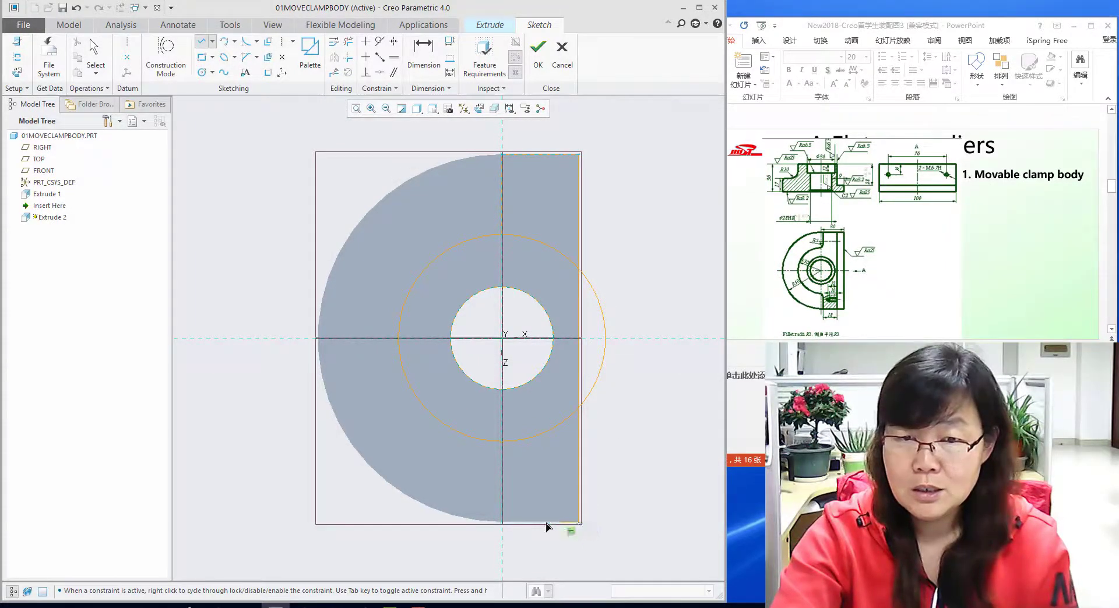
click(504, 524)
click(503, 442)
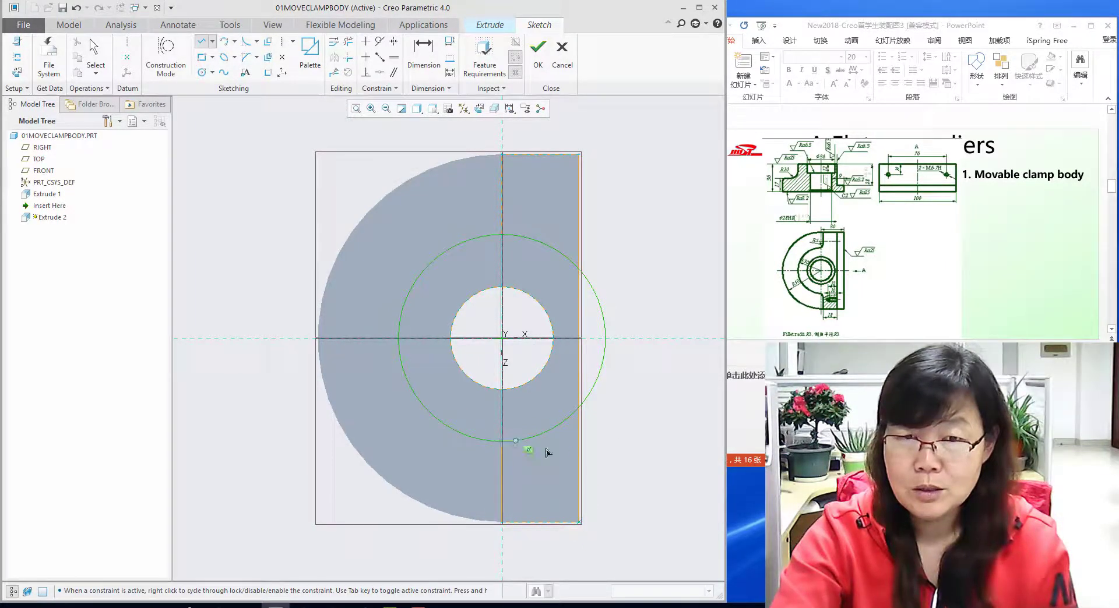
middle_click(638, 455)
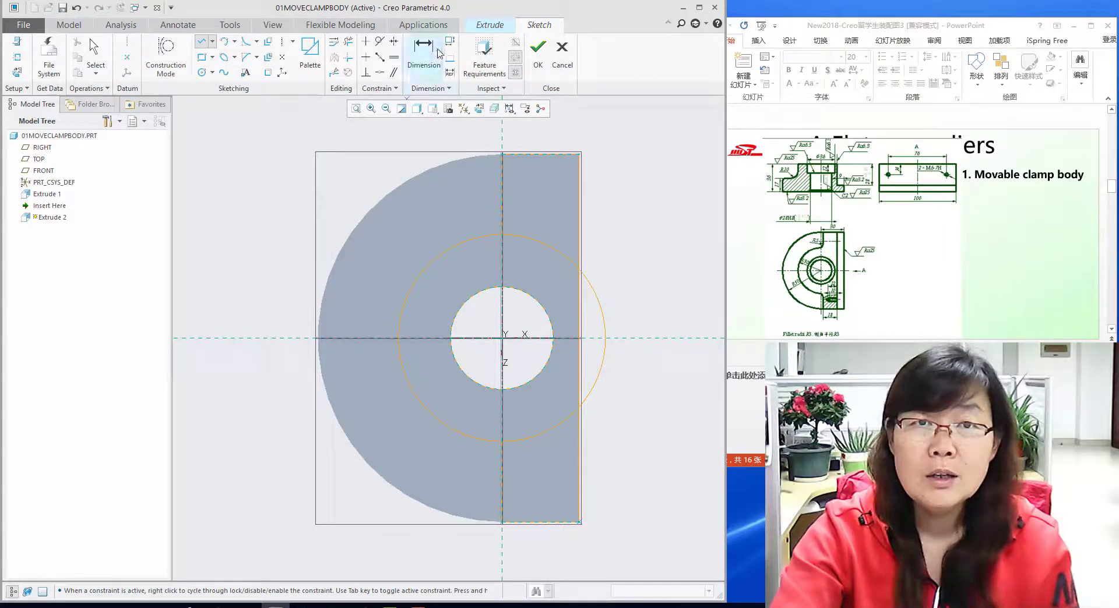
Trim away the larger circle's arcs on the straight-edge side, leaving only the semicircle joined to the line chain
click(348, 41)
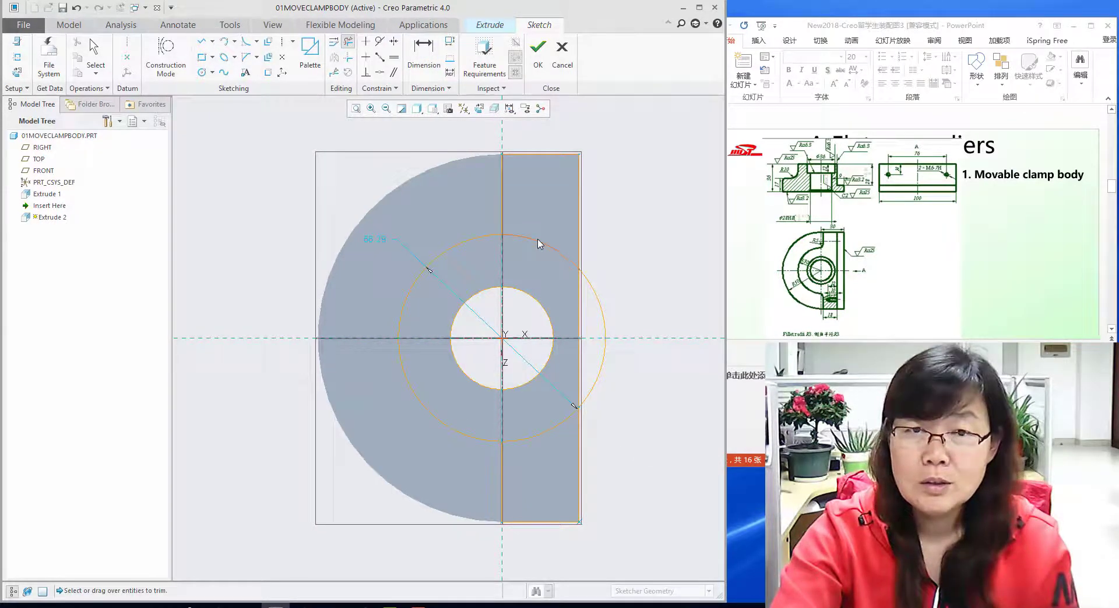
click(602, 309)
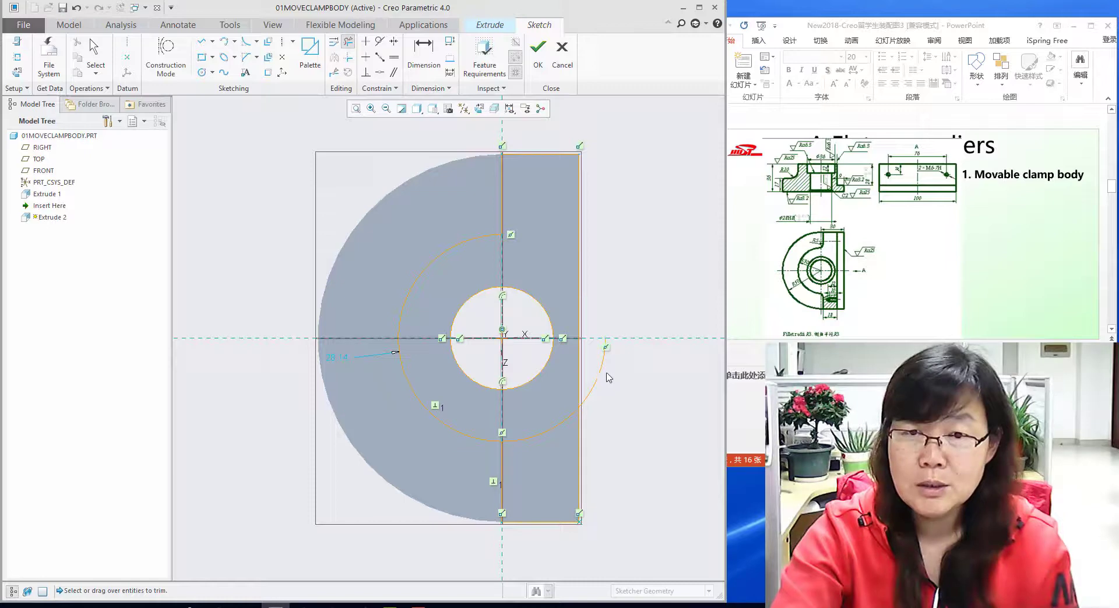
click(587, 401)
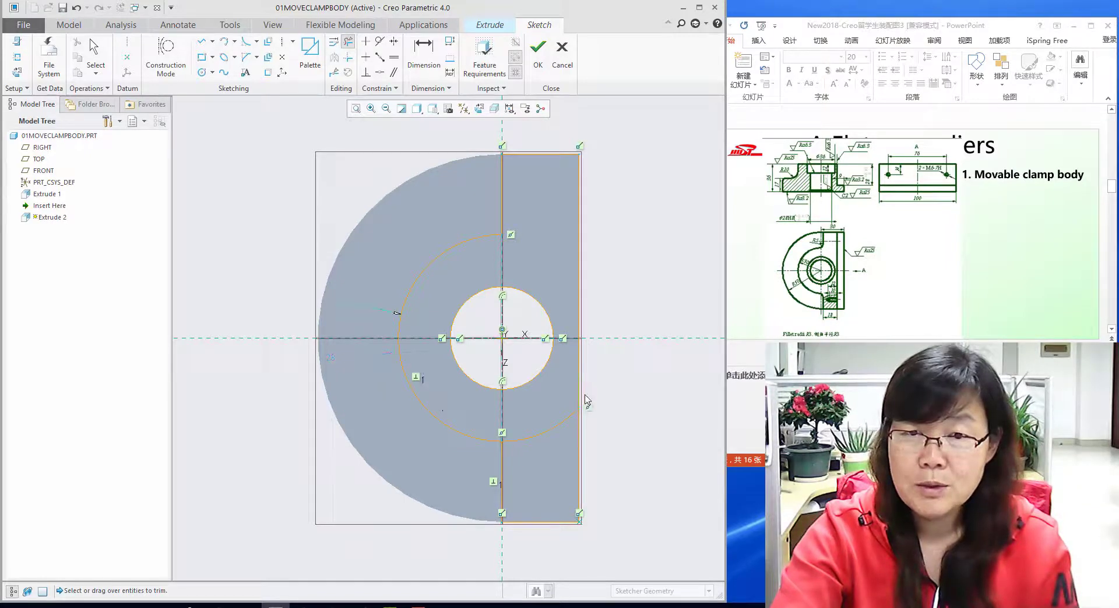
click(550, 430)
middle_click(658, 275)
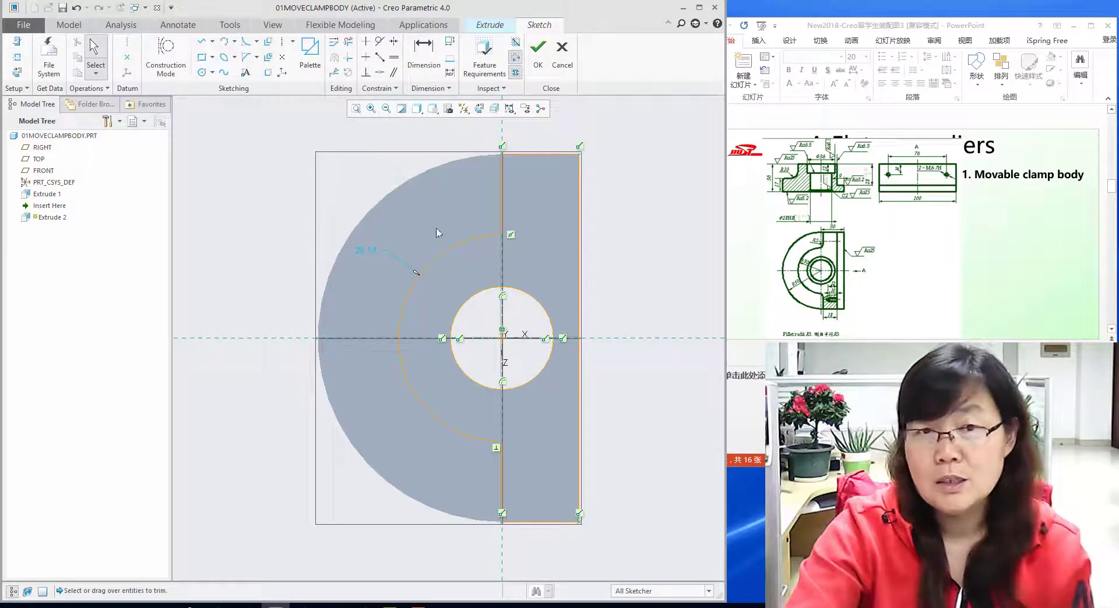
Set the radius of the remaining semicircular arc to 30 mm
double_click(368, 255)
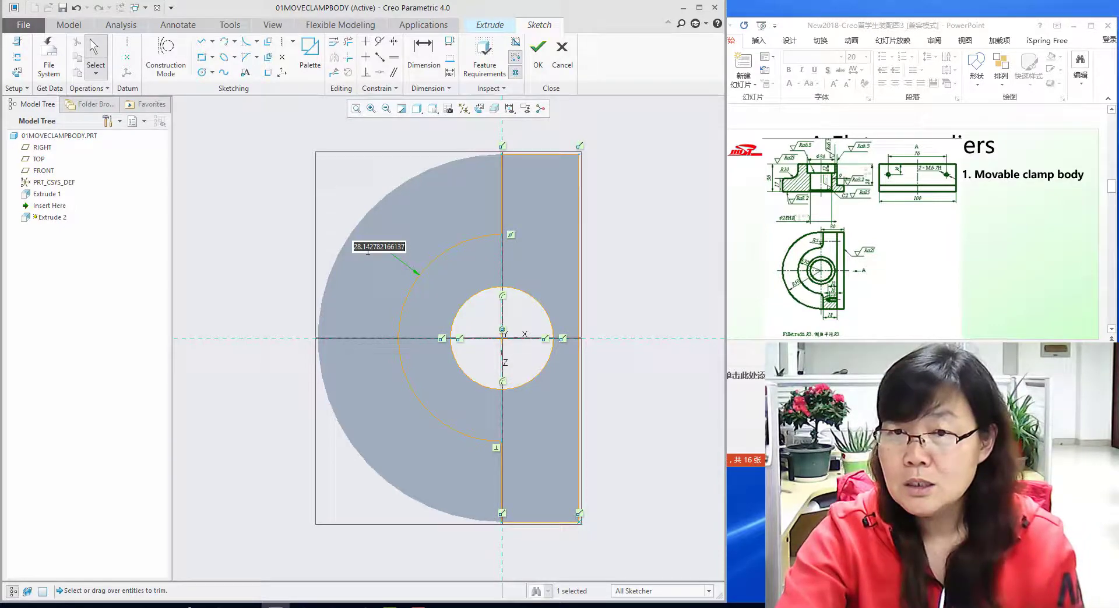
text(30)
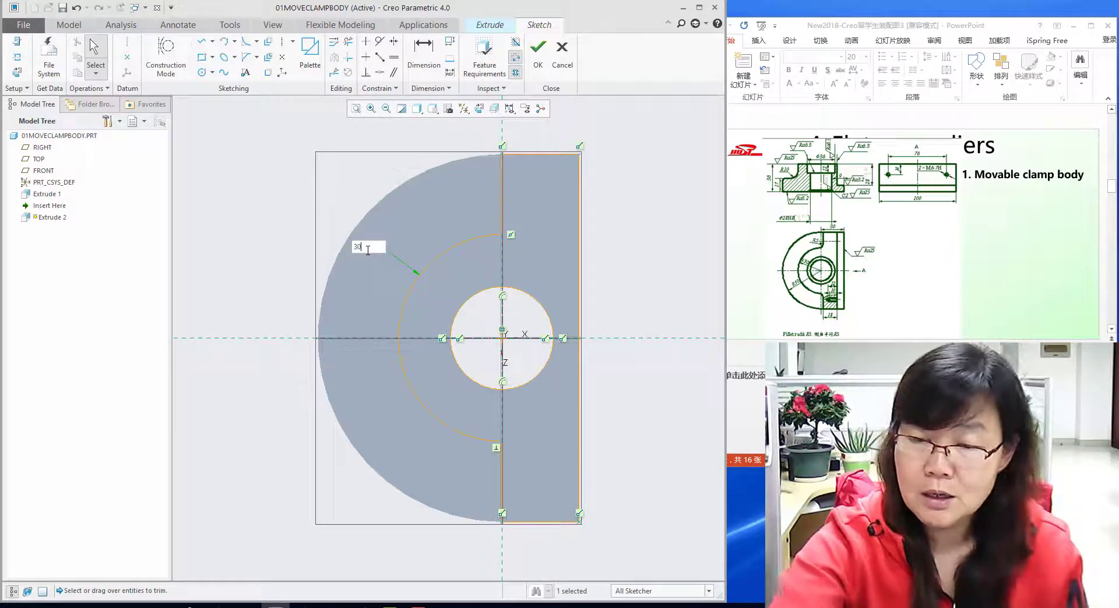
key(Return)
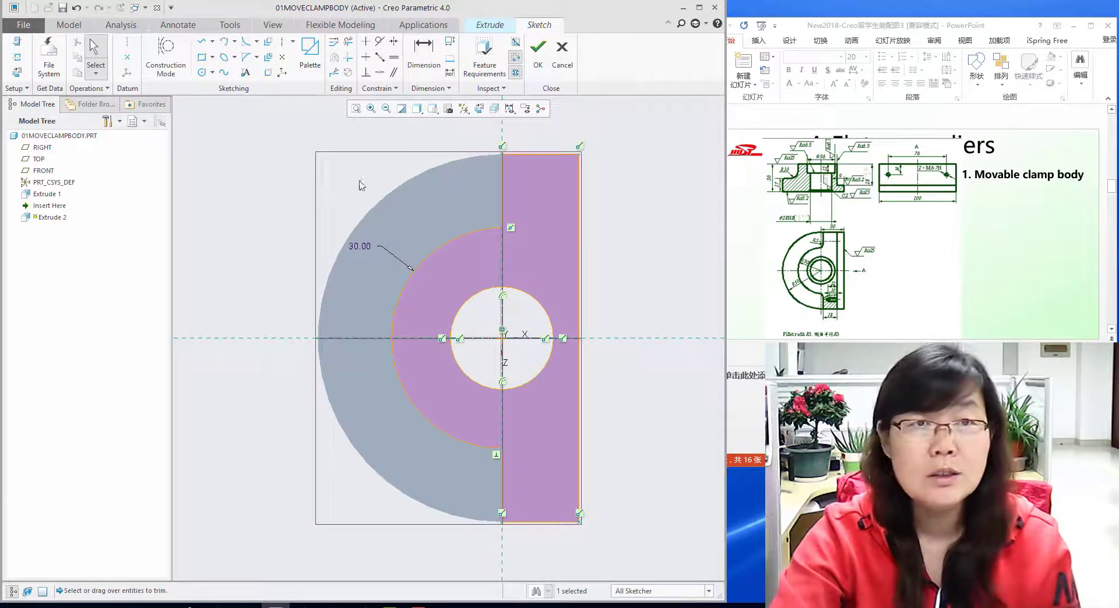
Draw two vertical lines about 20 mm long inward from the base's upper and lower edges, about 17 mm from its straight side
click(201, 40)
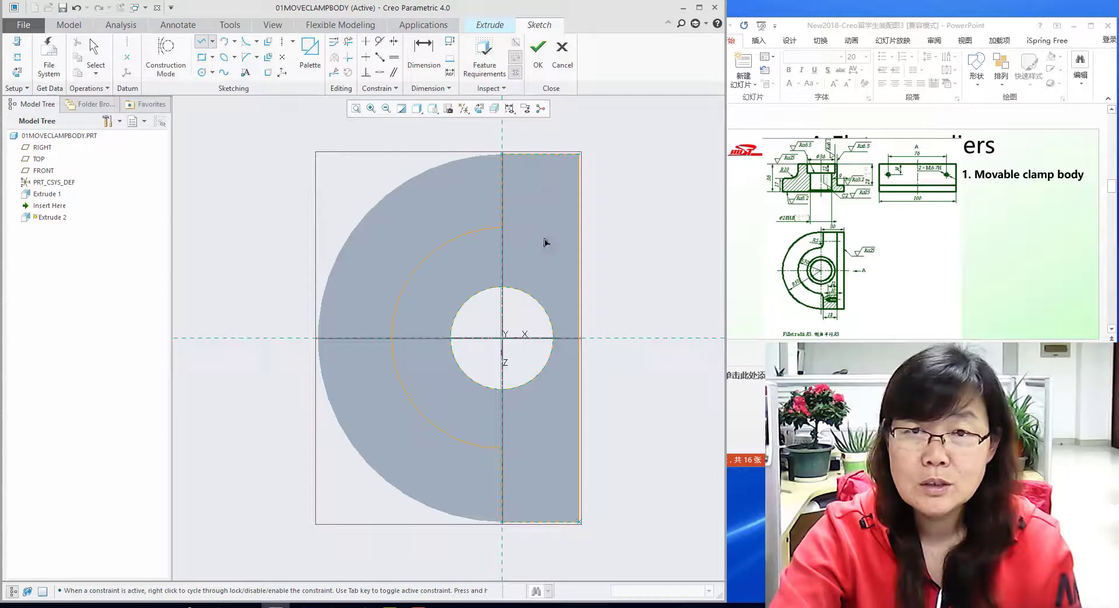
middle_click(662, 230)
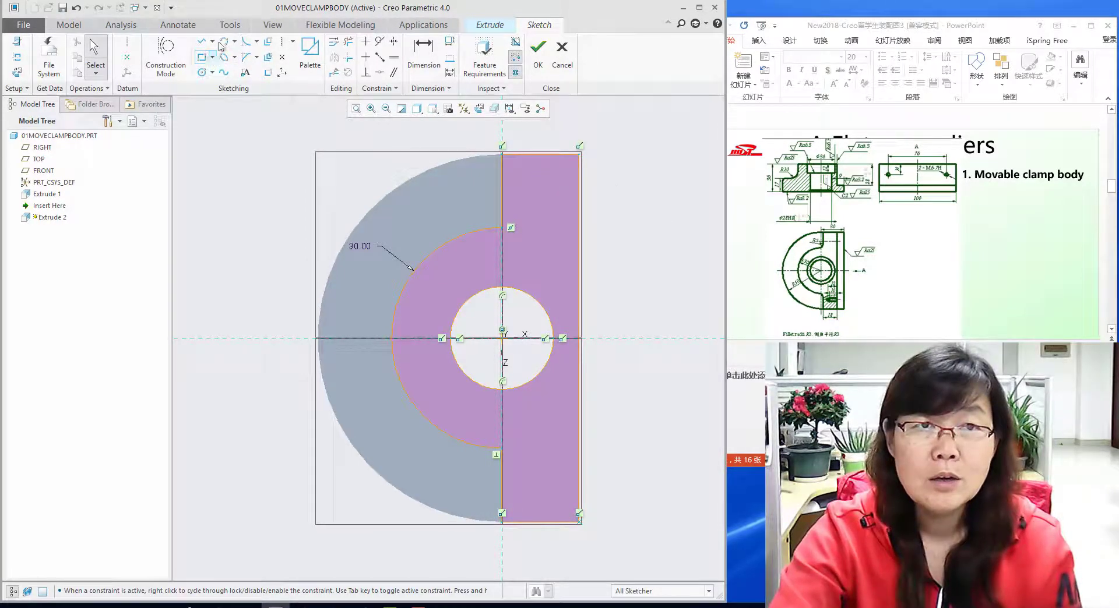
click(201, 41)
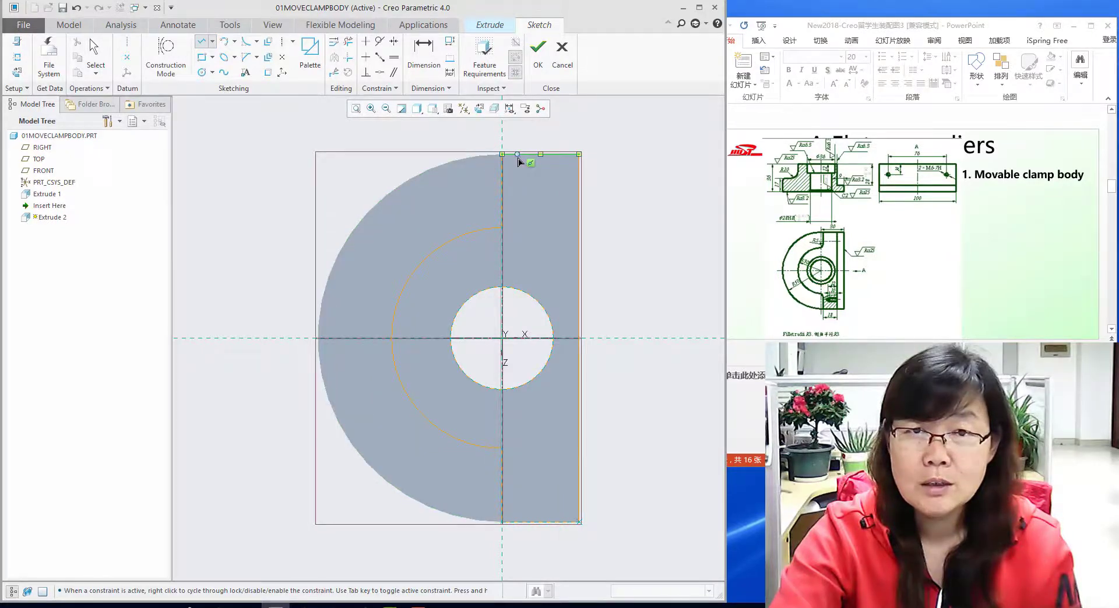
click(516, 154)
click(523, 227)
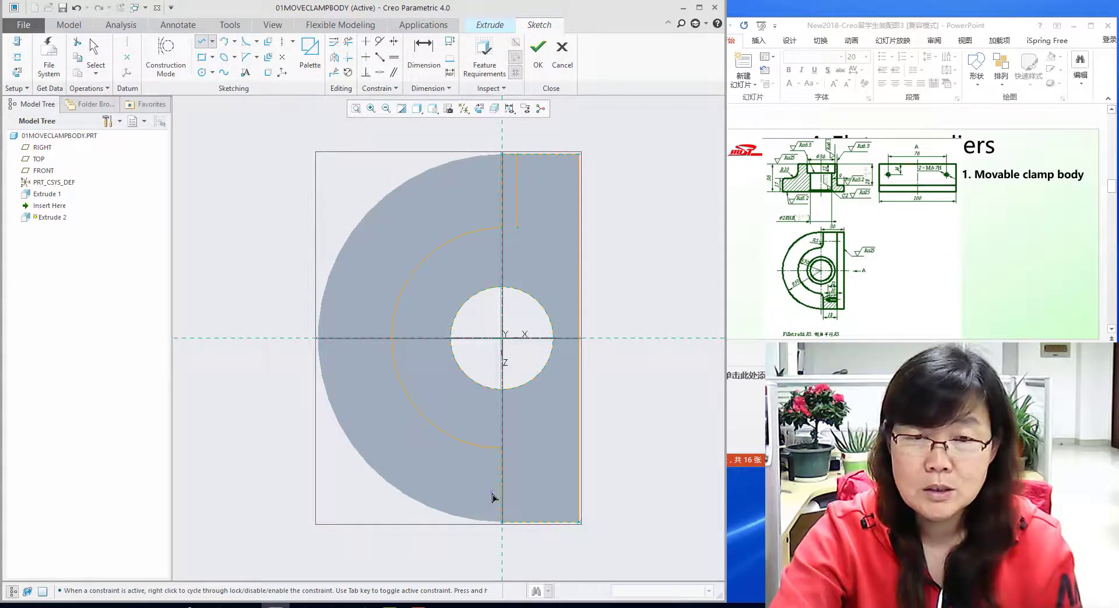
click(516, 523)
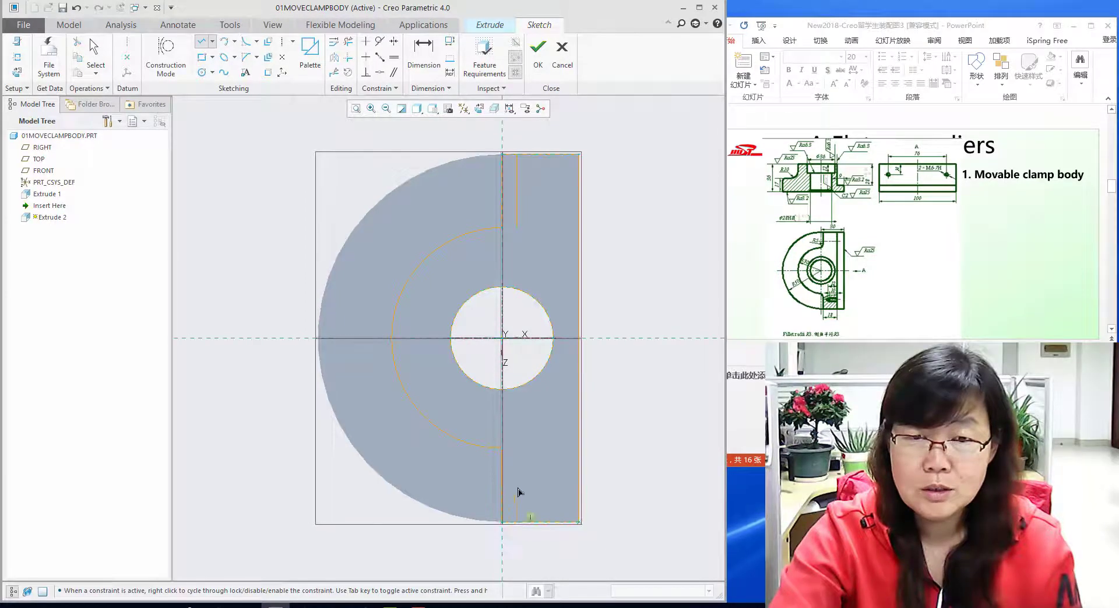
click(524, 450)
middle_click(659, 442)
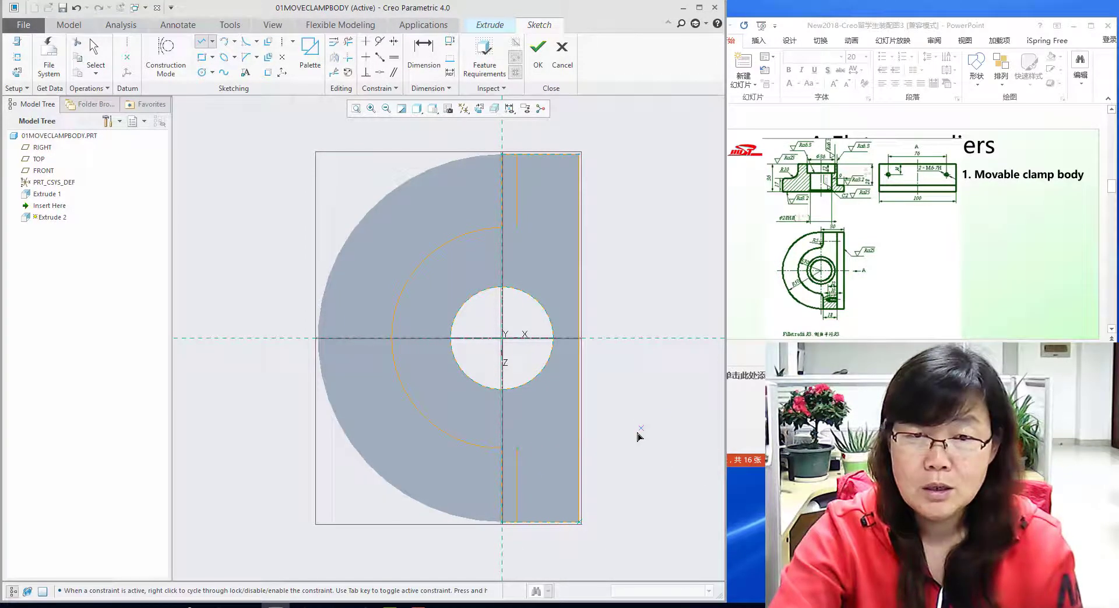
Trim away the old line segments between the vertical centreline and the two new vertical lines at both ends of the profile
click(348, 43)
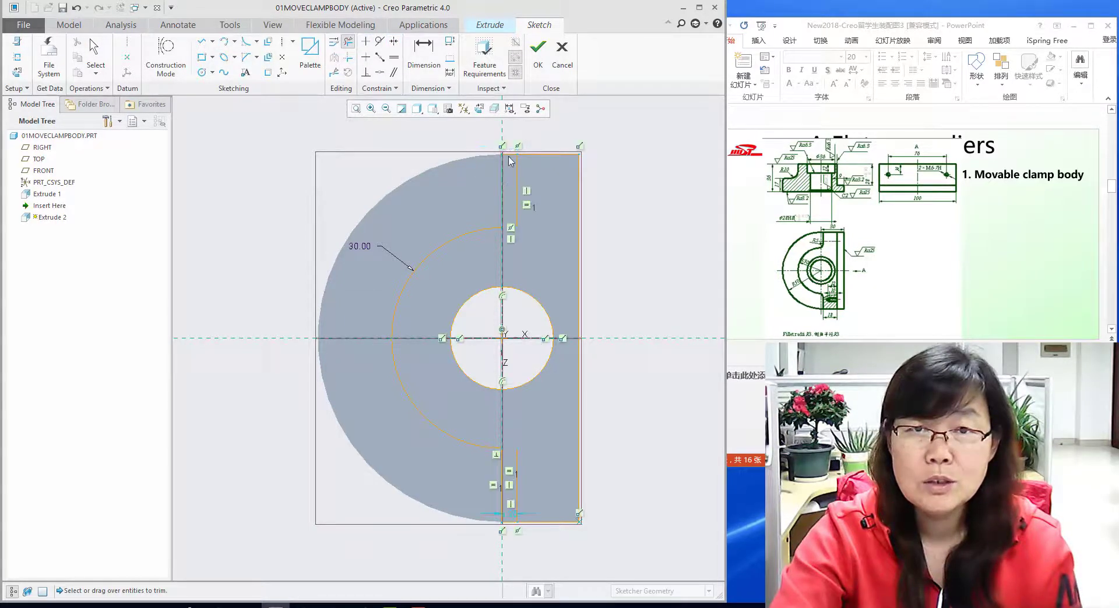
click(511, 157)
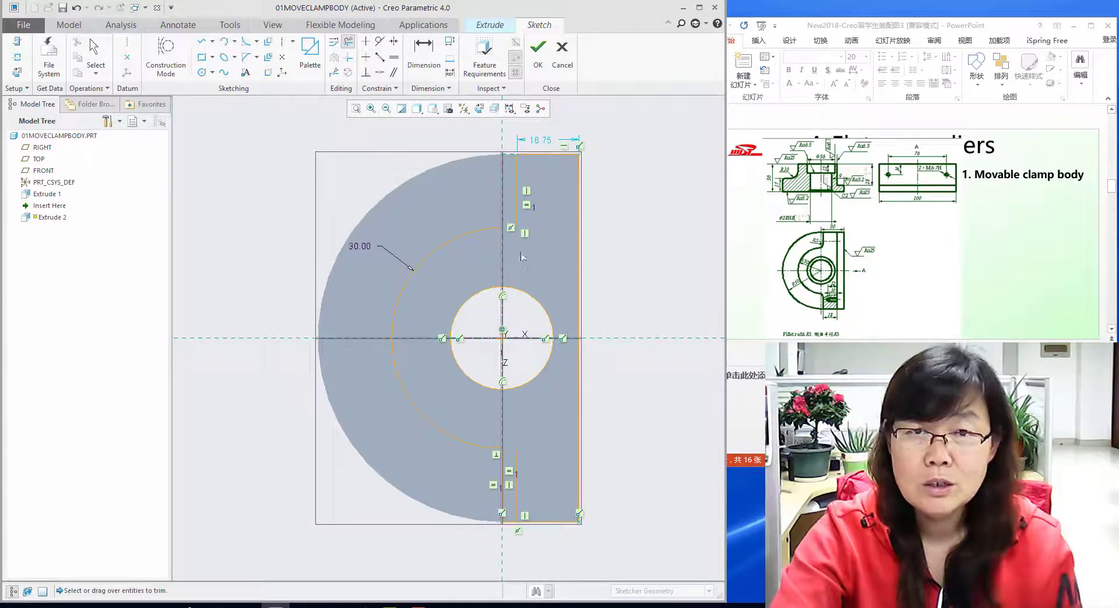
click(504, 475)
click(510, 526)
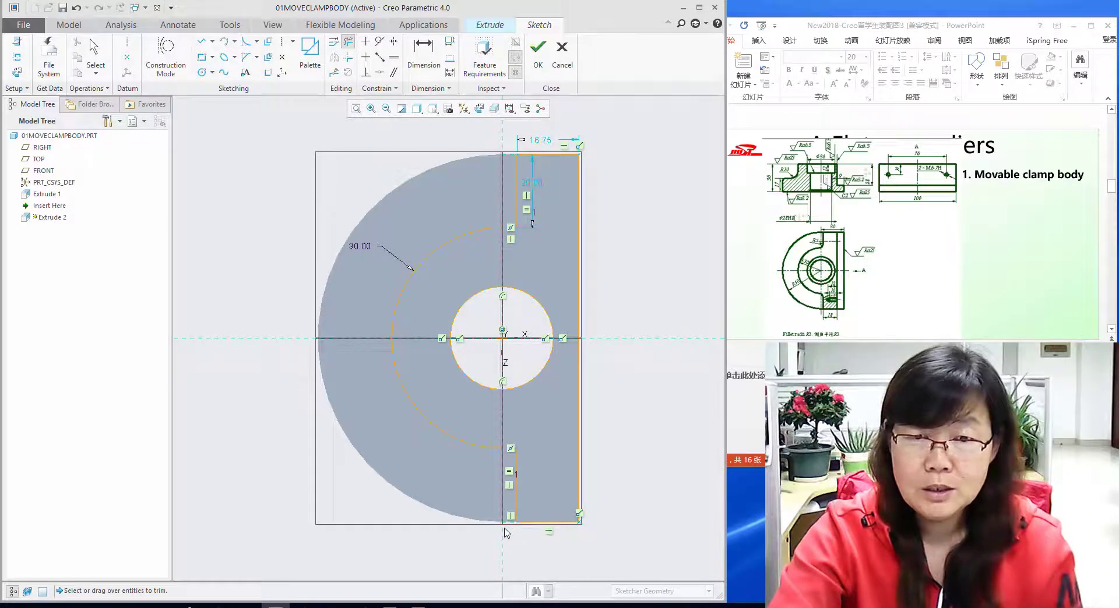
middle_click(576, 344)
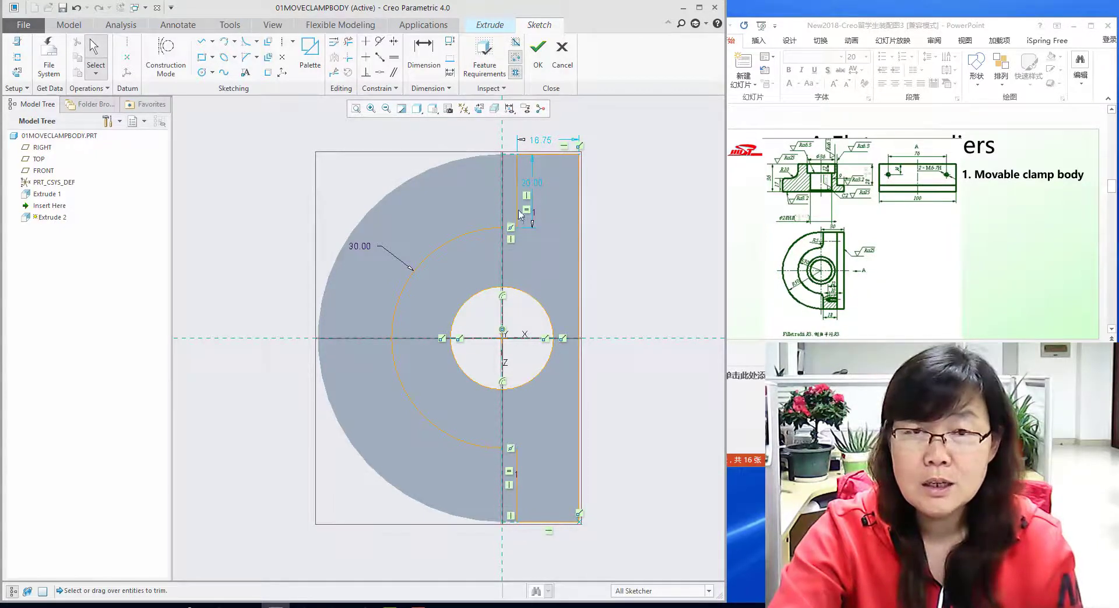
Corner-trim the 30 mm arc with the upper and lower vertical lines to close the profile
click(512, 229)
scroll(512, 229, up, 3)
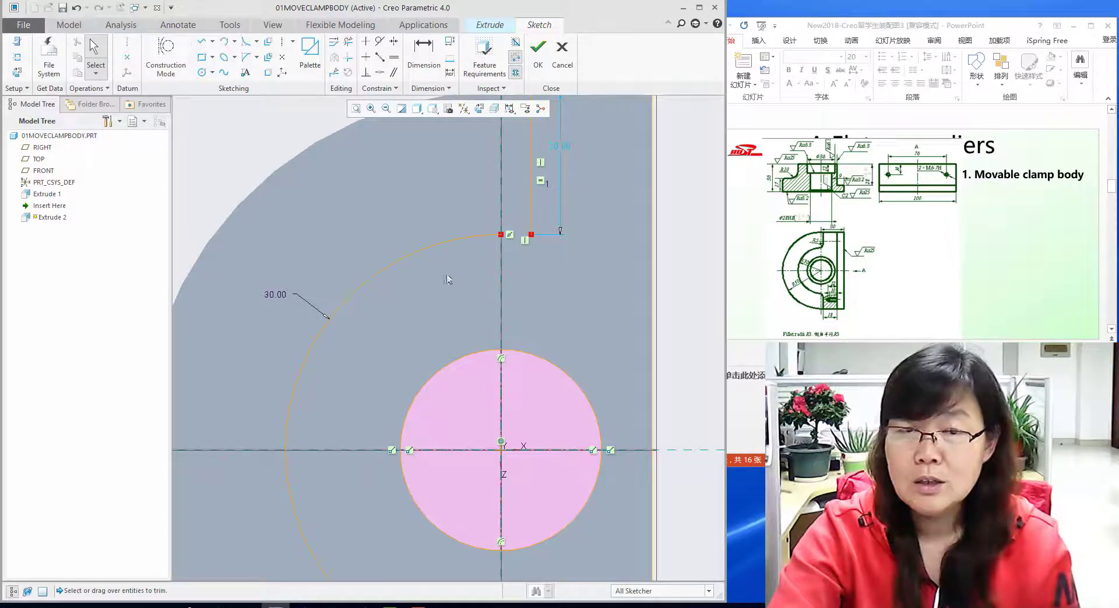
click(347, 57)
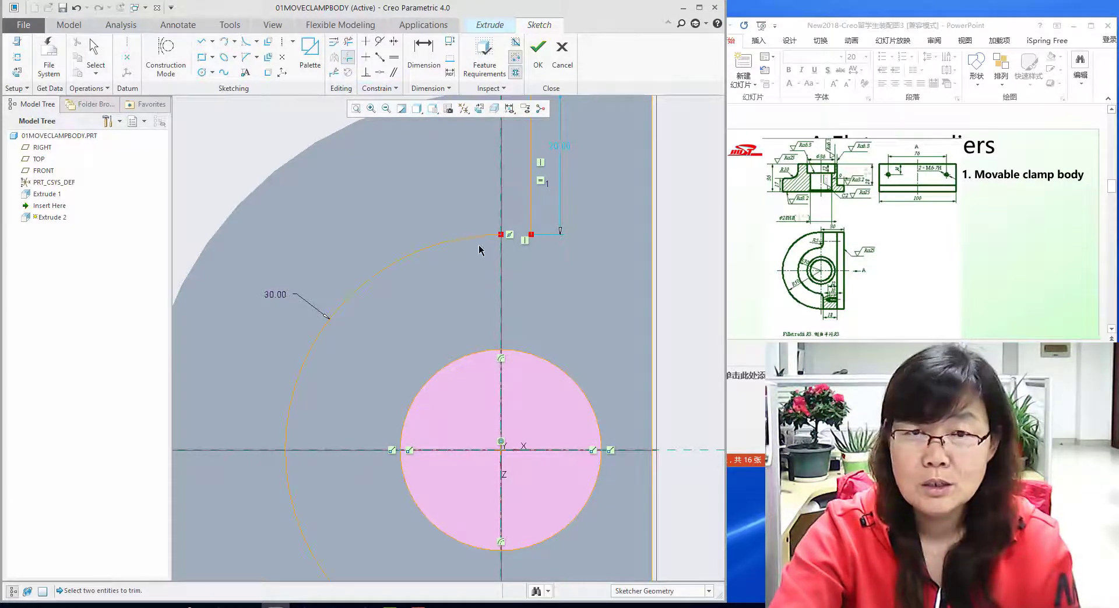
click(495, 236)
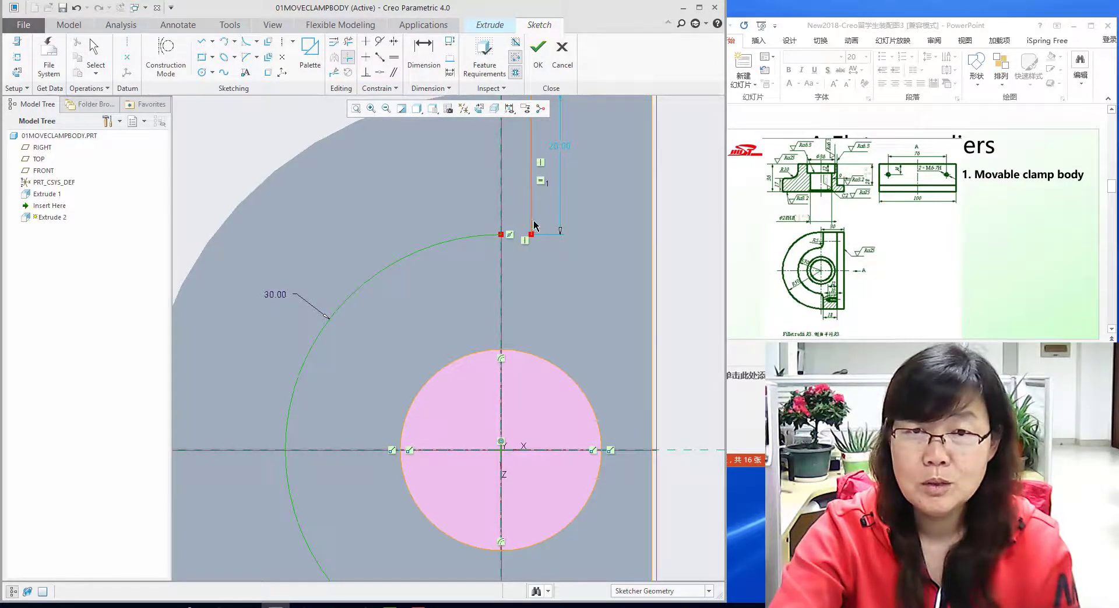
click(532, 226)
scroll(544, 267, down, 4)
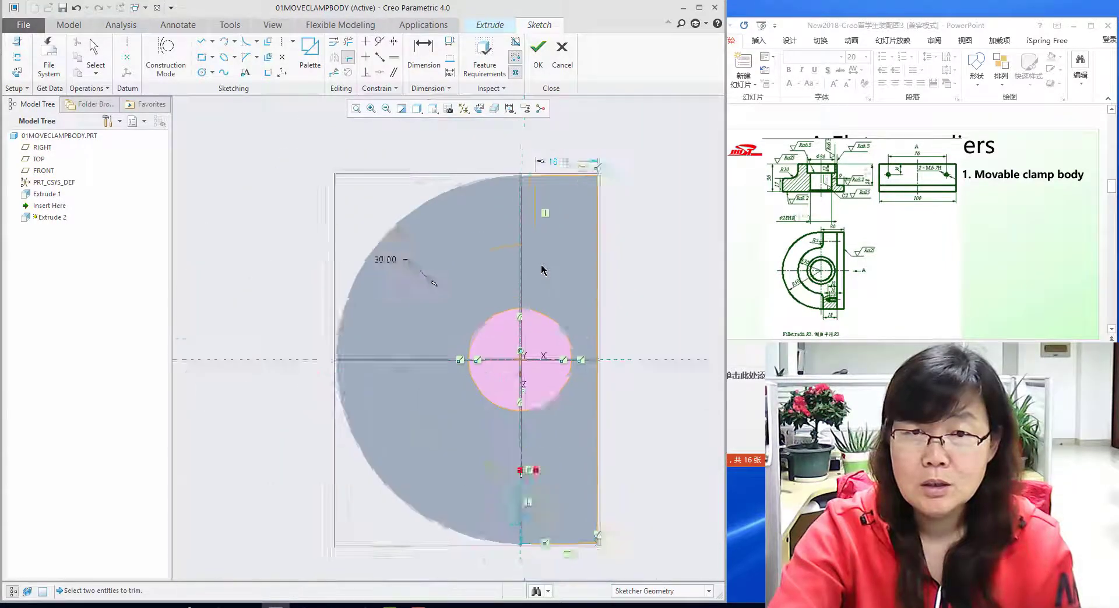
scroll(554, 461, up, 2)
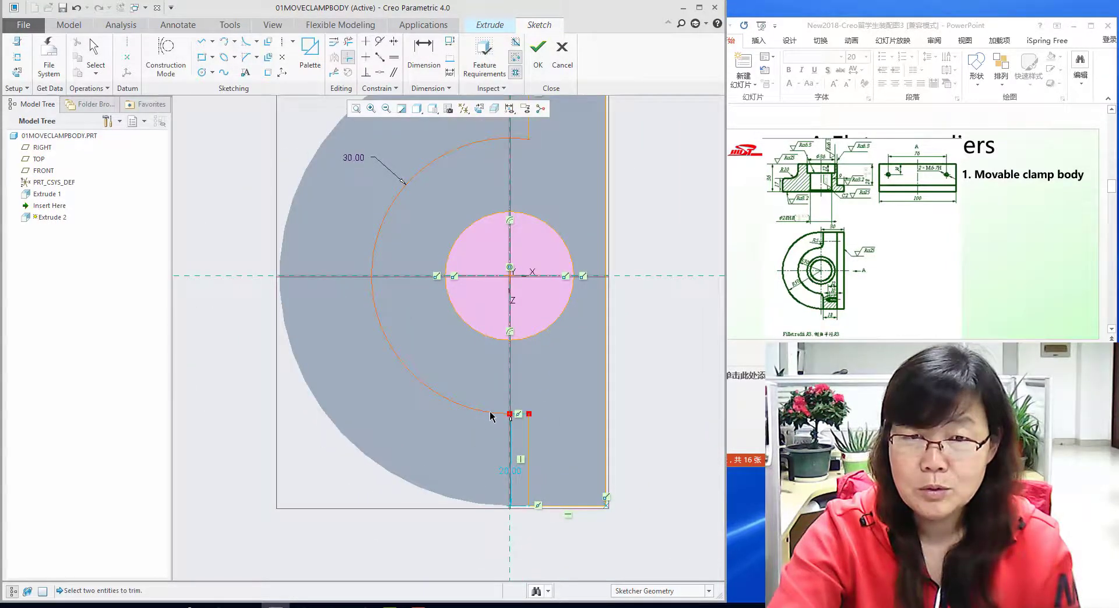
click(531, 441)
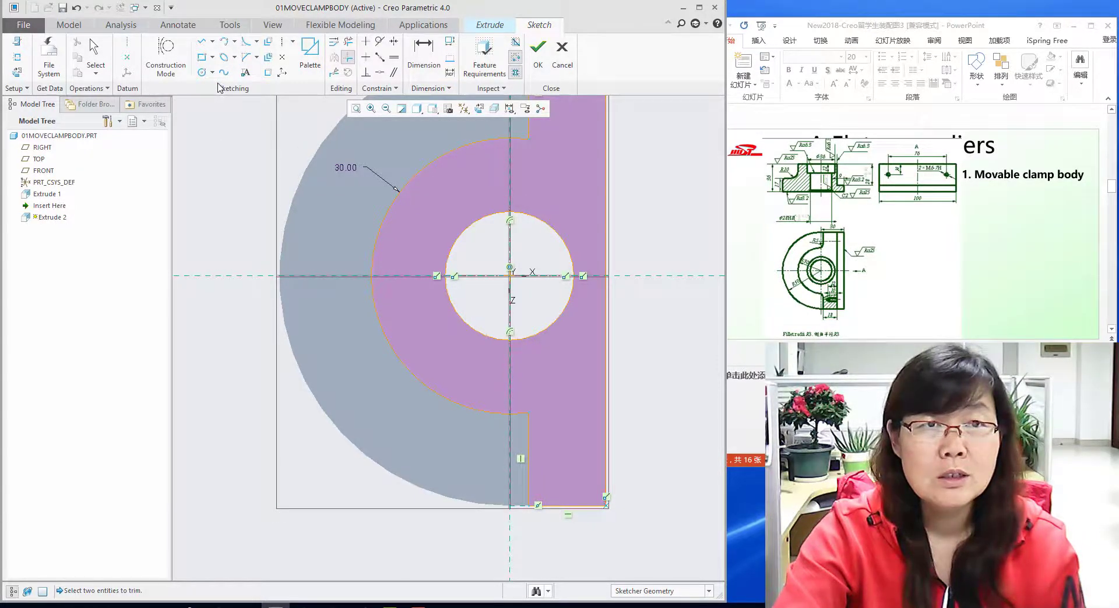
Add circular fillets where the 30 mm arc meets the upper and lower vertical lines
click(247, 42)
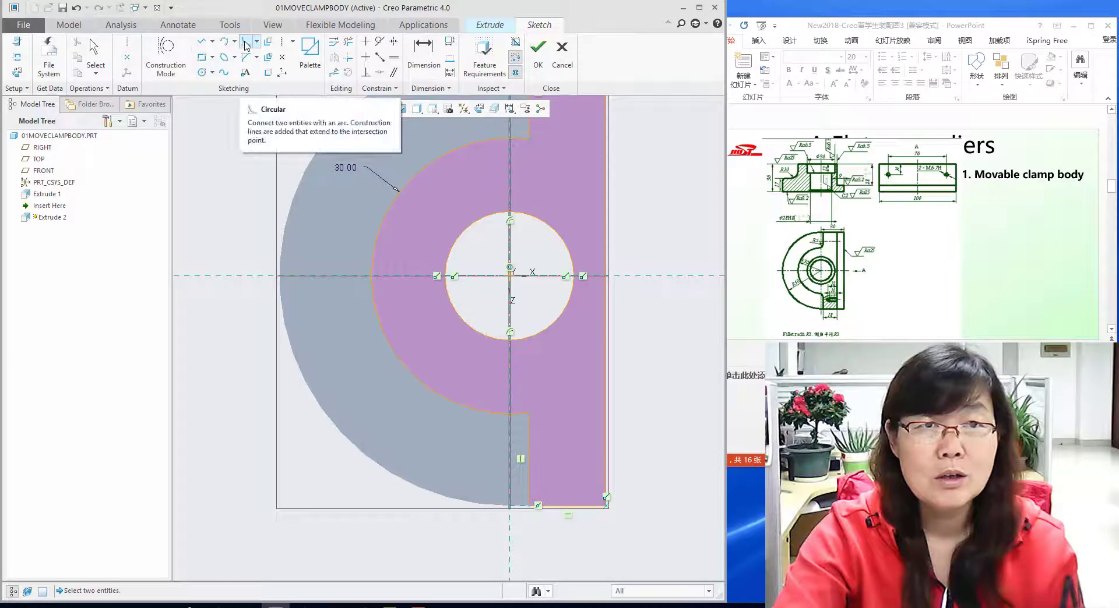
click(526, 141)
click(529, 131)
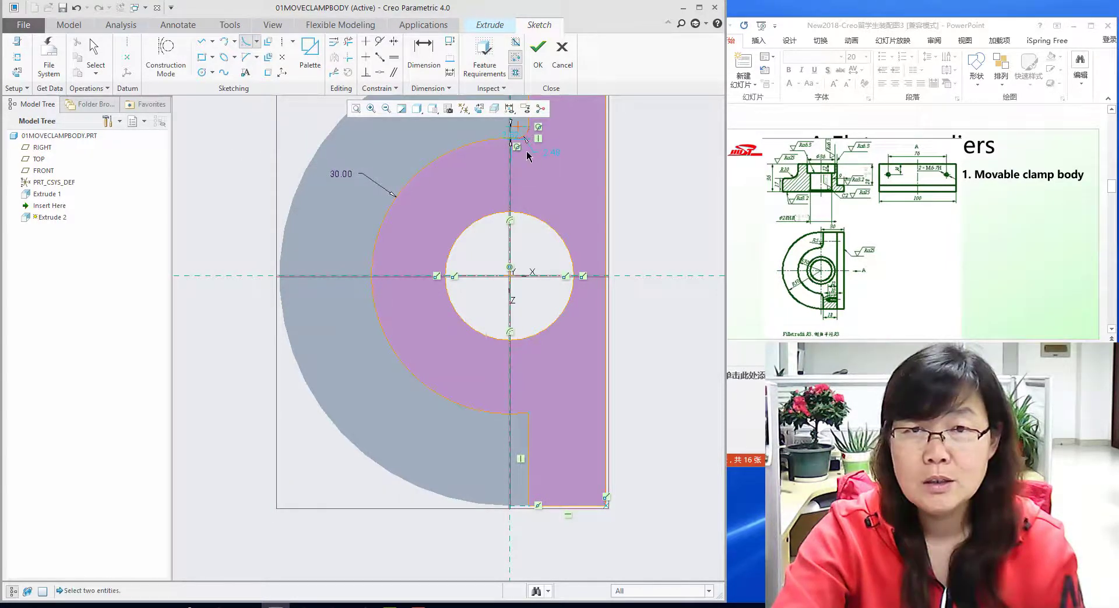
click(514, 415)
click(527, 438)
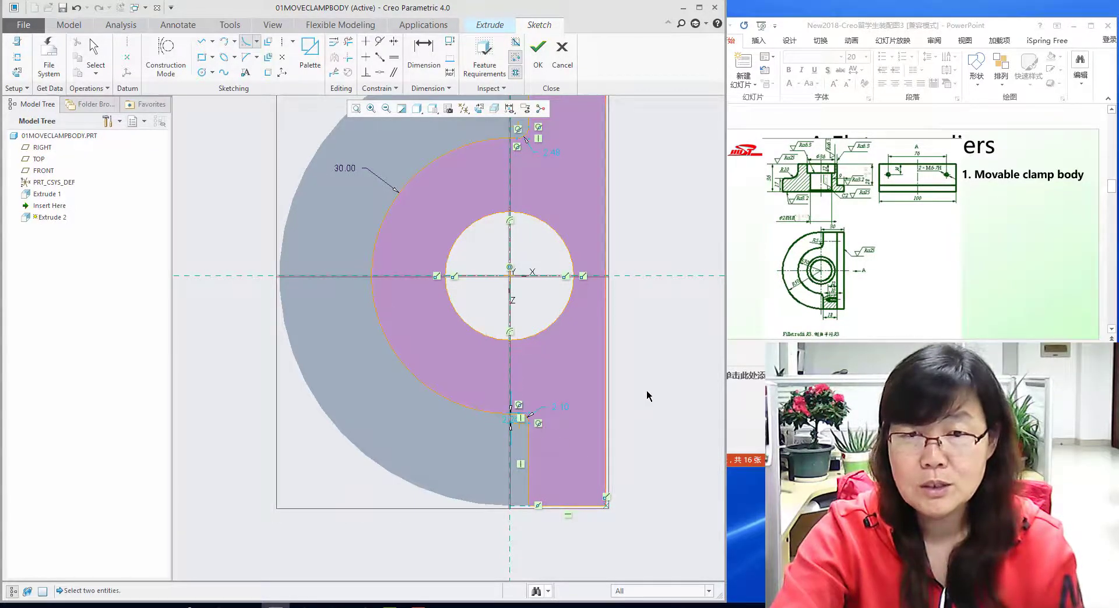
middle_click(623, 402)
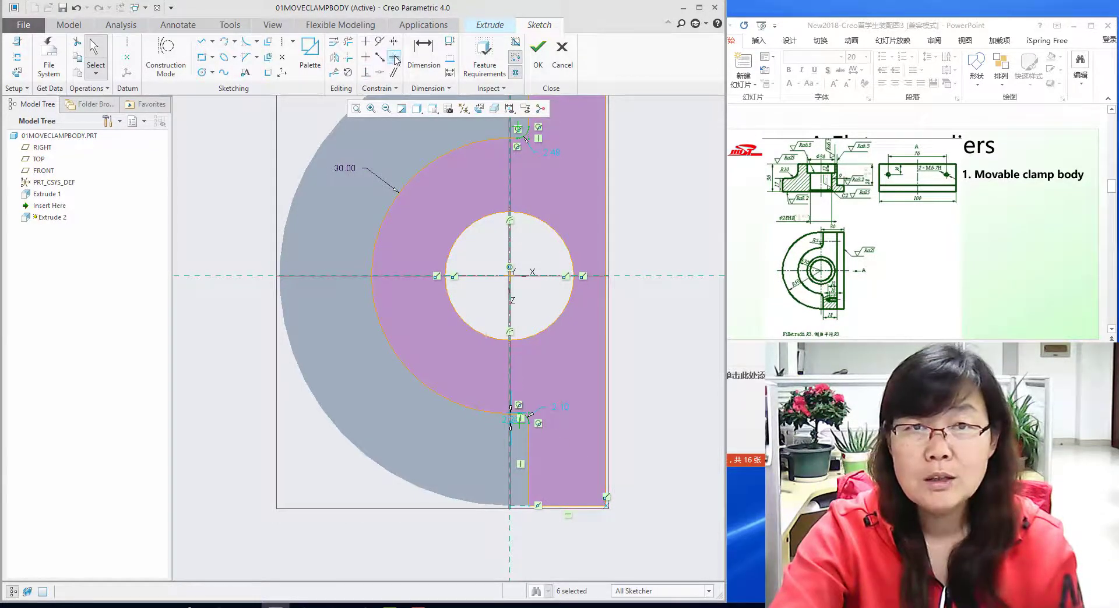
Apply an equal constraint to the radii of the upper and lower fillets
click(394, 57)
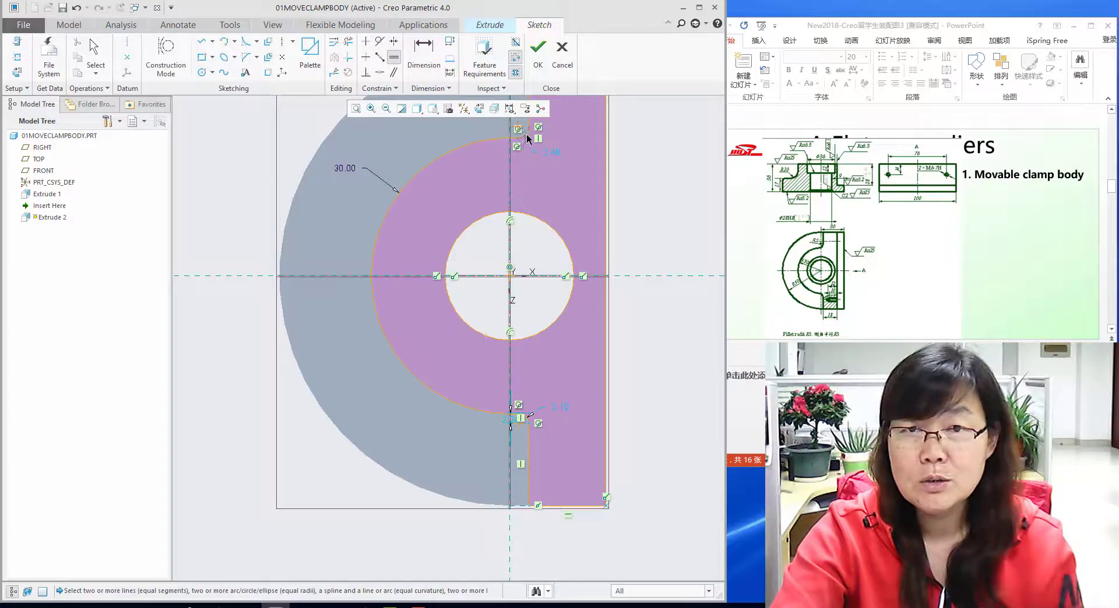
click(527, 138)
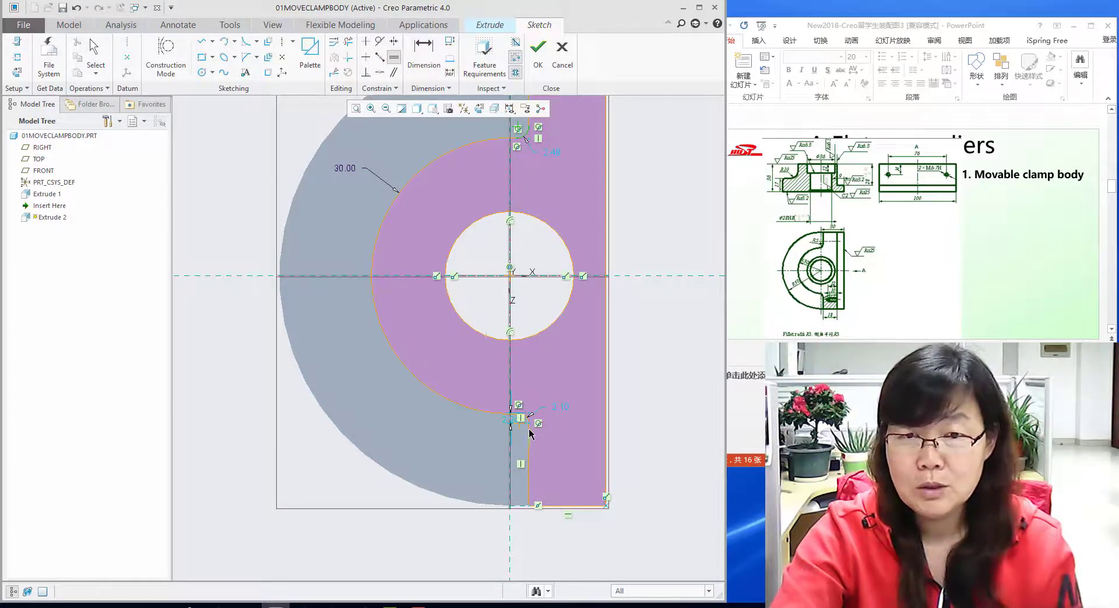
scroll(531, 434, down, 3)
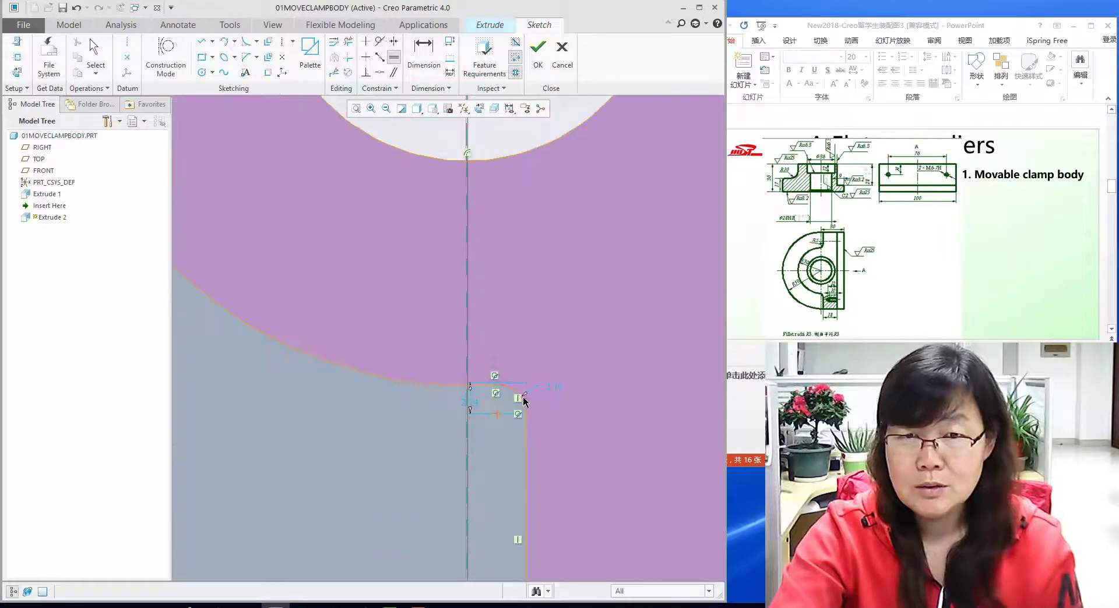
click(516, 397)
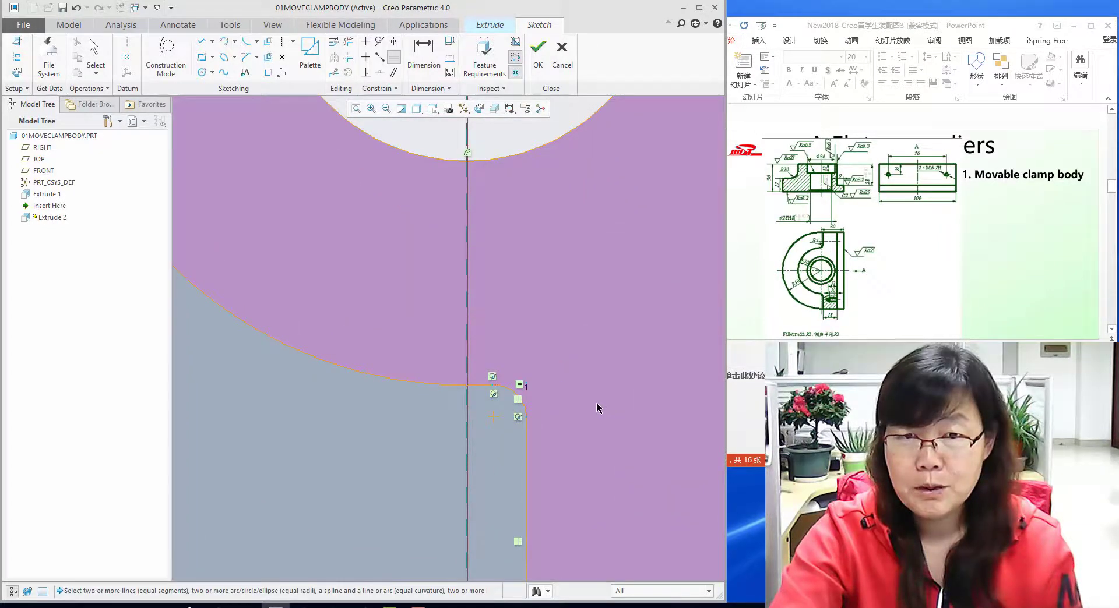
scroll(596, 401, up, 5)
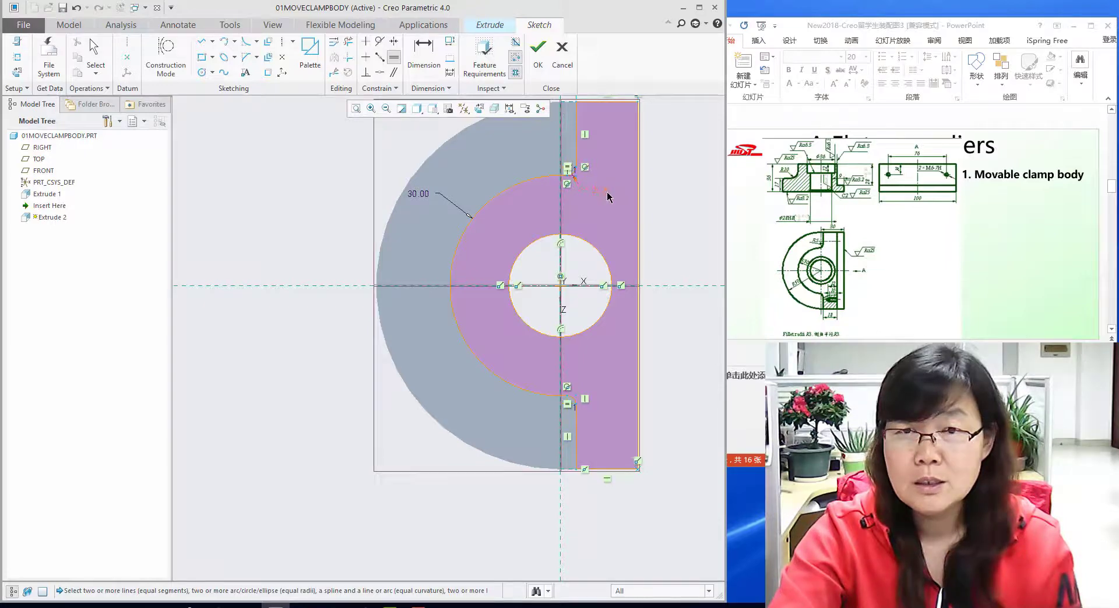
middle_click(685, 187)
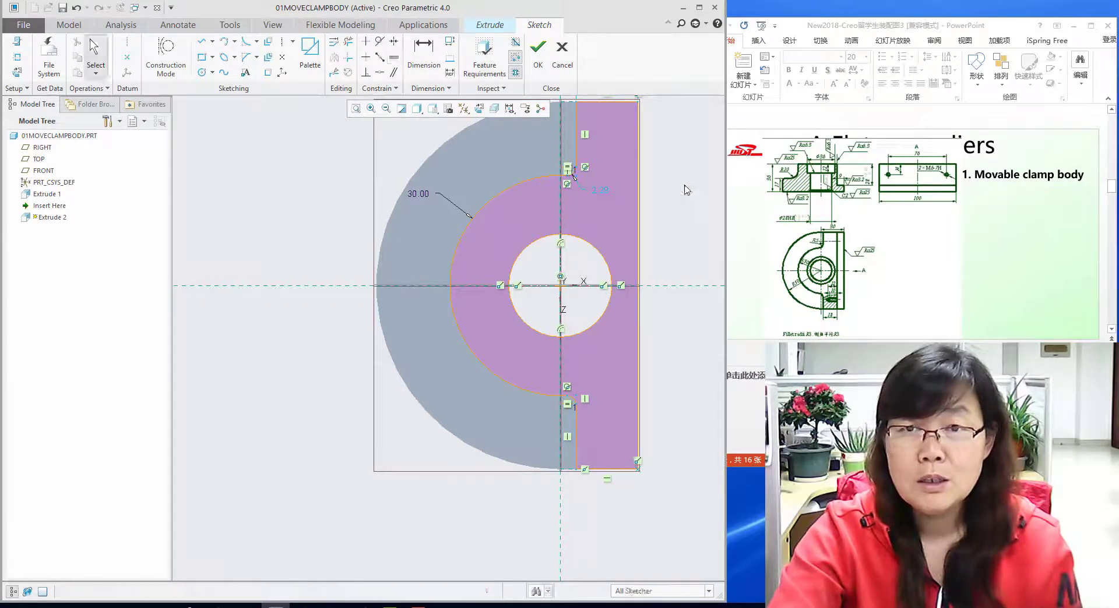
Set the radius of the equal fillets to 5 mm
double_click(606, 193)
text(5)
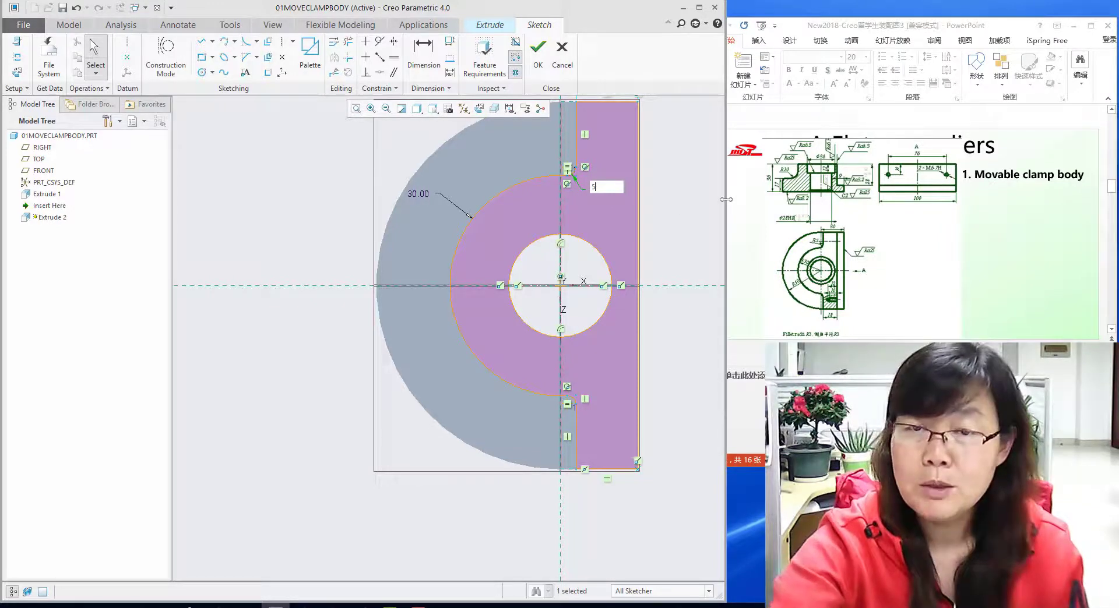
key(Return)
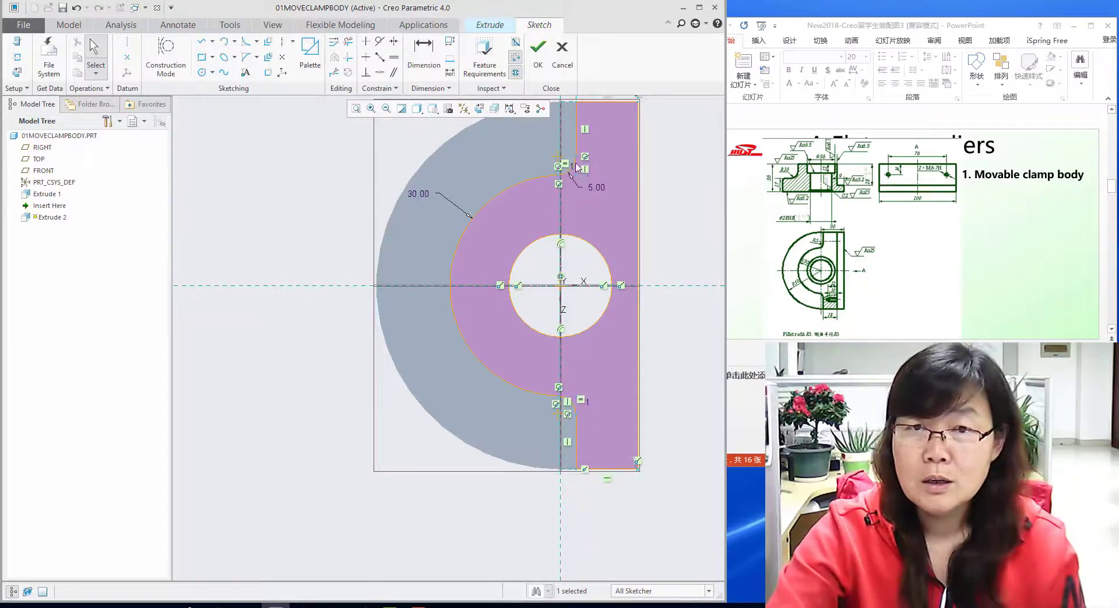
scroll(576, 167, down, 4)
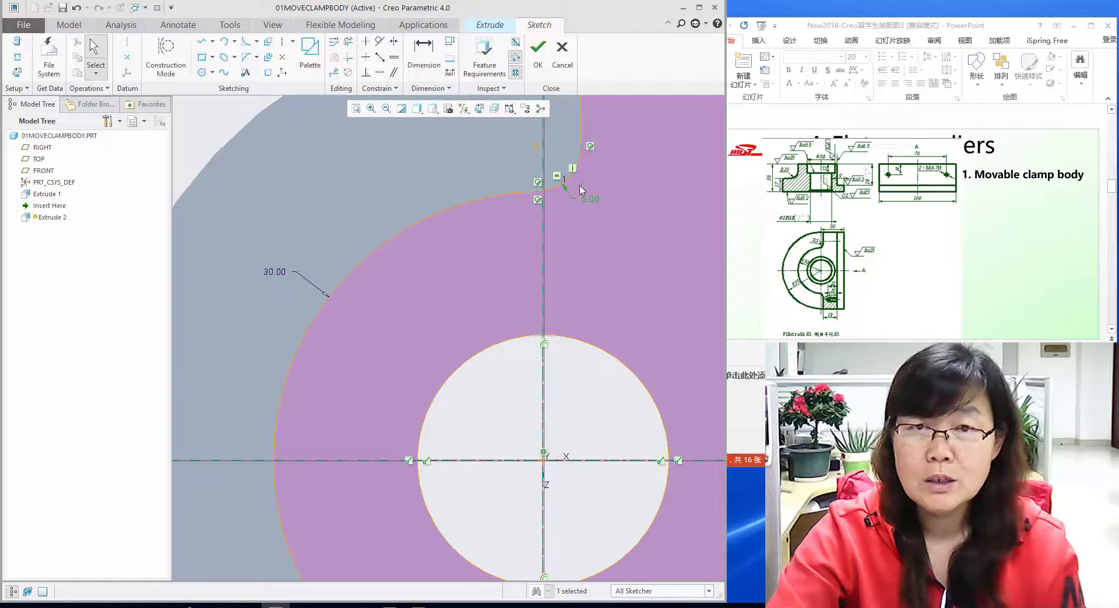
scroll(579, 190, up, 4)
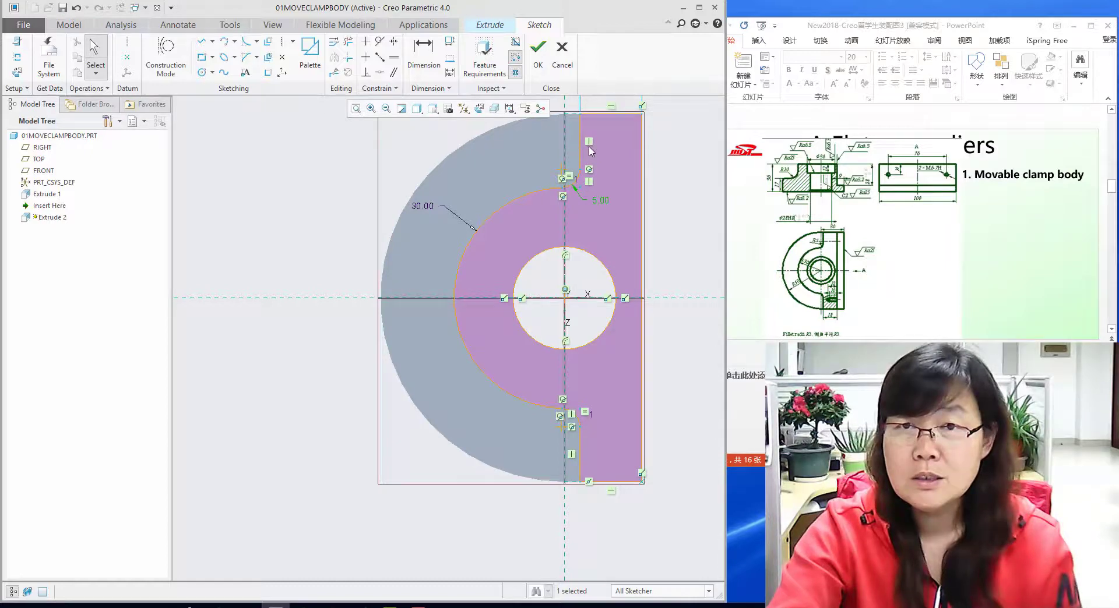
Dimension the distance between the upper vertical line and the base's straight side as 18 mm
click(414, 46)
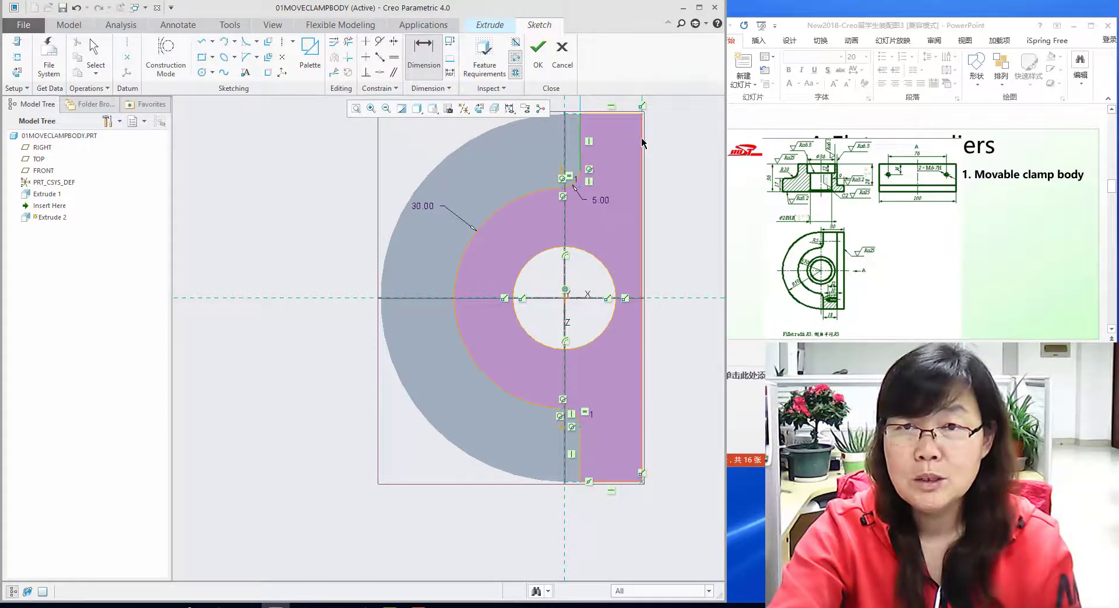
middle_click(620, 134)
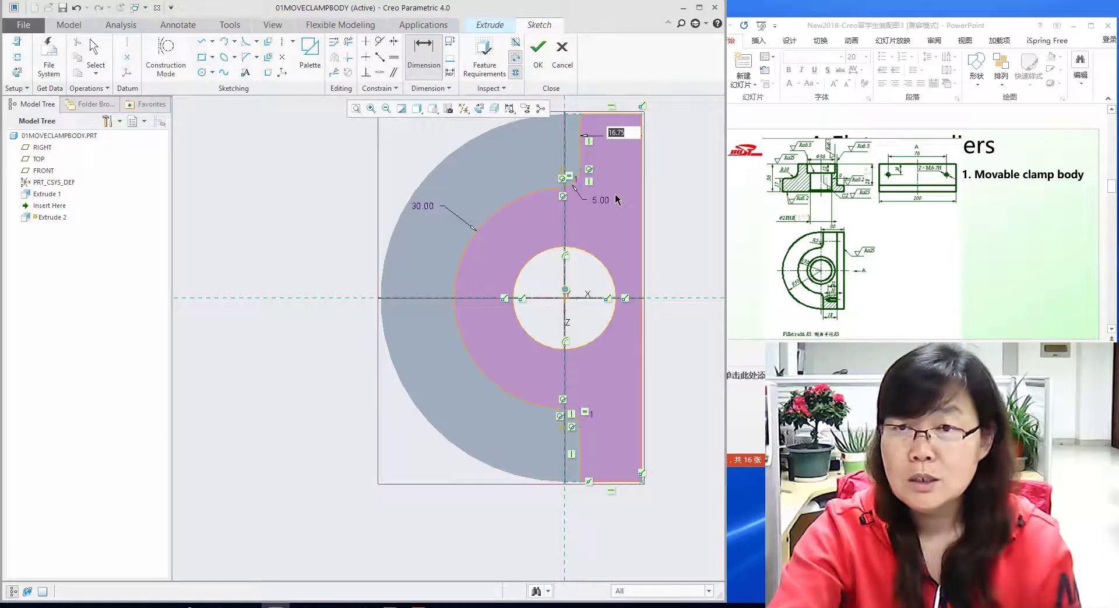
text(18)
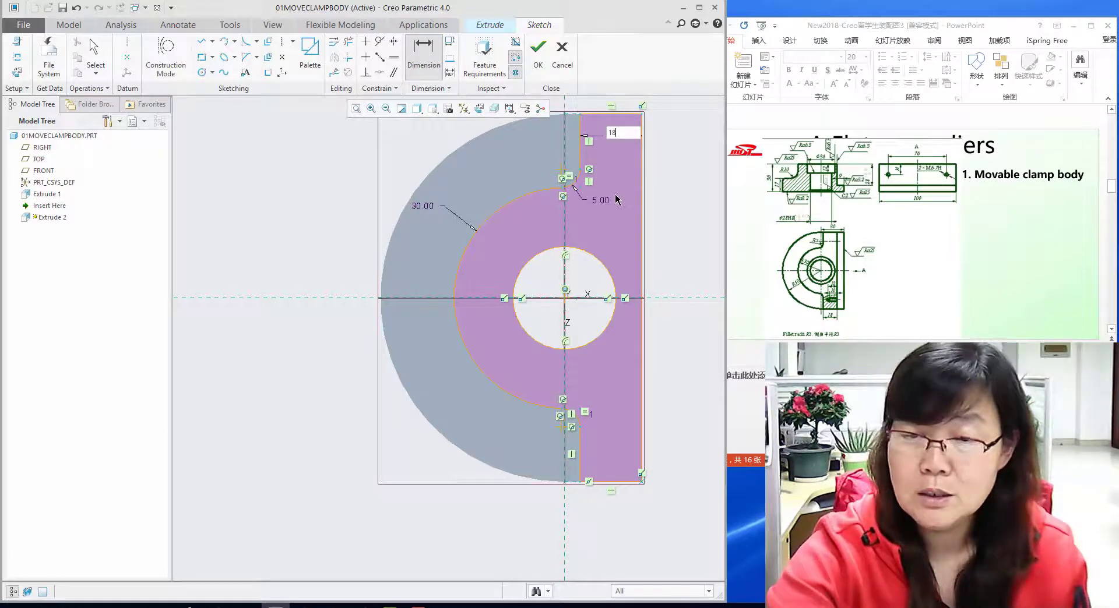
key(Return)
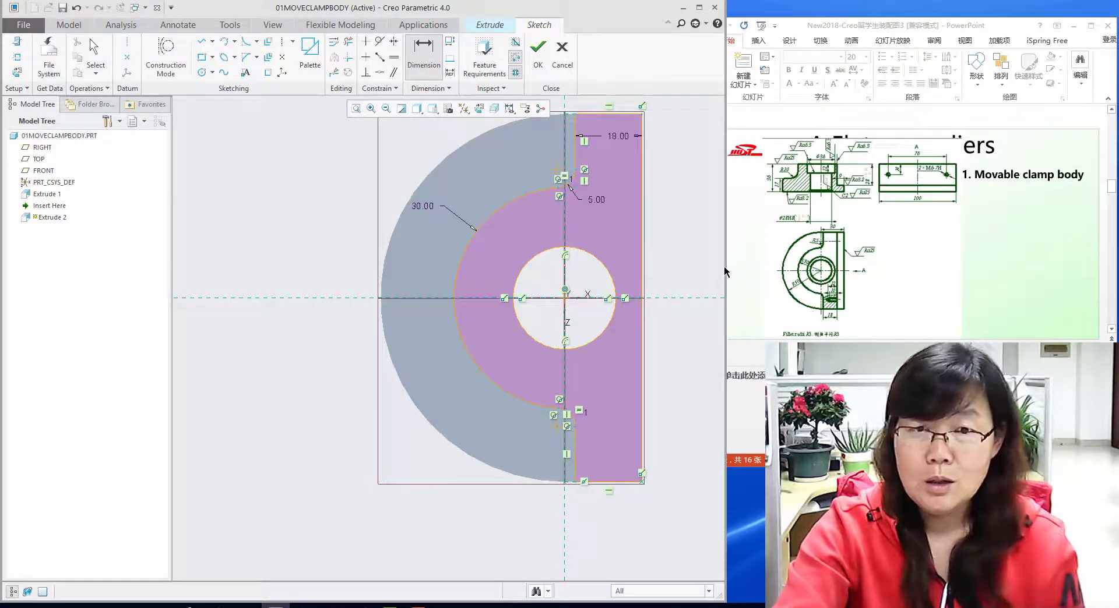
scroll(724, 271, down, 2)
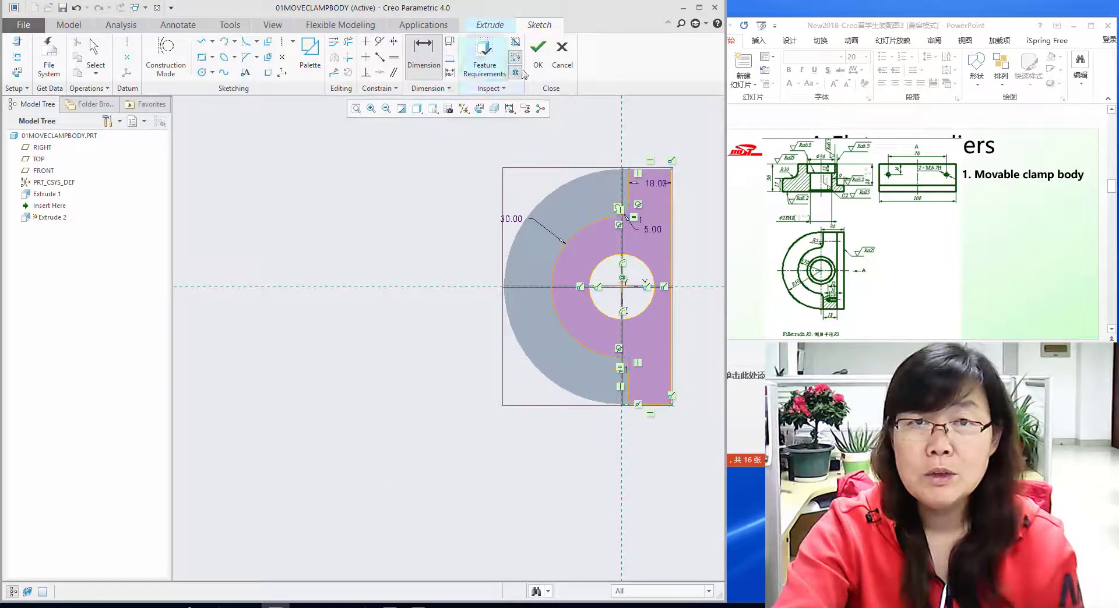
Finish the sketch and extrude the arc-and-flange profile 19 mm above the base
click(538, 51)
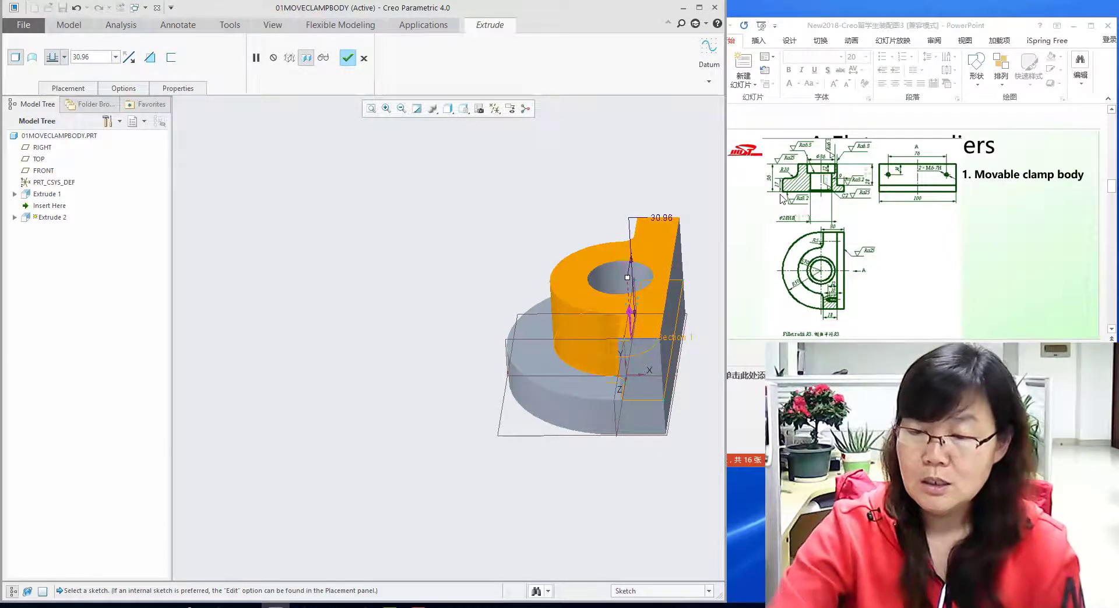
double_click(95, 58)
text(19)
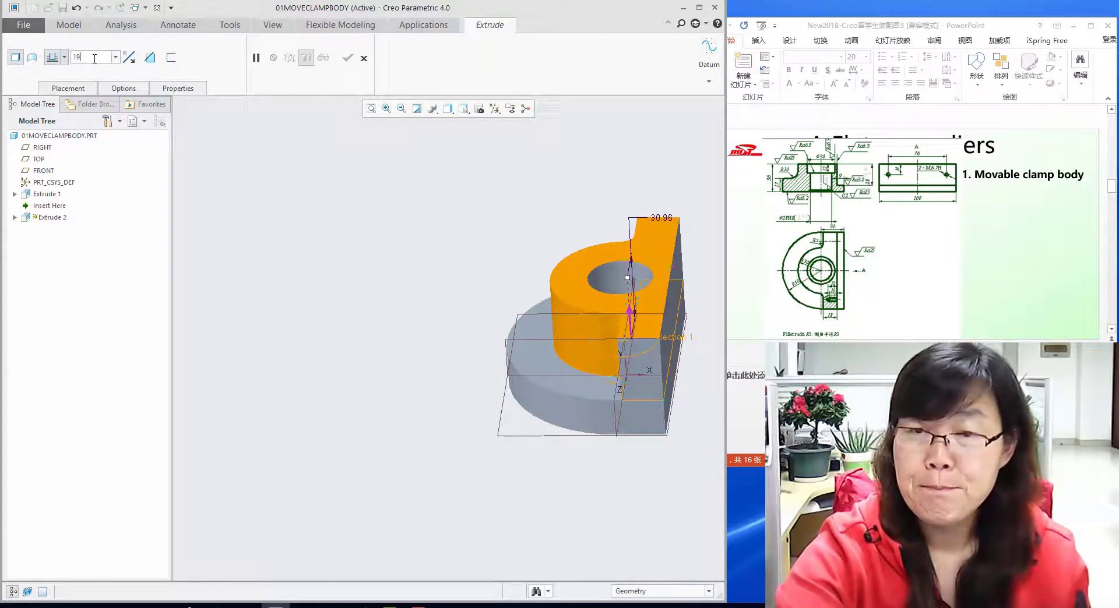
key(Return)
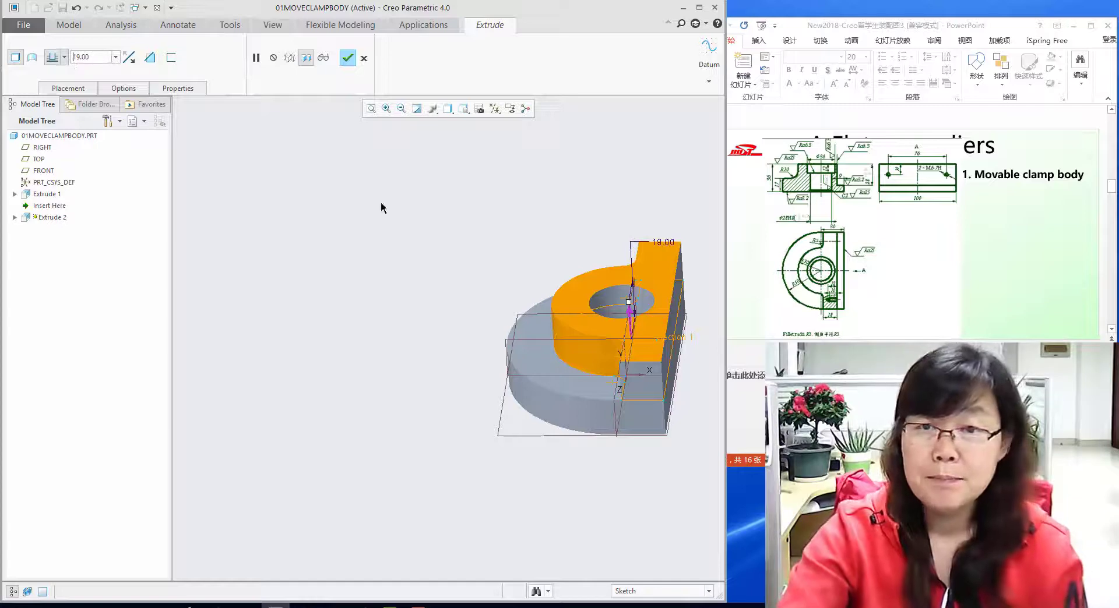
middle_drag(434, 185, 422, 204)
click(347, 58)
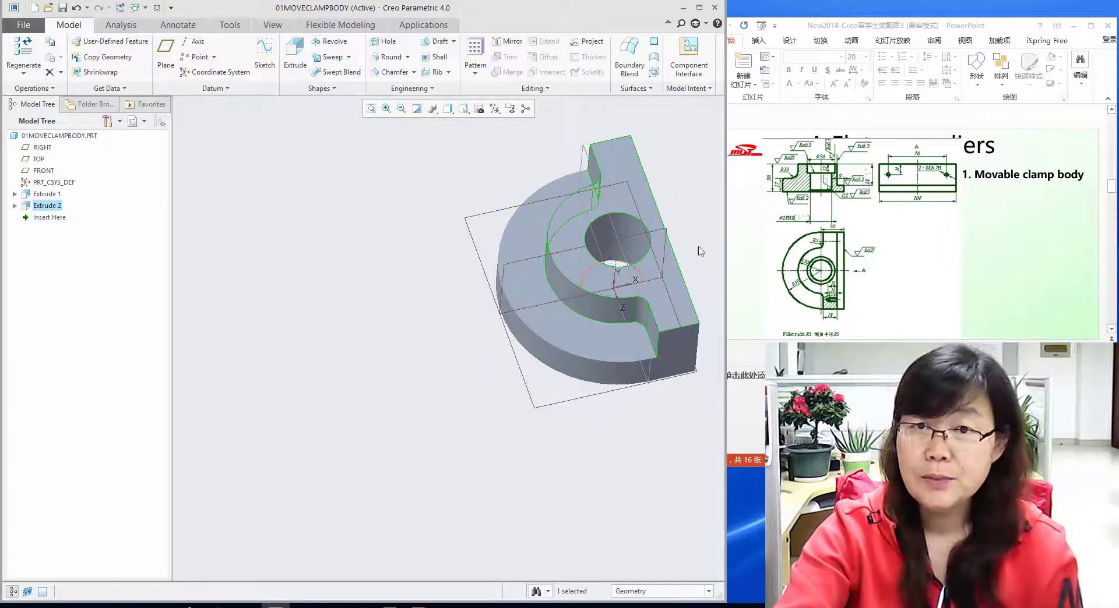
Start a new extrusion sketch on the TOP datum plane and orient the sketch view to 2D
scroll(682, 262, up, 5)
mouse_move(678, 265)
middle_down()
mouse_move(624, 268)
mouse_move(676, 265)
mouse_move(680, 275)
mouse_move(654, 282)
mouse_move(549, 250)
mouse_move(499, 332)
mouse_move(616, 368)
middle_up()
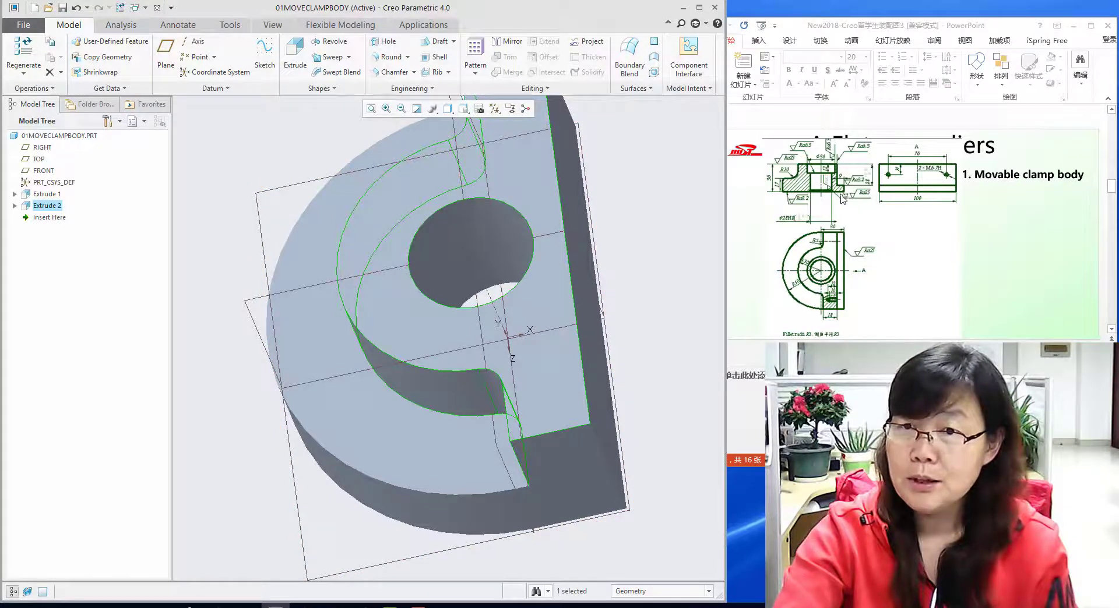
scroll(682, 293, up, 1)
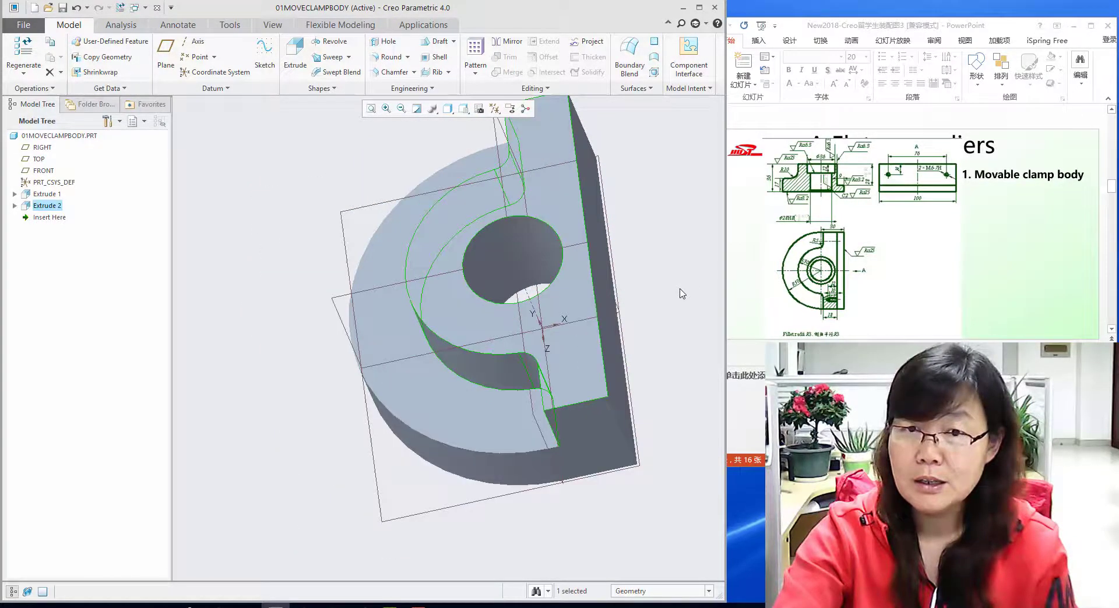
click(620, 296)
middle_drag(632, 309, 597, 216)
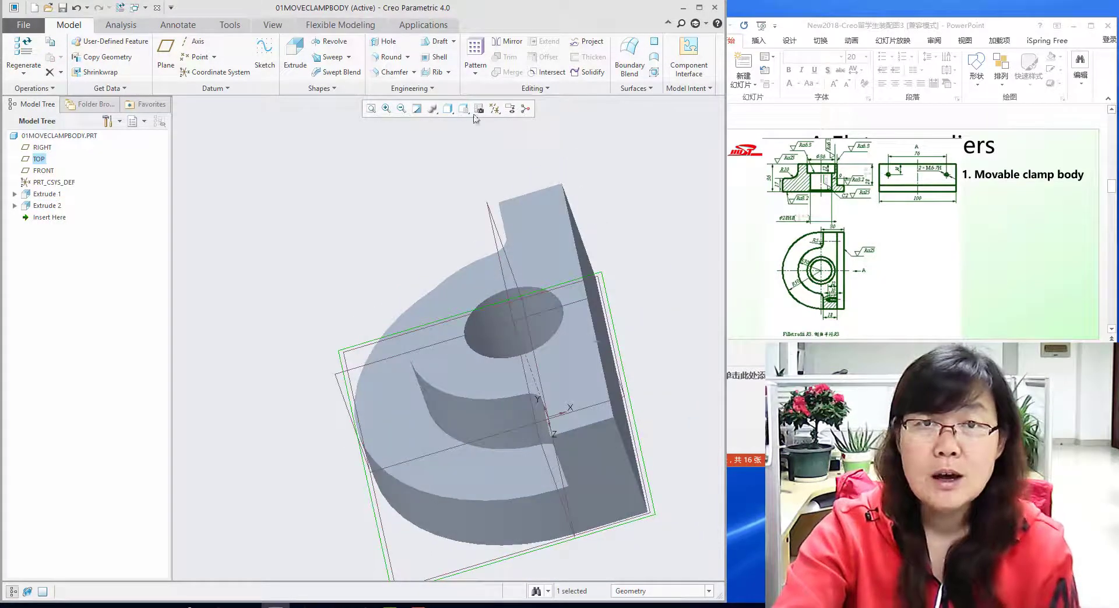
click(295, 56)
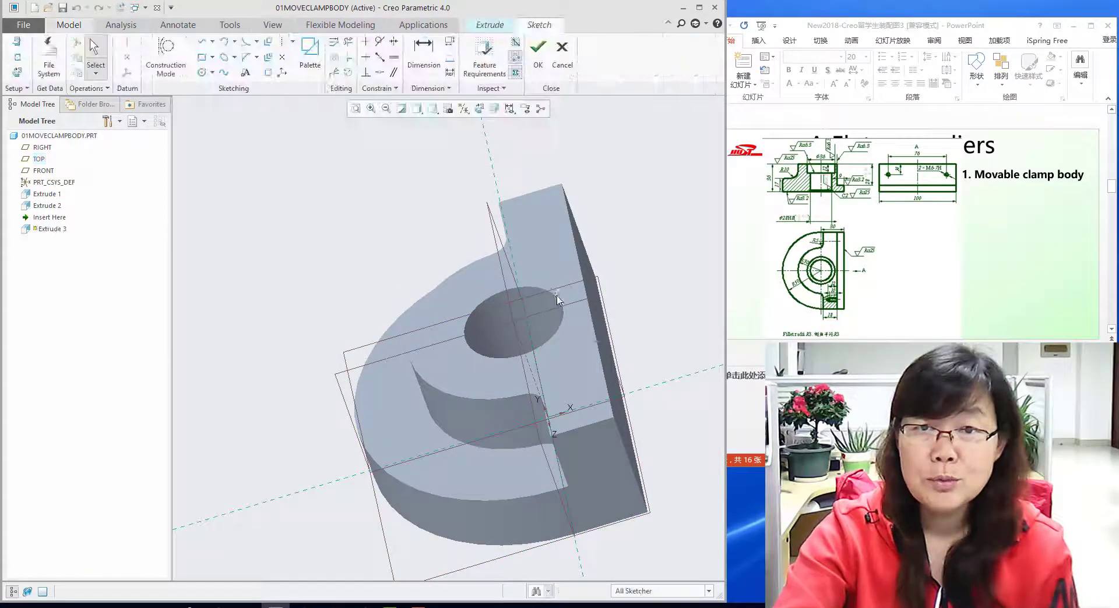
click(478, 109)
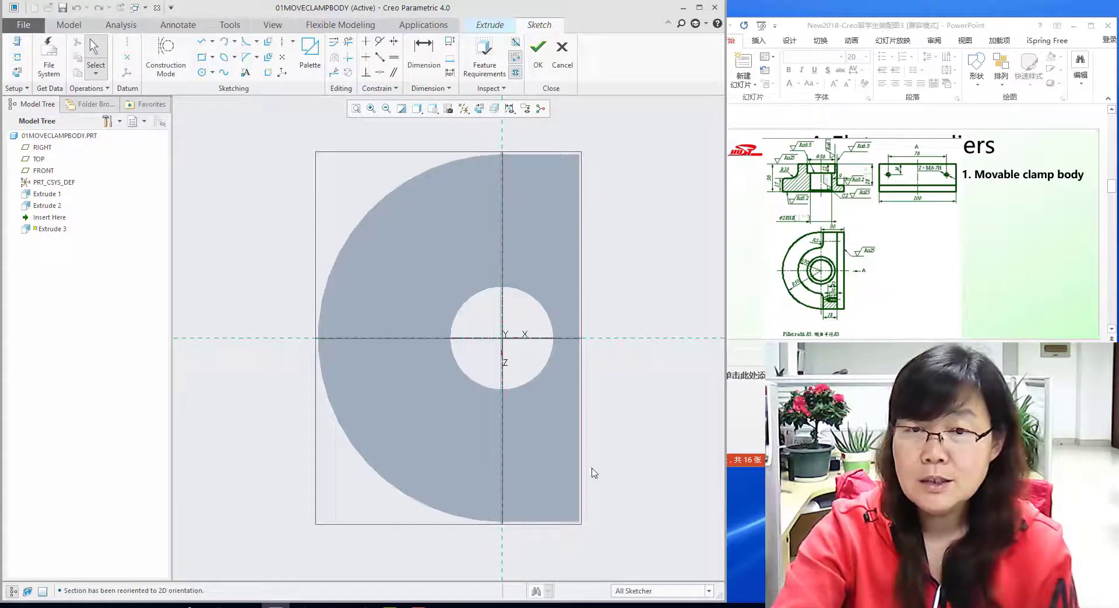
Add the base's straight side face as a sketch reference
click(19, 62)
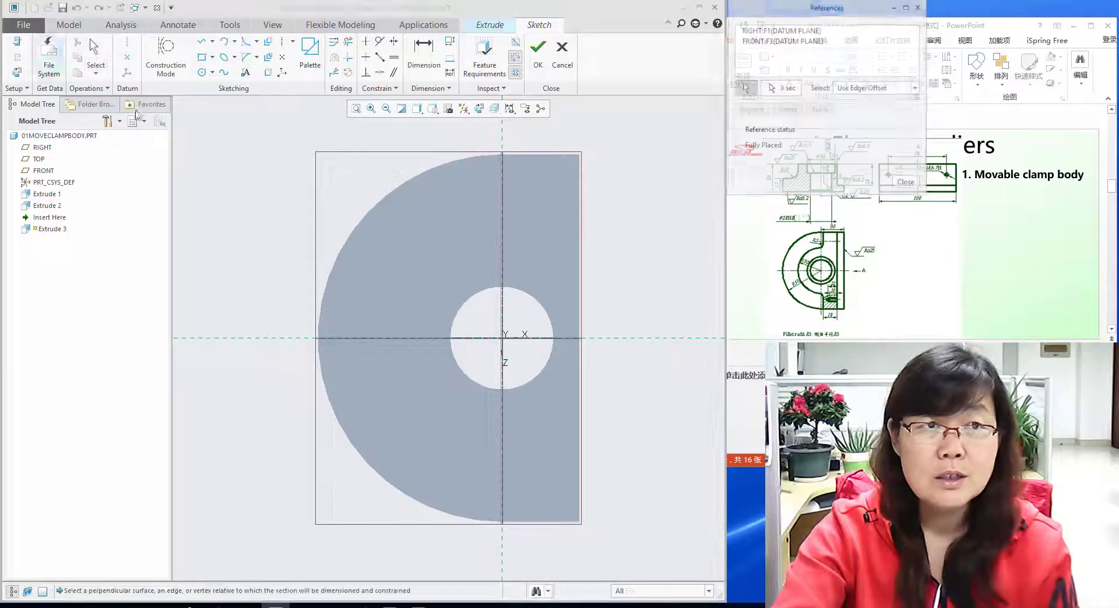
click(581, 226)
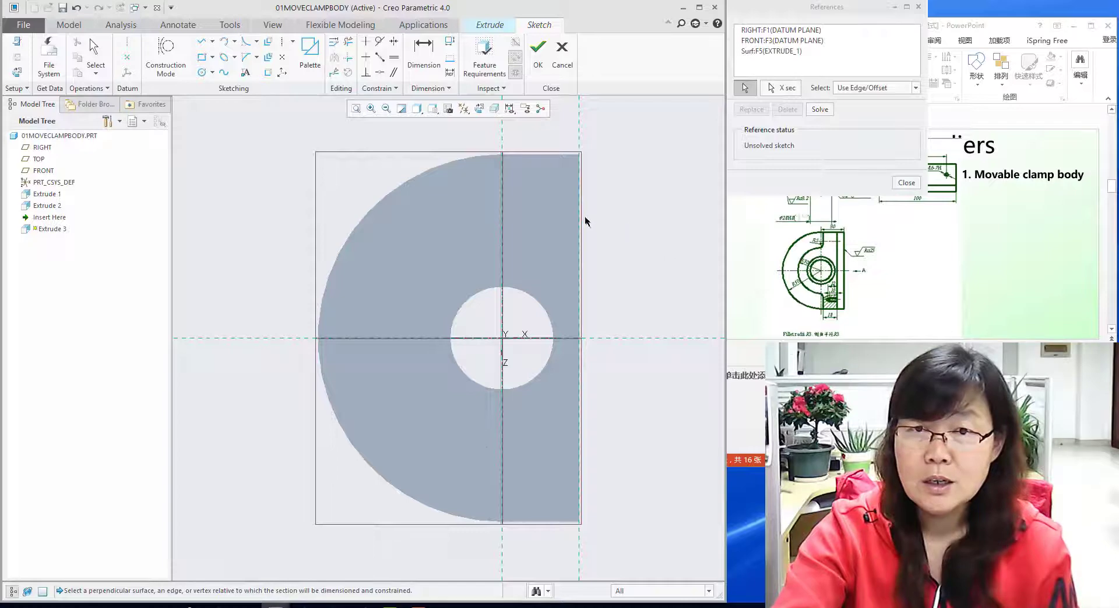
middle_click(640, 238)
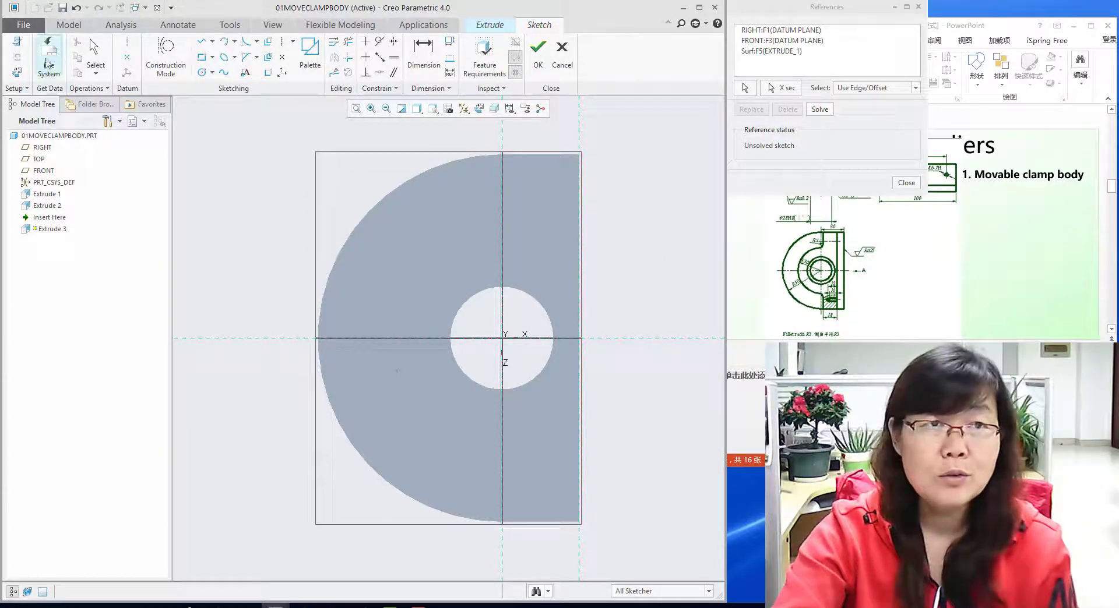
click(202, 56)
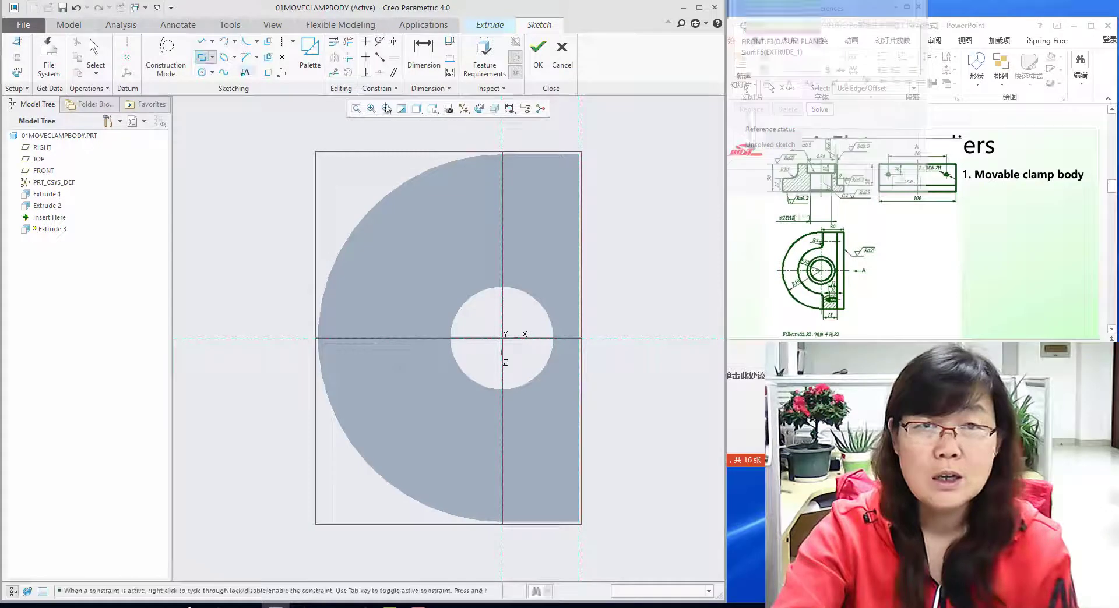
click(579, 158)
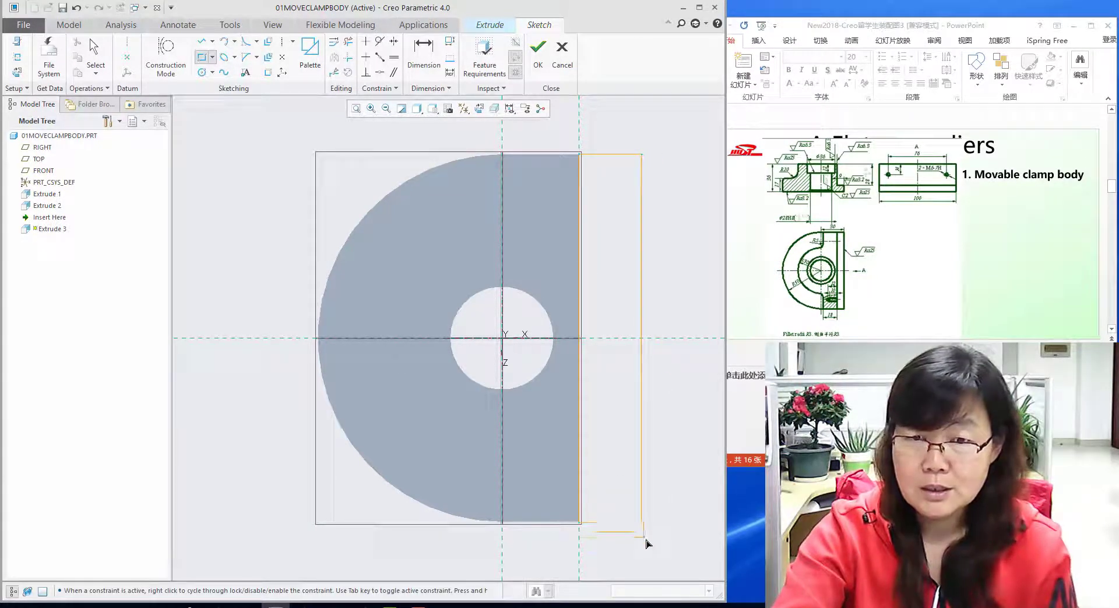
middle_click(652, 520)
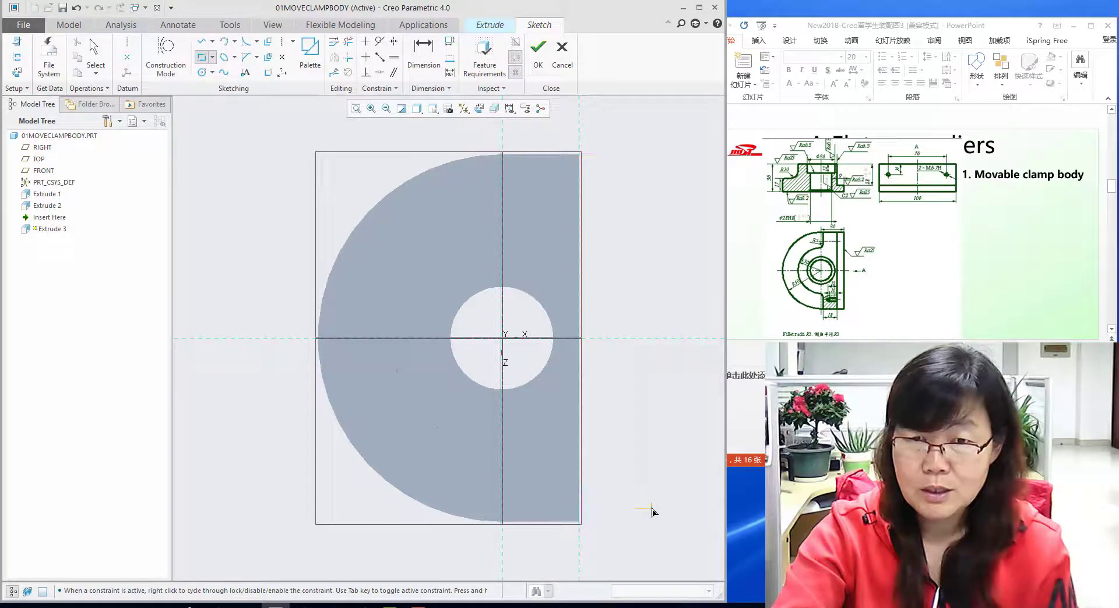
Add the base's upper and lower end faces as sketch references
click(19, 58)
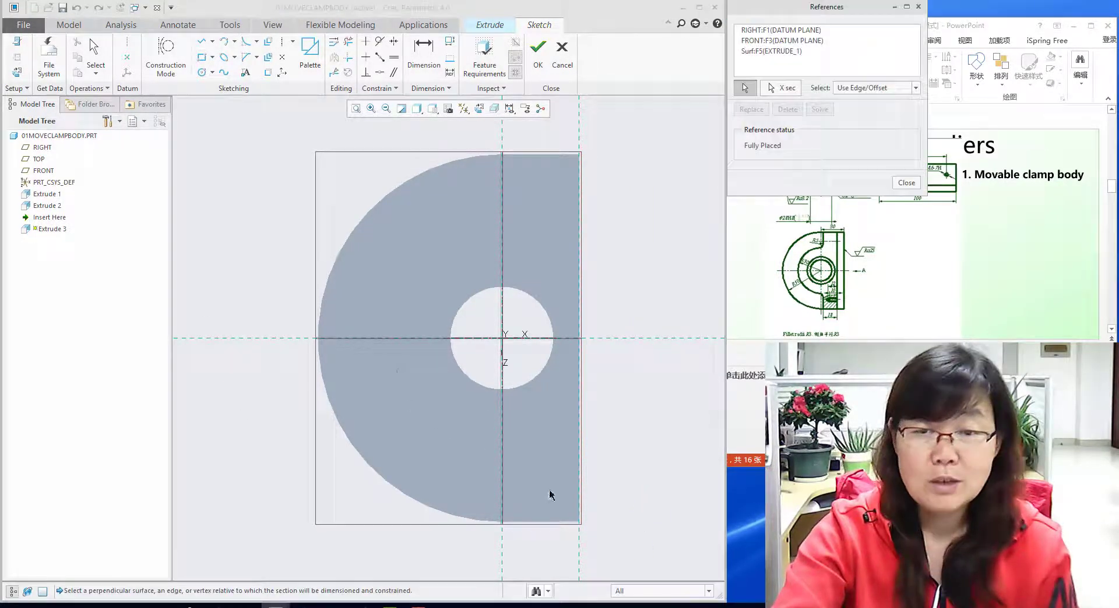
click(563, 523)
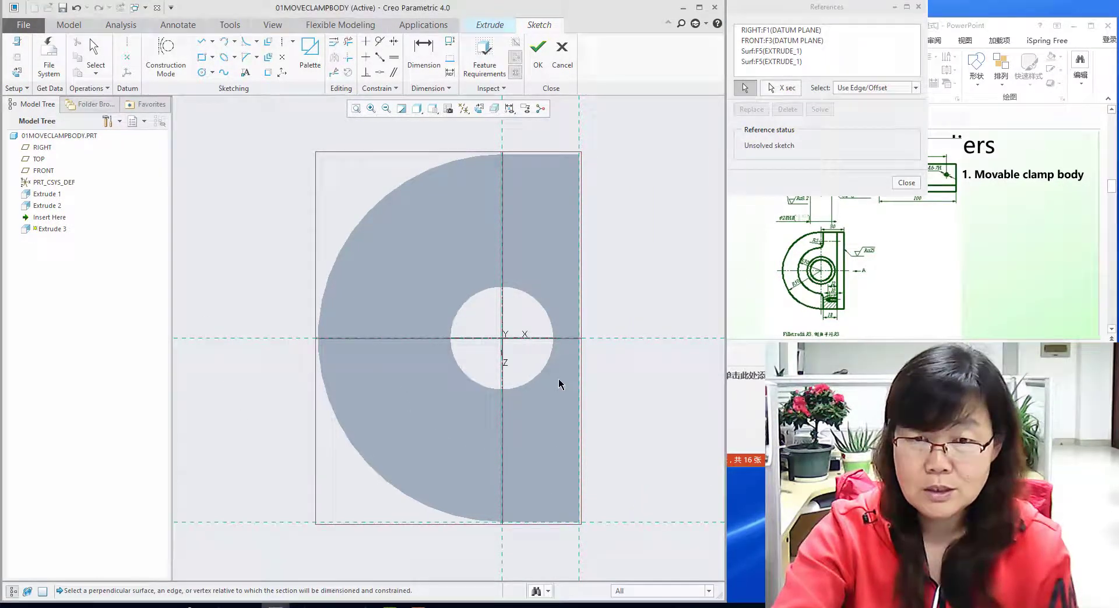
click(566, 155)
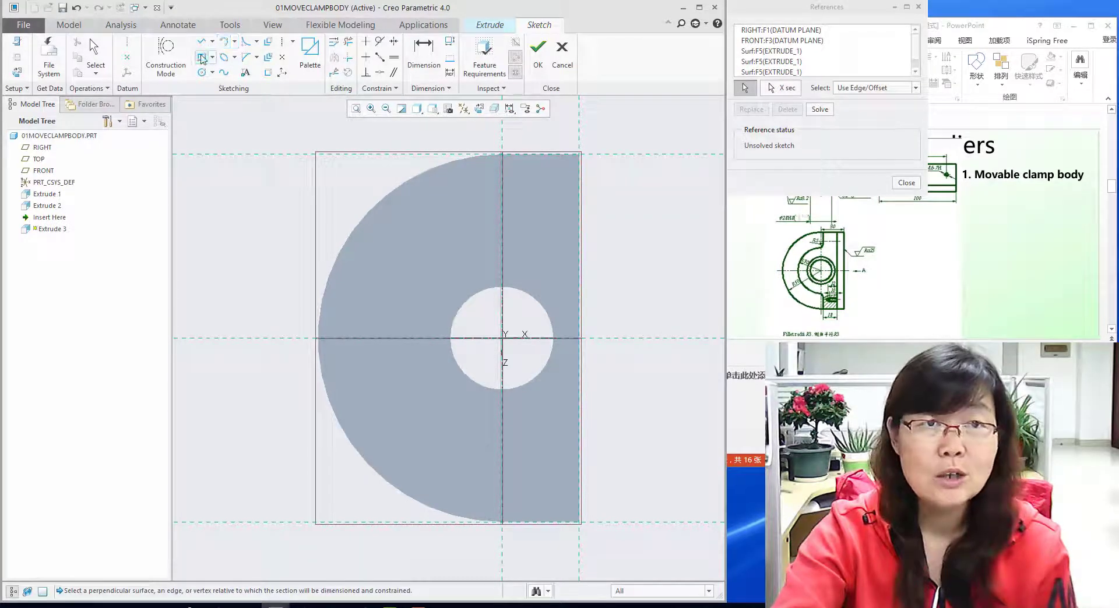
Draw a rectangle outward from the base's straight side, spanning between the upper and lower references, and set its width to 9 mm
click(201, 58)
click(581, 155)
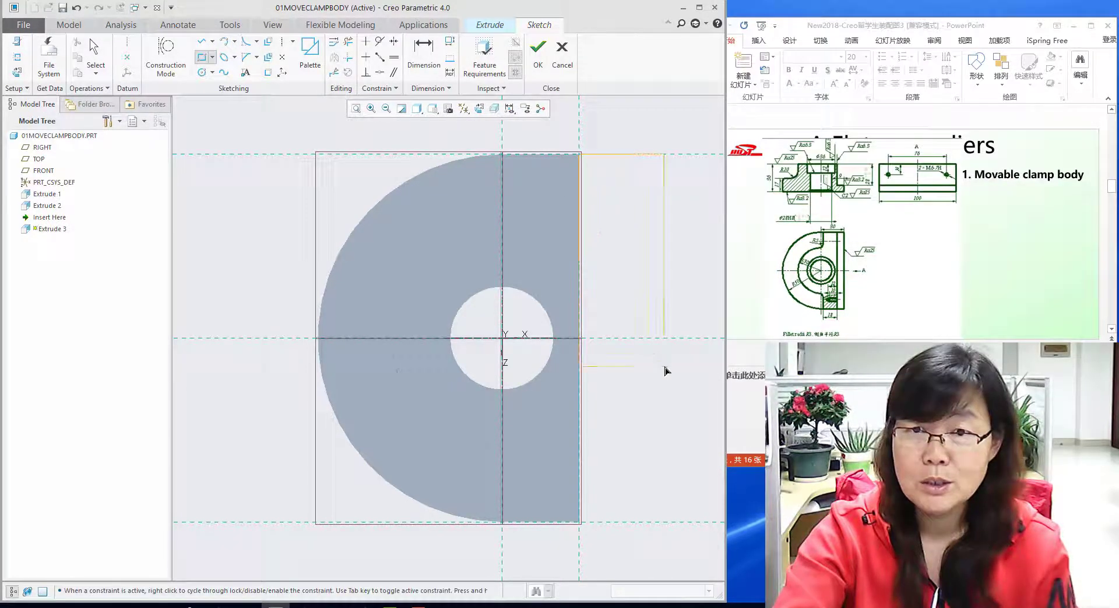
click(648, 522)
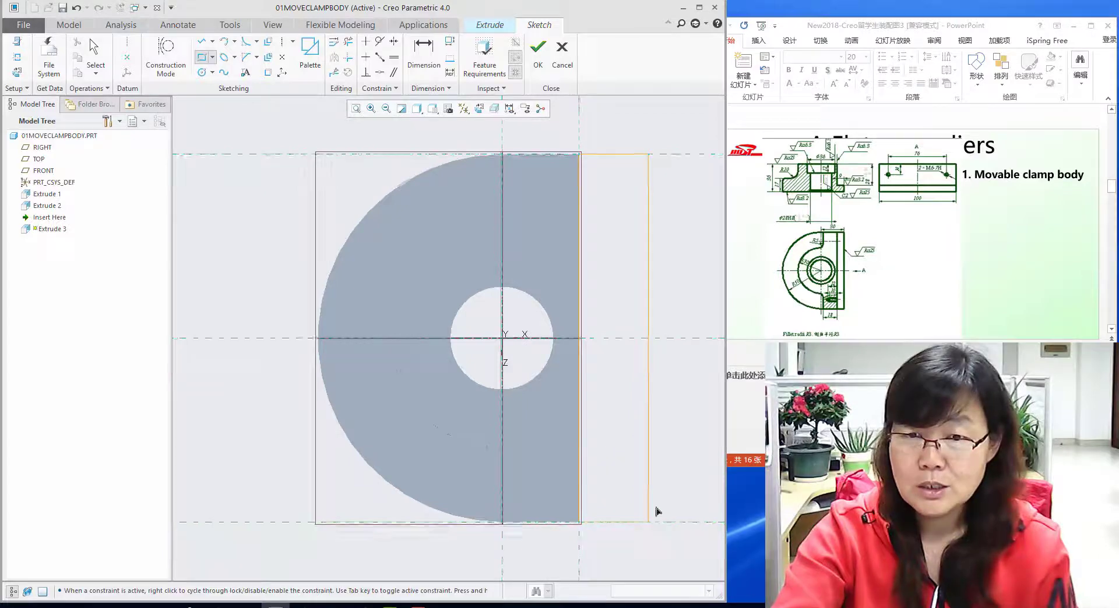
middle_click(693, 433)
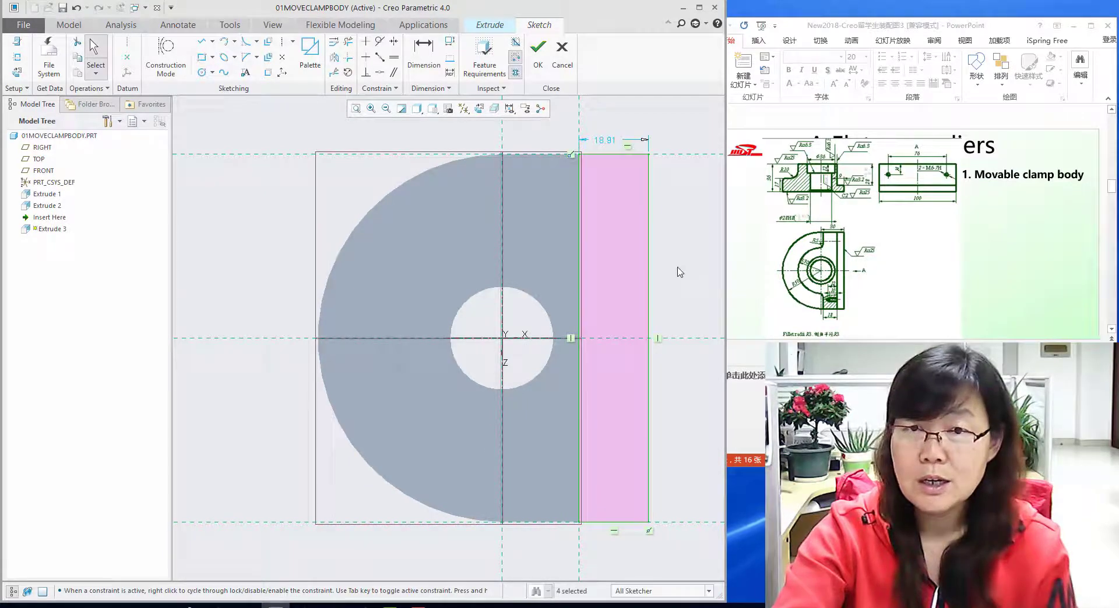
double_click(606, 141)
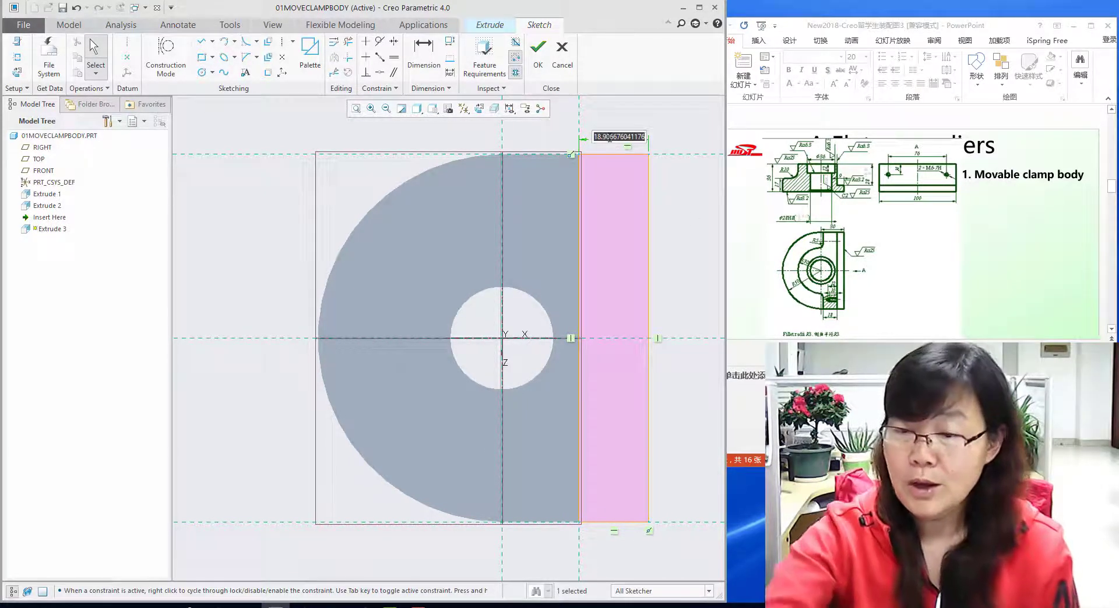
text(9)
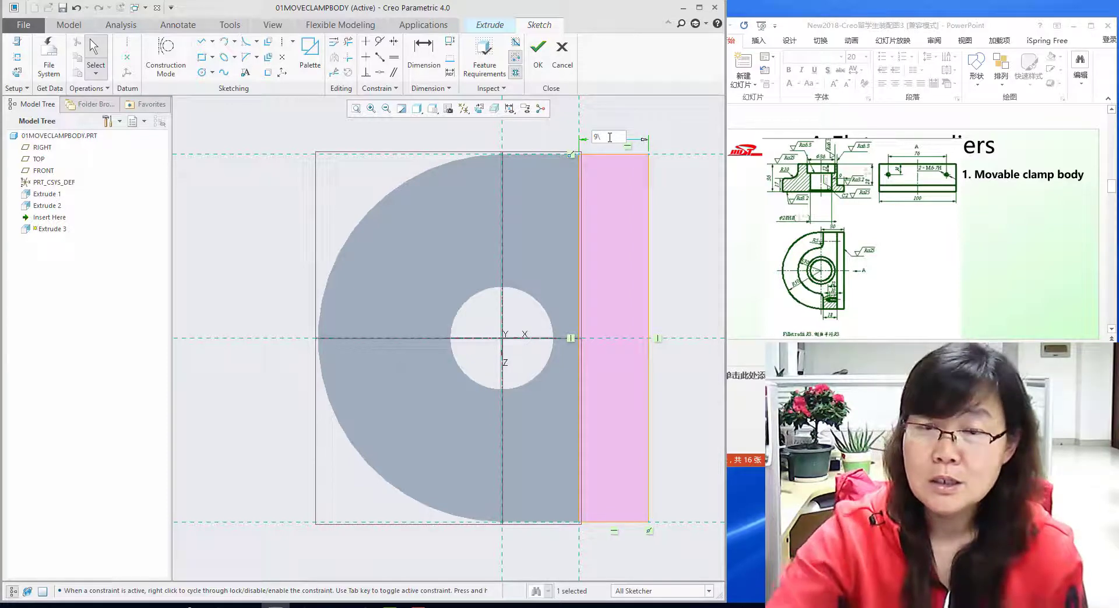
key(Return)
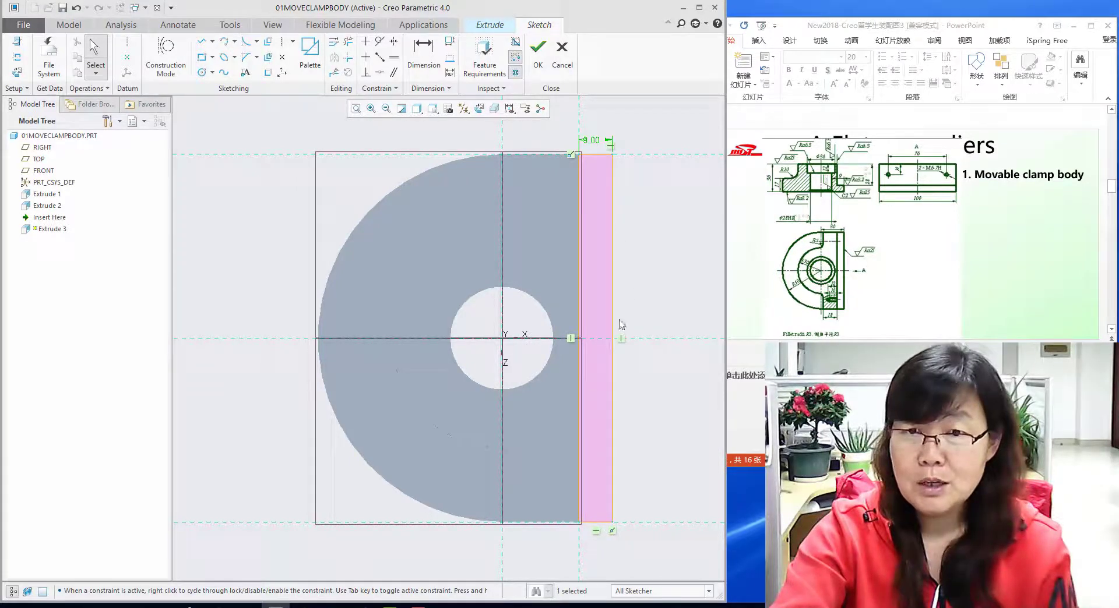
Finish the rectangle sketch and extrude it 8 mm as a flange strip along the straight side
click(537, 50)
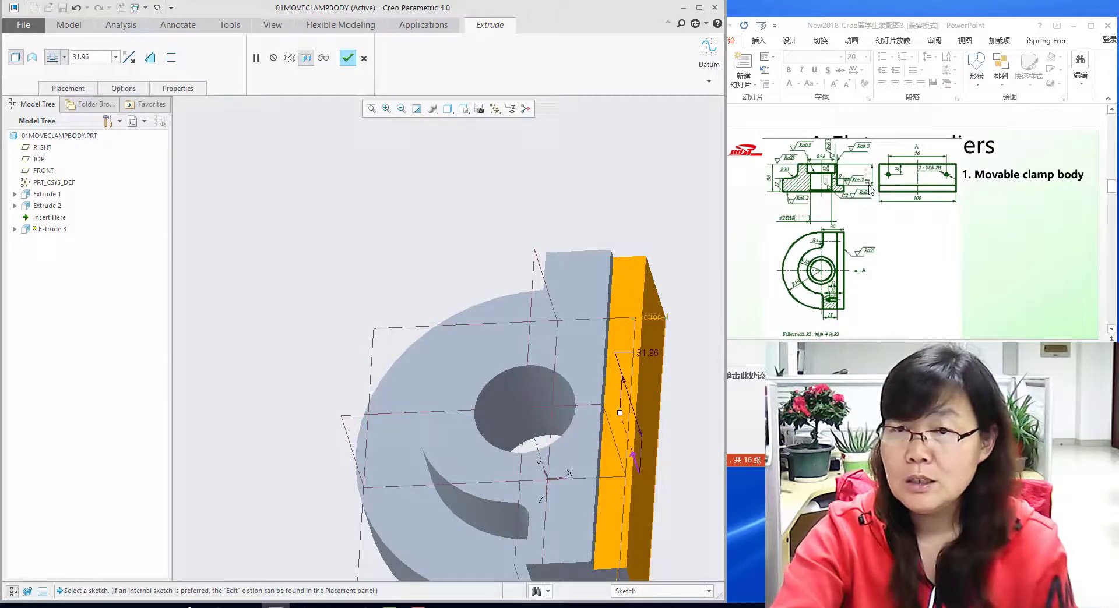
double_click(99, 56)
text(8)
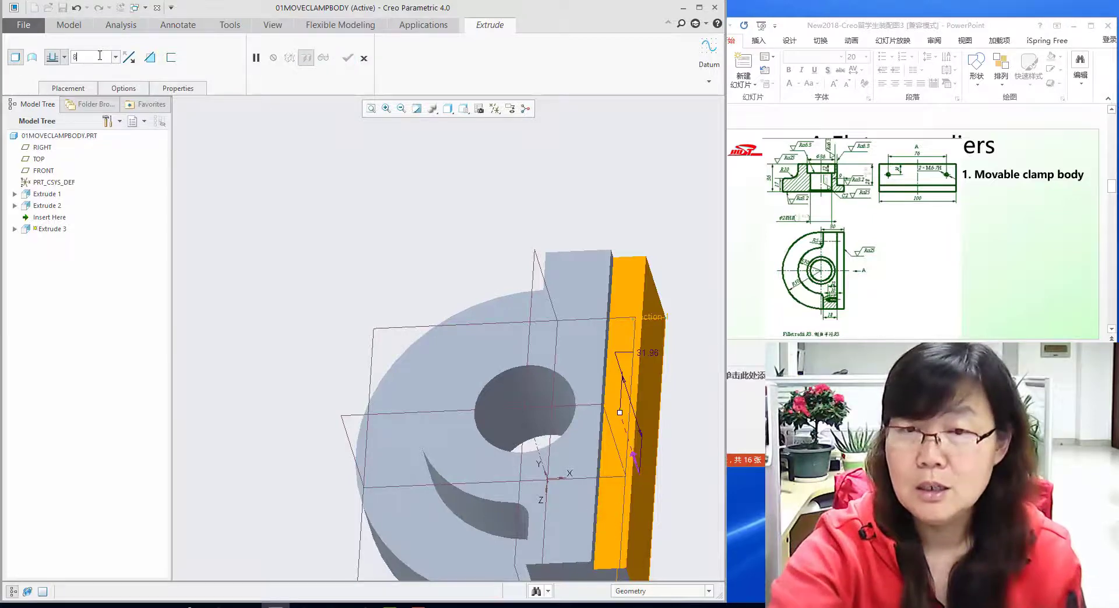
key(Return)
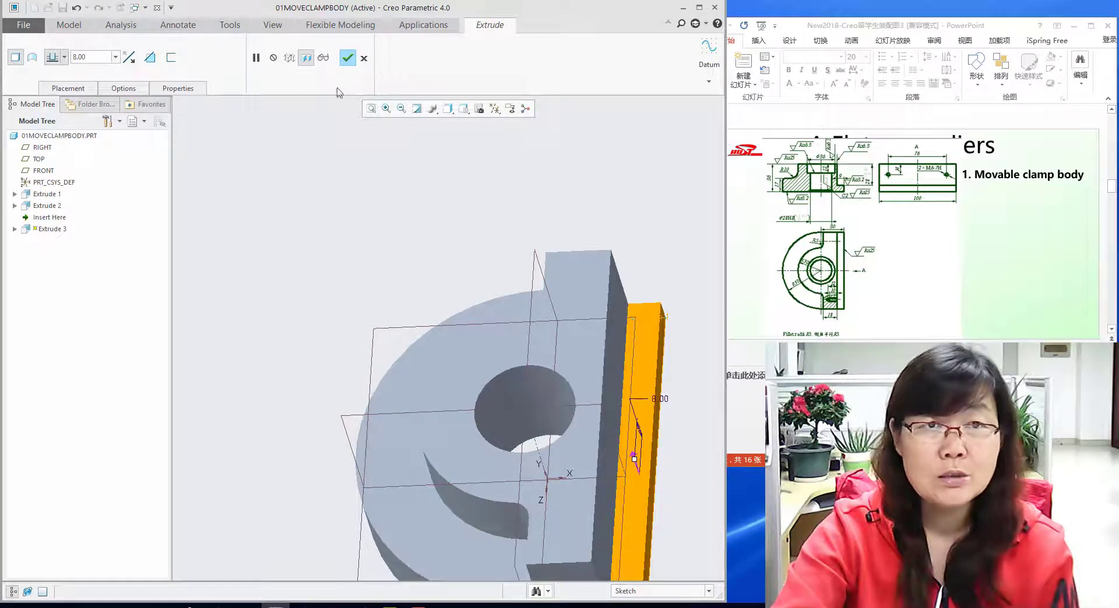
click(348, 57)
Start a hole on the top face of the second extrusion, coaxial with the central bore's axis A_1
scroll(573, 392, down, 3)
mouse_move(573, 391)
middle_down()
mouse_move(571, 340)
mouse_move(574, 387)
middle_up()
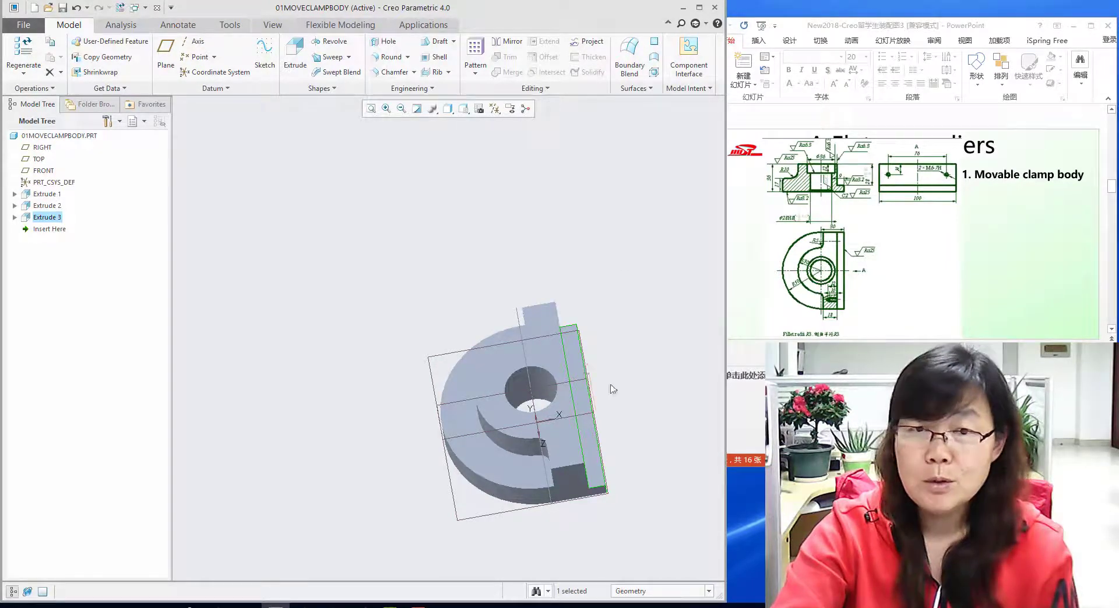
scroll(590, 425, up, 2)
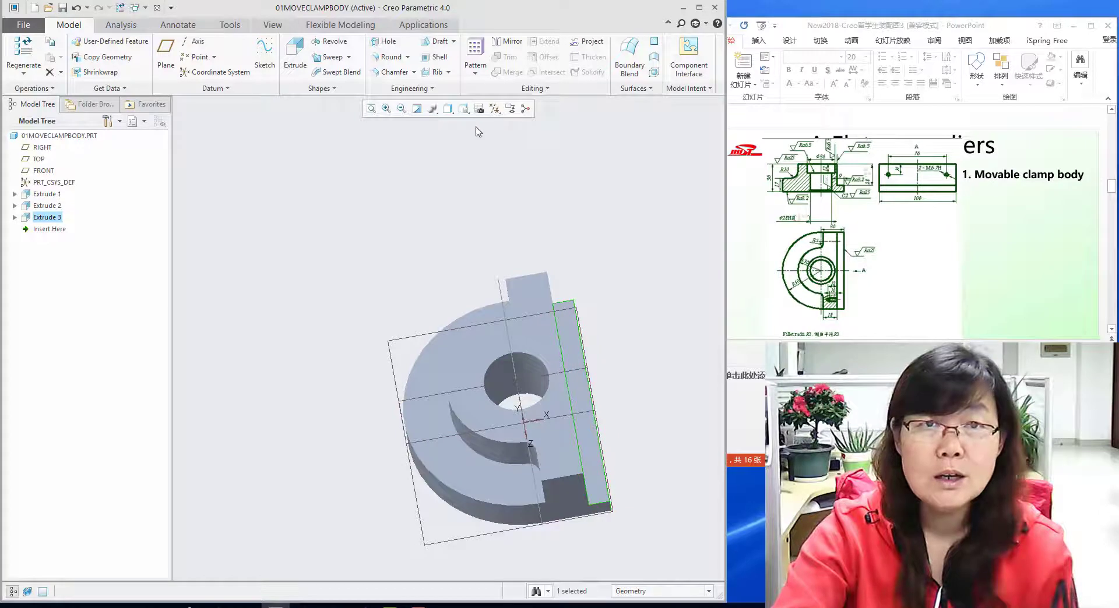
click(383, 42)
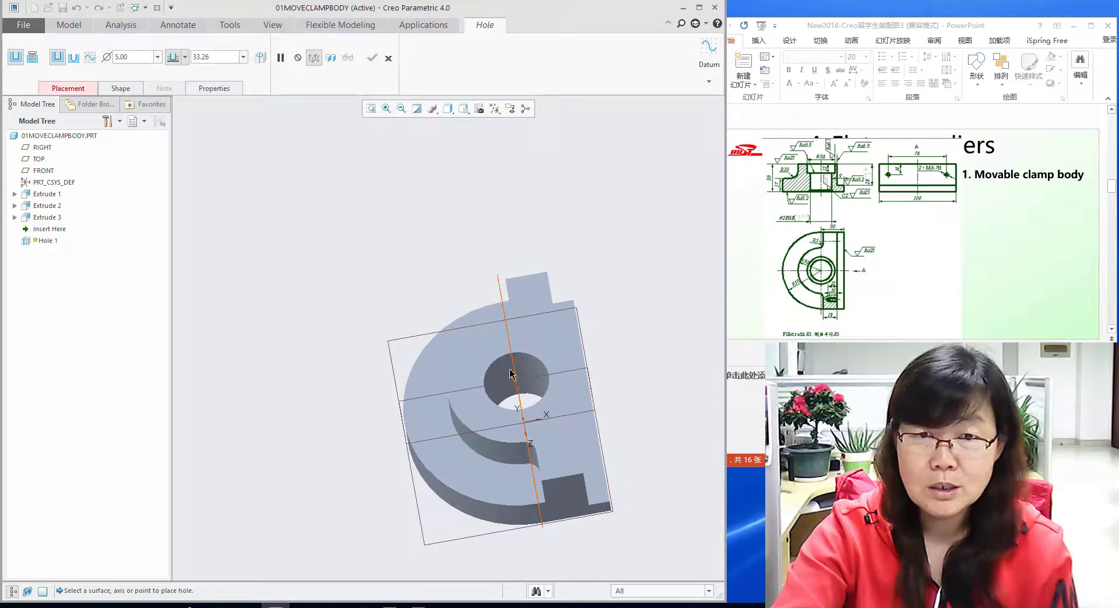
click(485, 362)
mouse_move(612, 403)
middle_down()
mouse_move(589, 394)
mouse_move(571, 414)
mouse_move(581, 415)
mouse_move(516, 386)
middle_up()
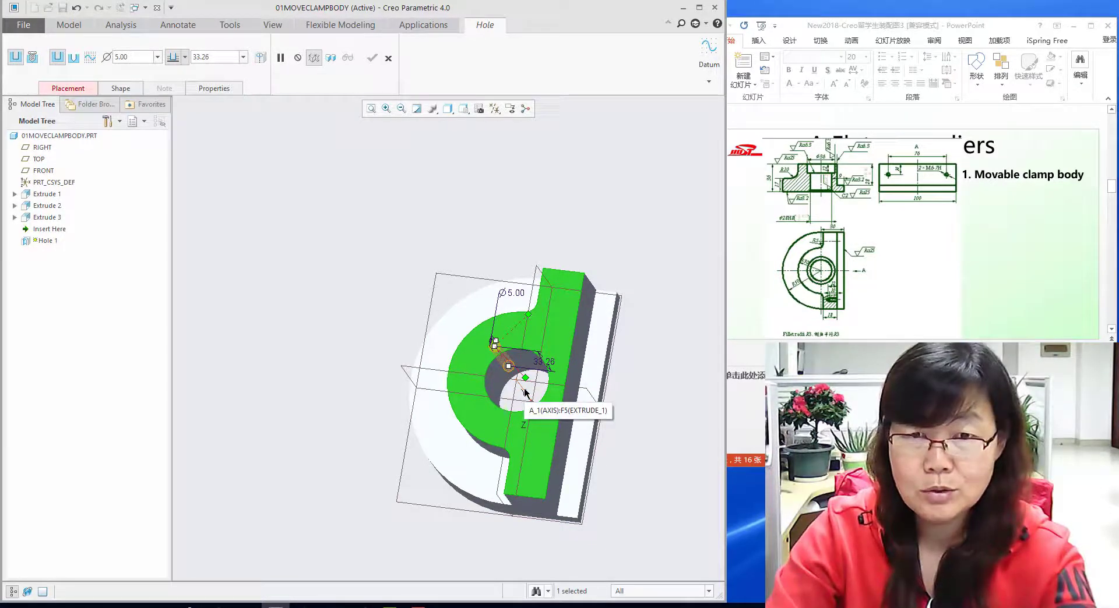
ctrl+click(524, 393)
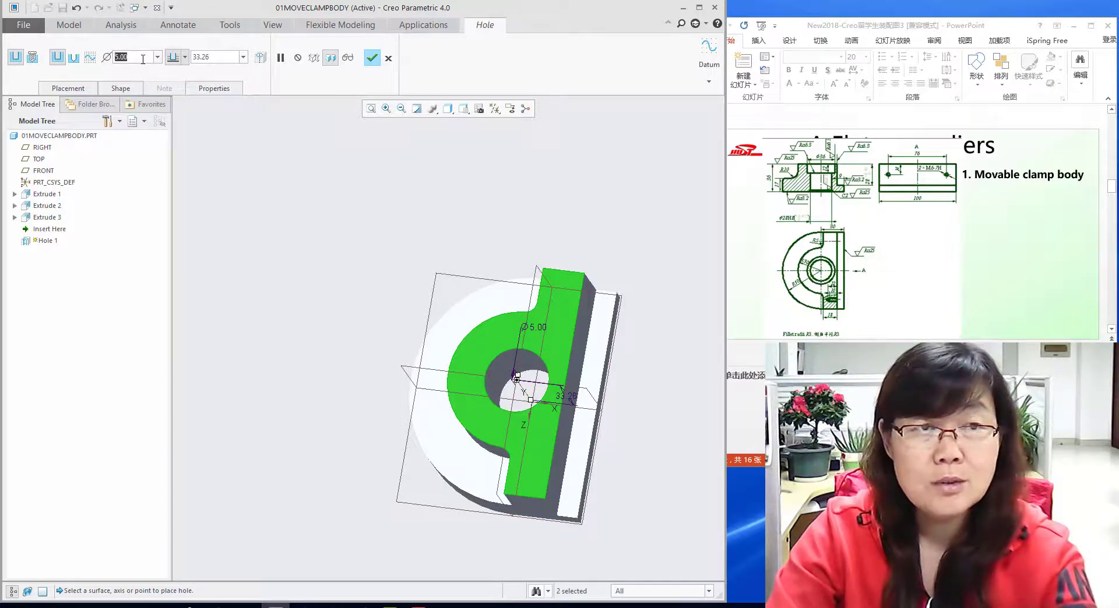
Set the coaxial hole's diameter to 36 mm and its depth to 12 mm, and finish the hole
click(68, 88)
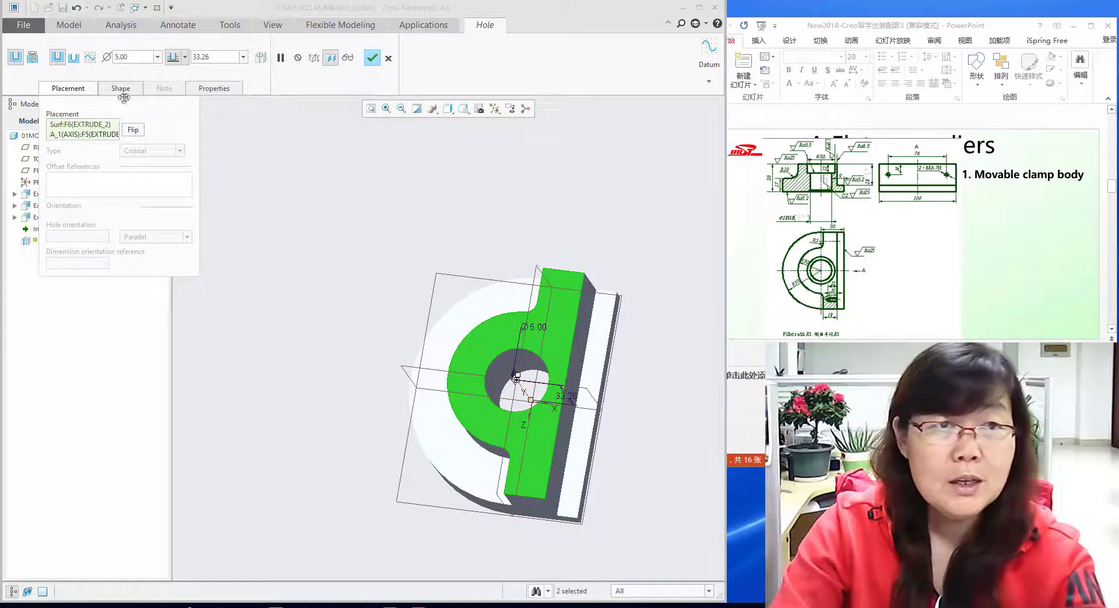
click(138, 60)
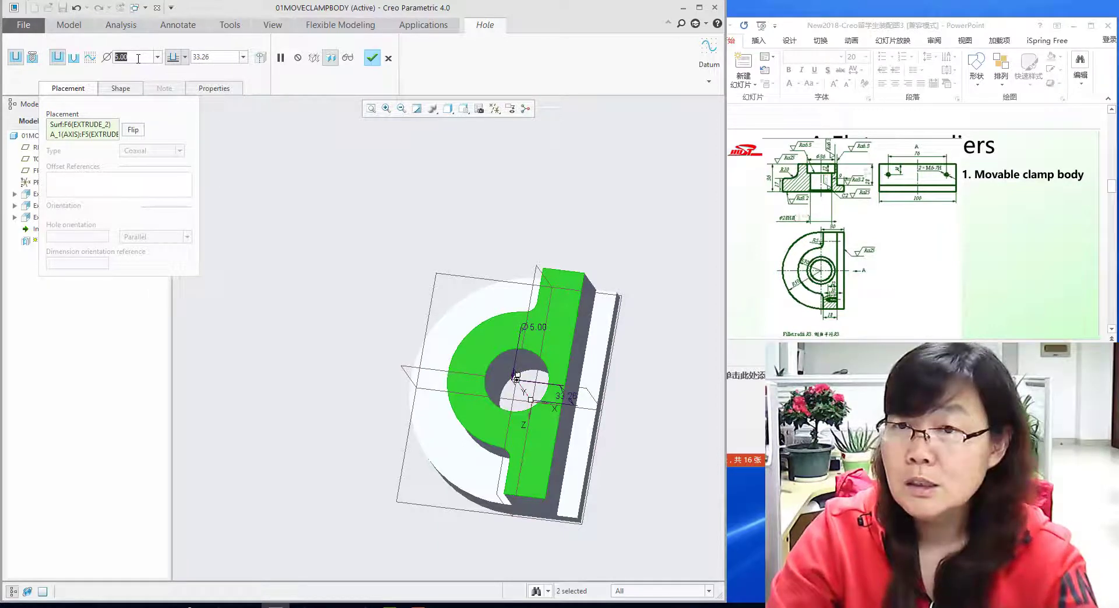
text(36)
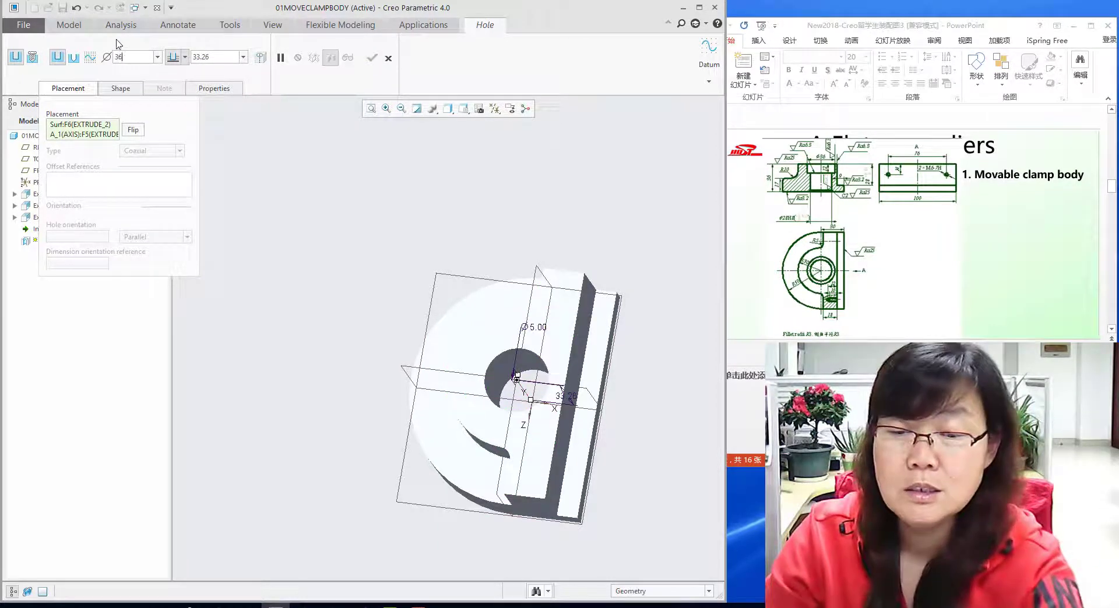
click(202, 58)
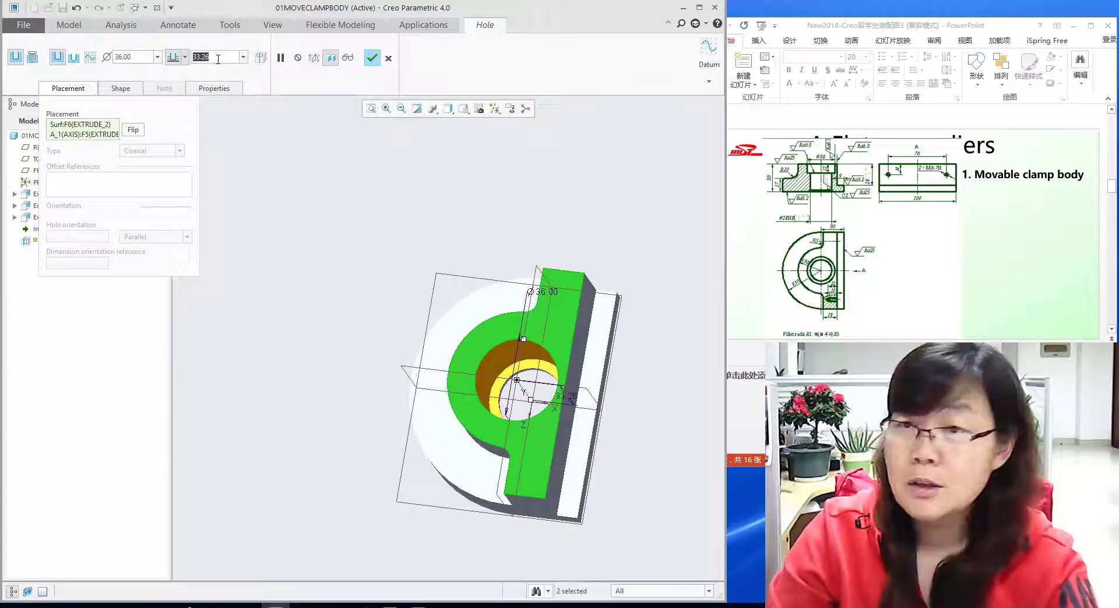
text(12)
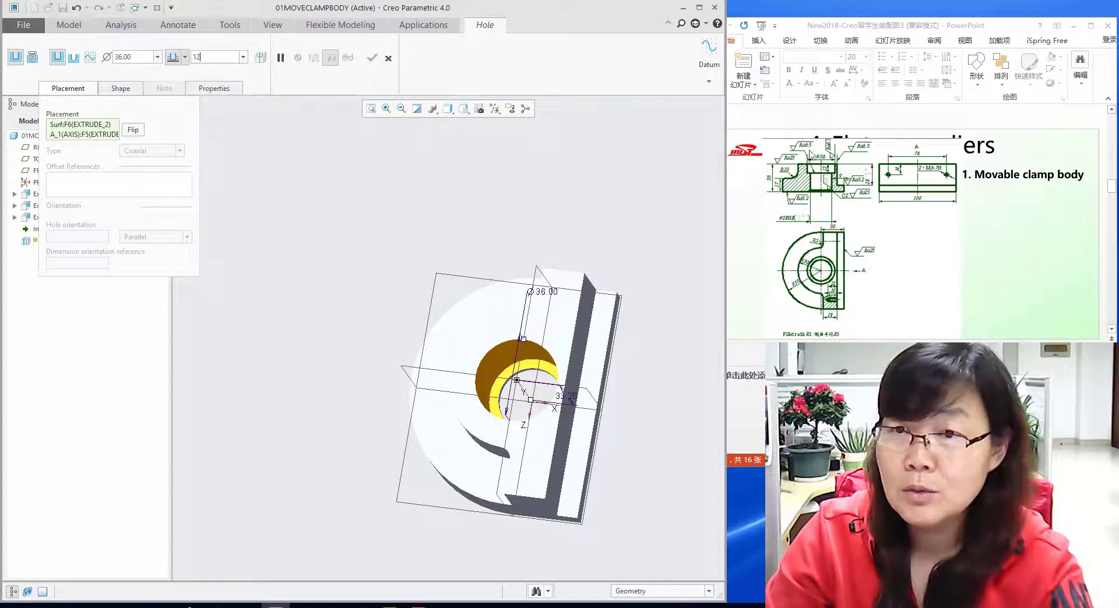
key(Return)
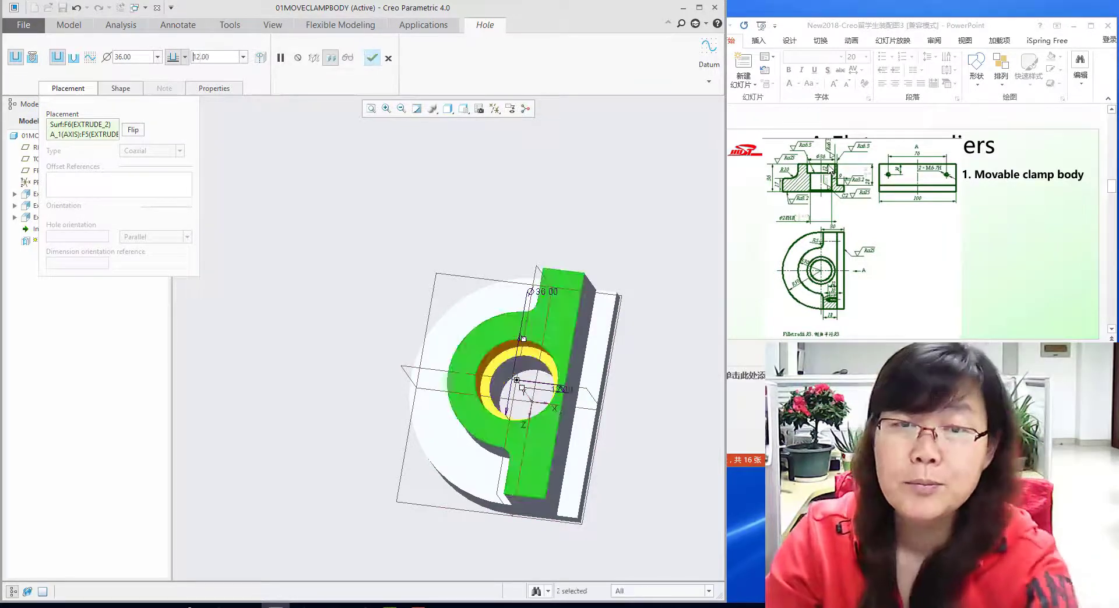
middle_click(644, 252)
middle_drag(644, 252, 588, 343)
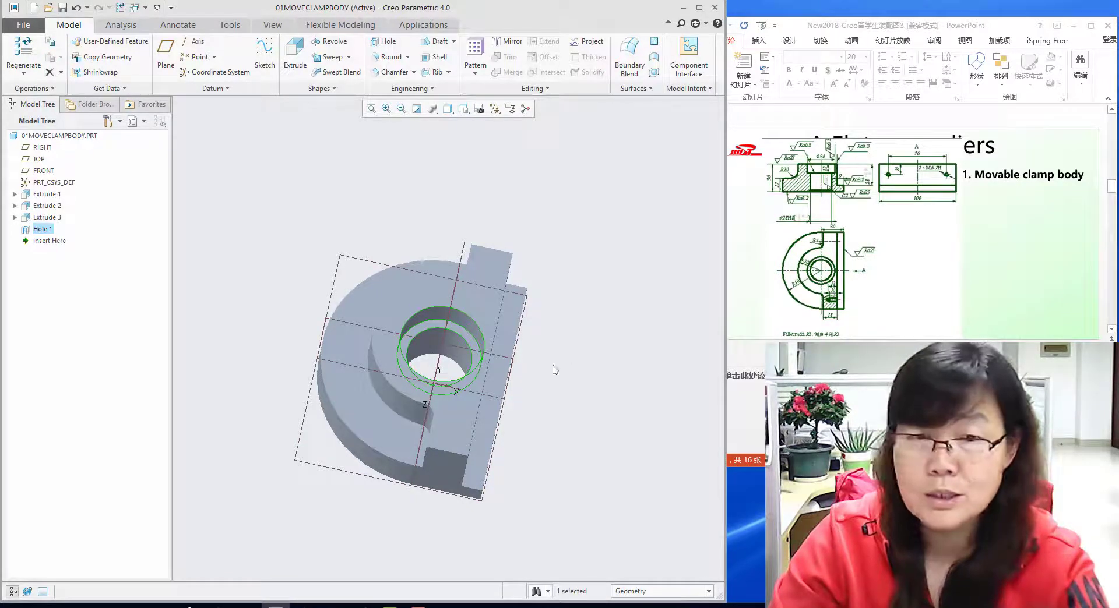
Start a standard ISO tapped hole of size M6x1 on the body's straight side face above the flange strip
middle_drag(507, 410, 505, 387)
click(439, 435)
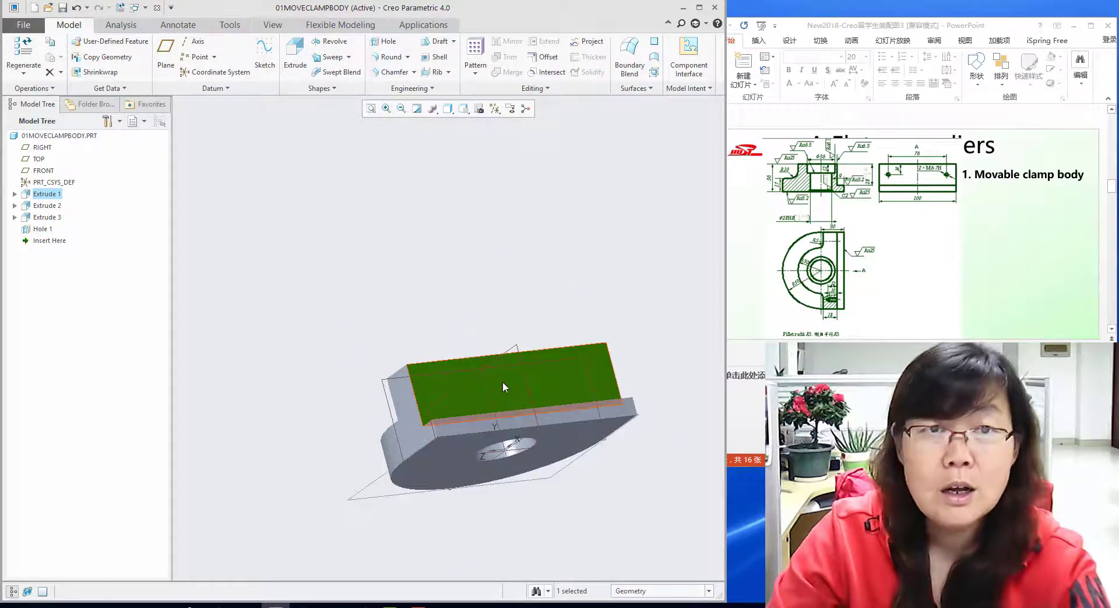
click(385, 47)
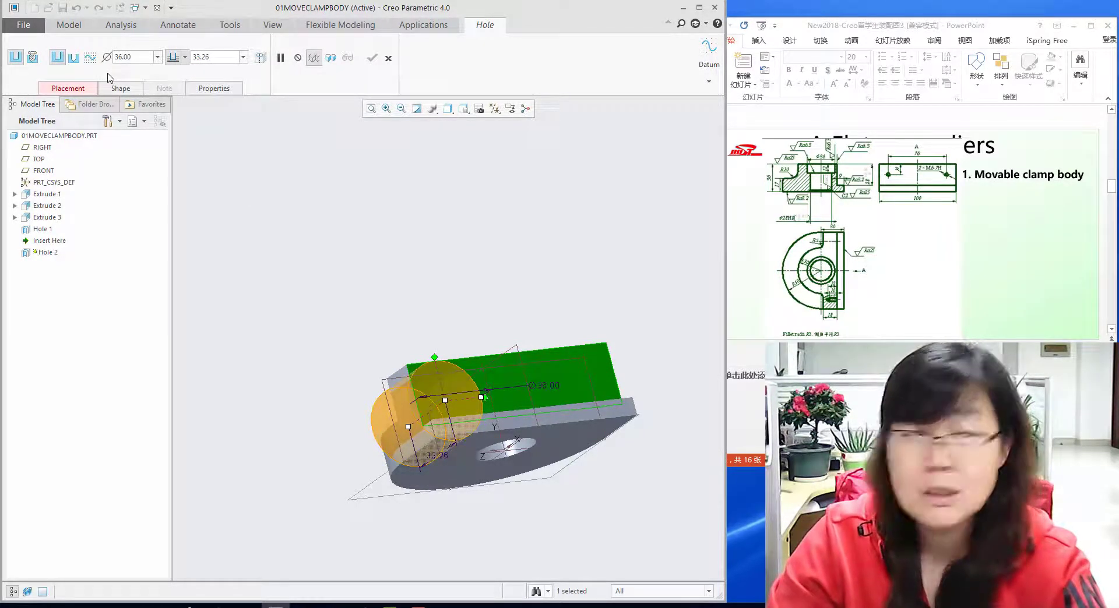
click(33, 57)
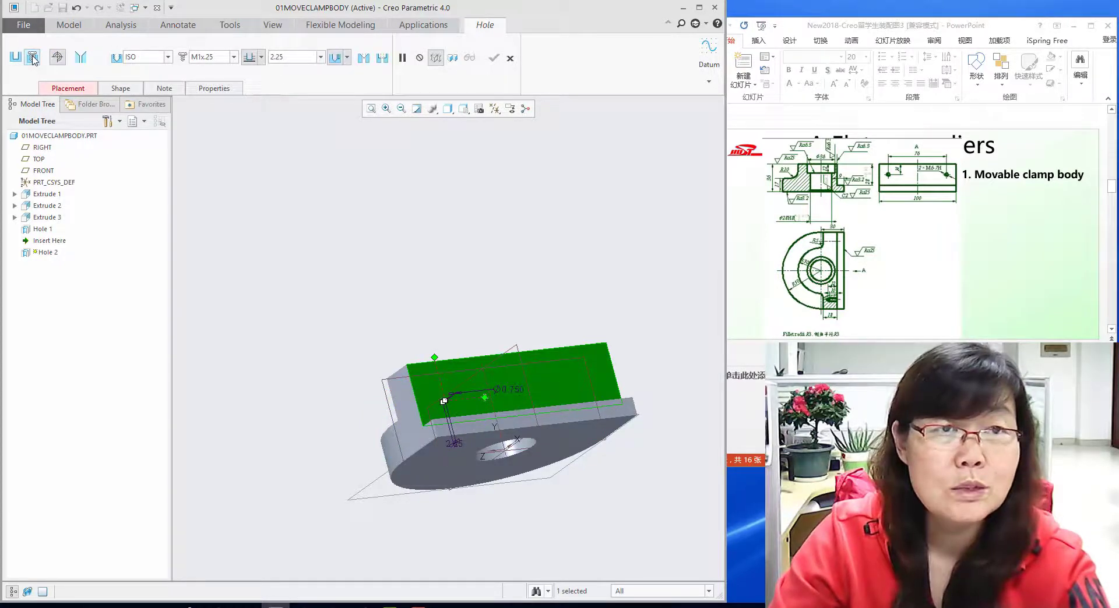
click(234, 57)
scroll(236, 86, down, 5)
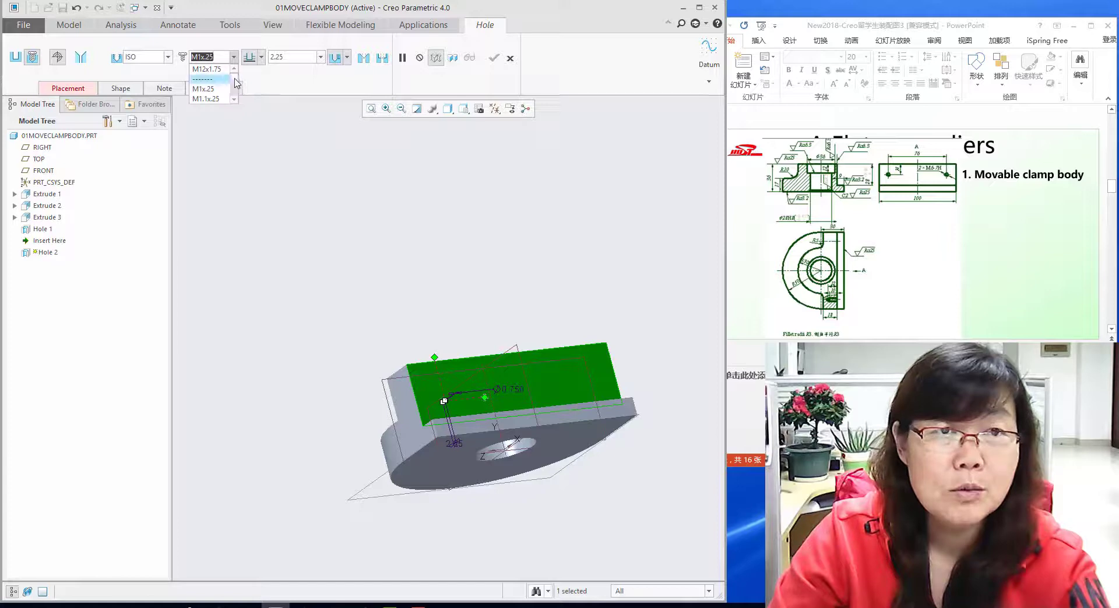
scroll(236, 89, up, 3)
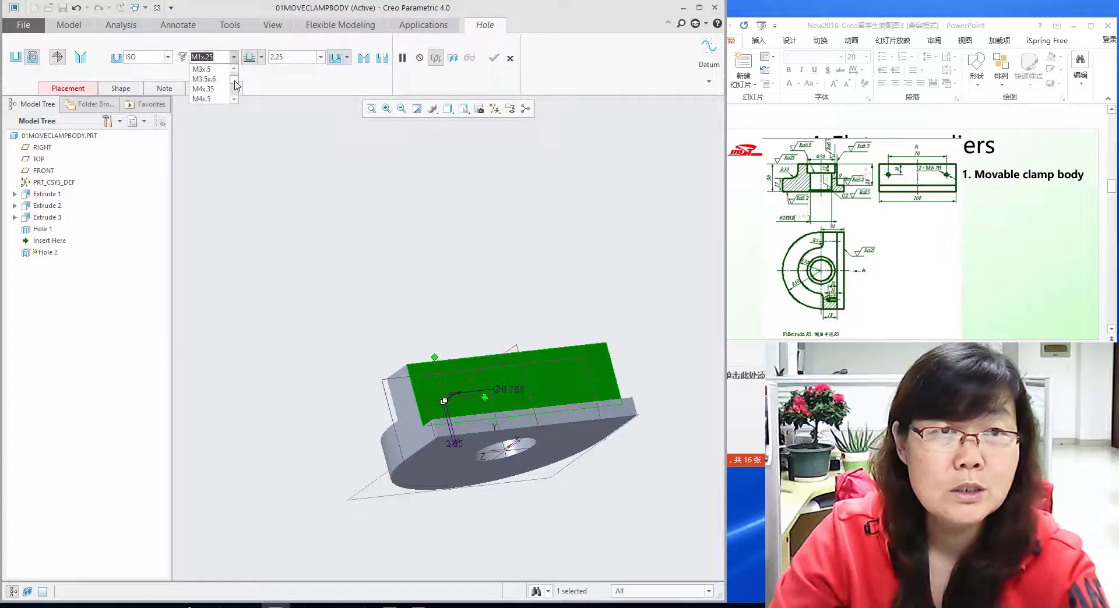
scroll(237, 87, up, 3)
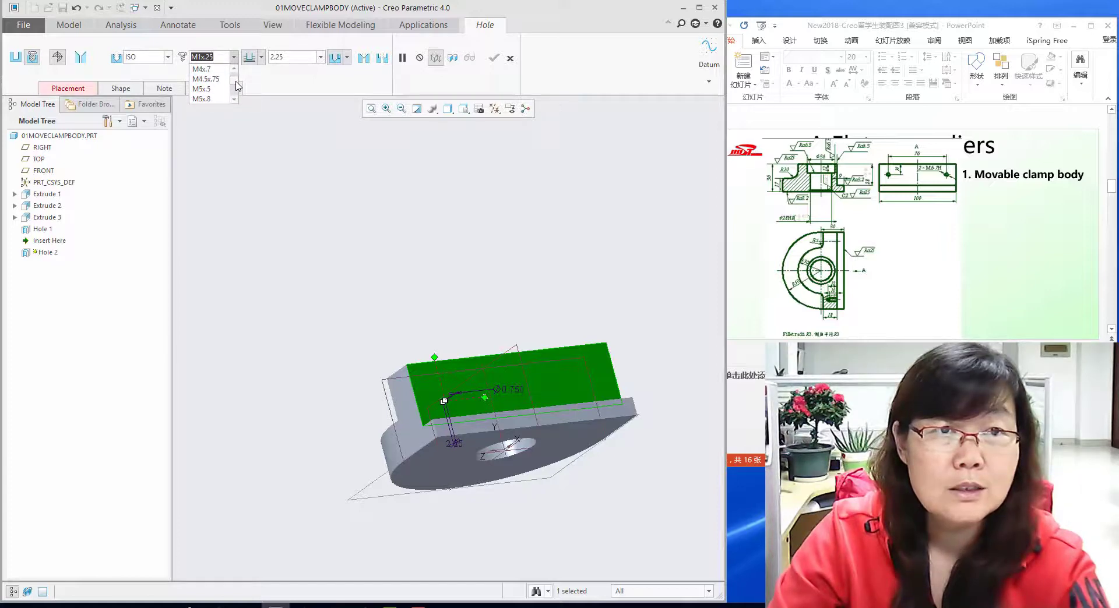
scroll(237, 87, down, 2)
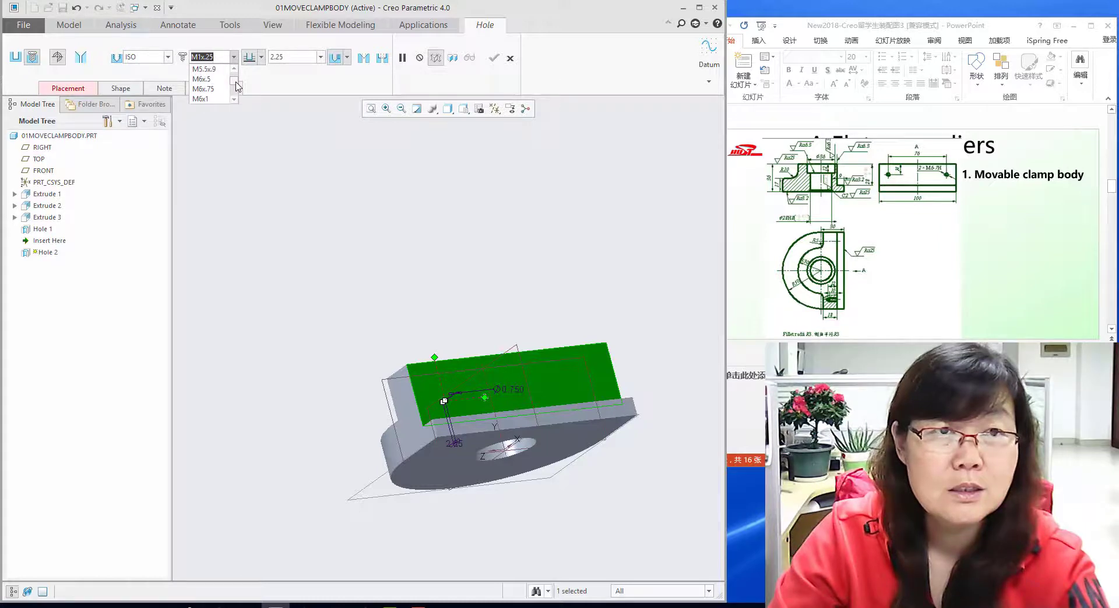
click(201, 98)
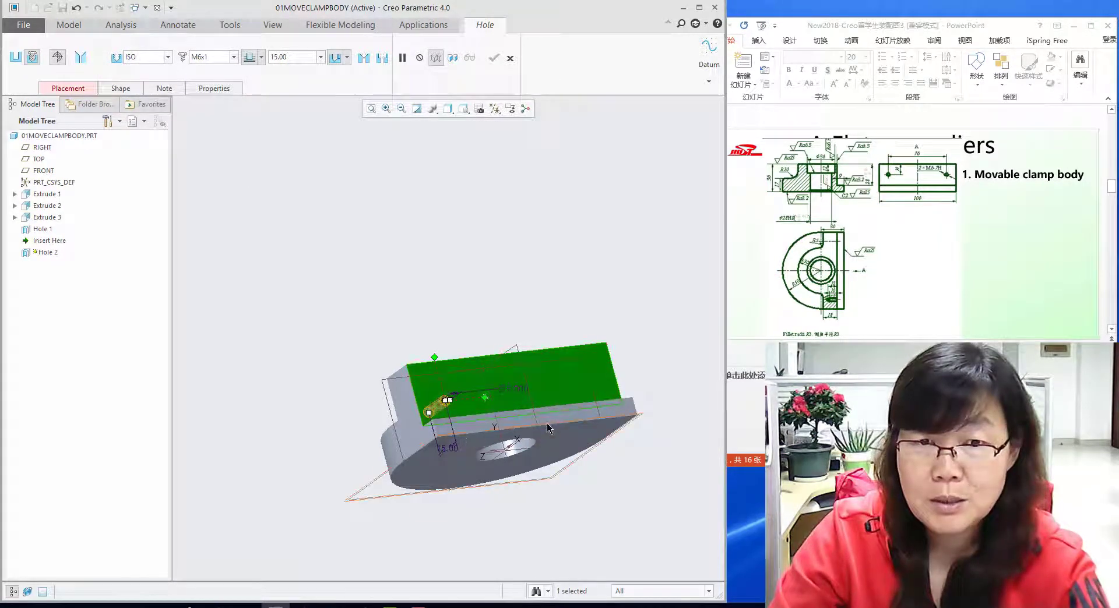
Attach the tapped hole's offset references to the FRONT plane and the body's upper face
middle_drag(547, 428, 542, 408)
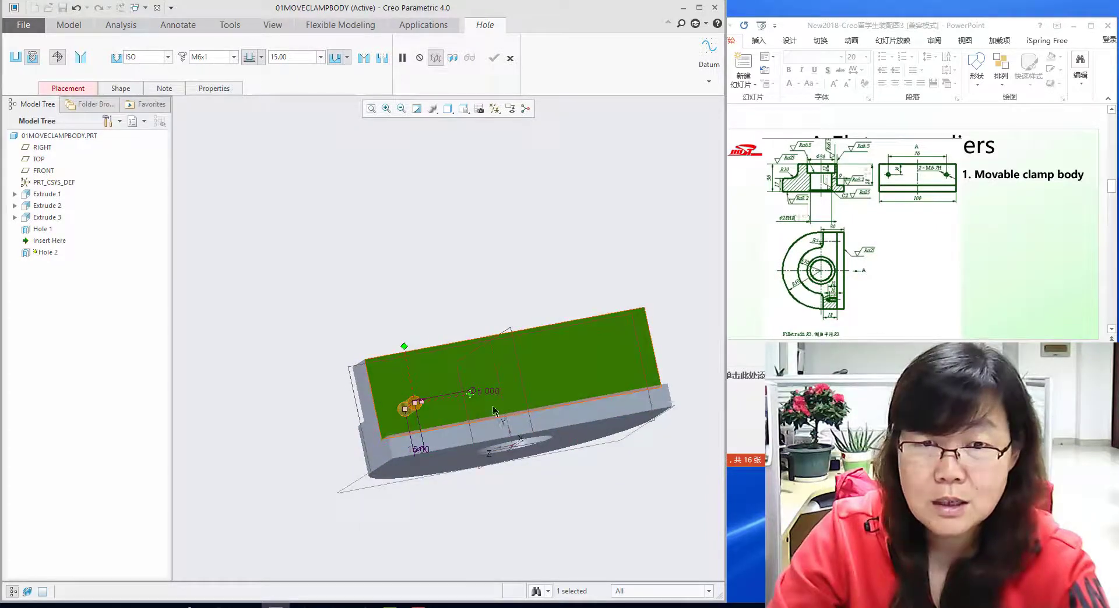
drag(471, 394, 516, 385)
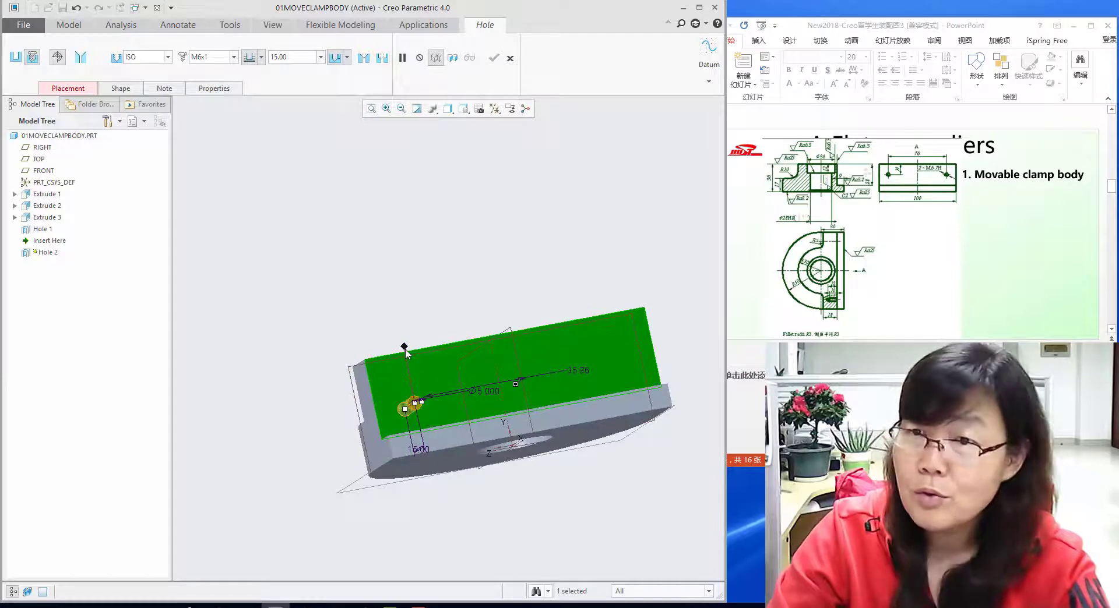
drag(404, 347, 409, 356)
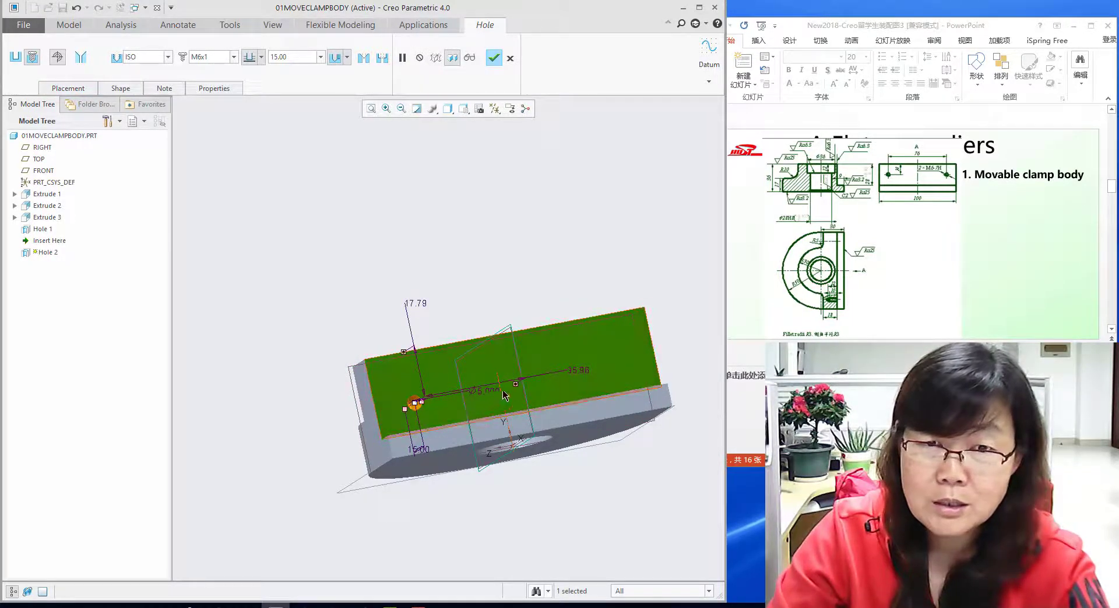
Set the tapped hole's offsets to 38 mm from the FRONT plane and 14 mm from the upper face
double_click(579, 369)
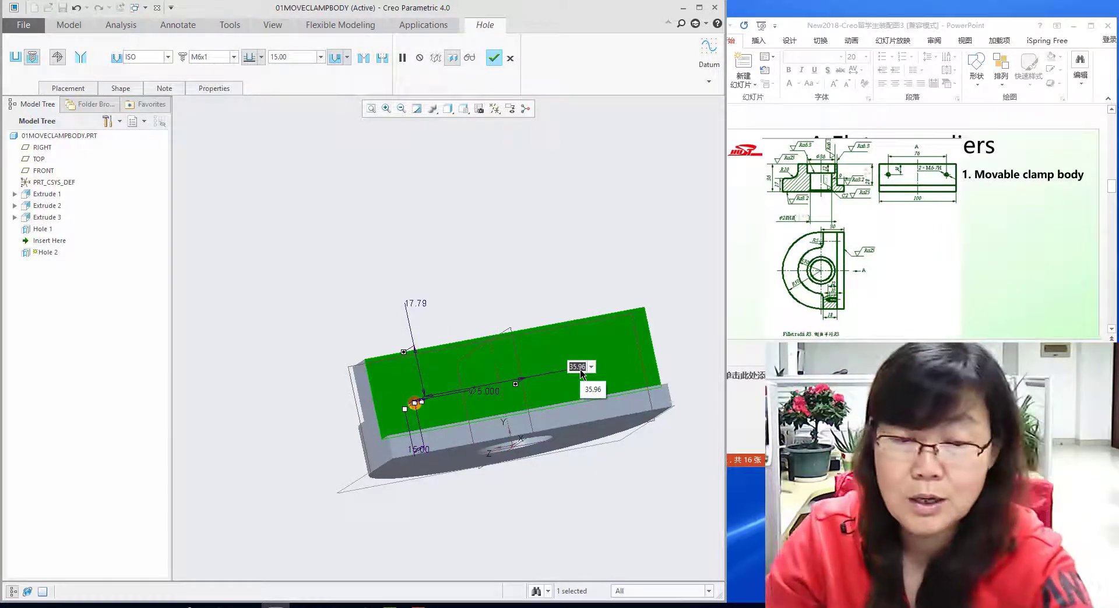
text(38)
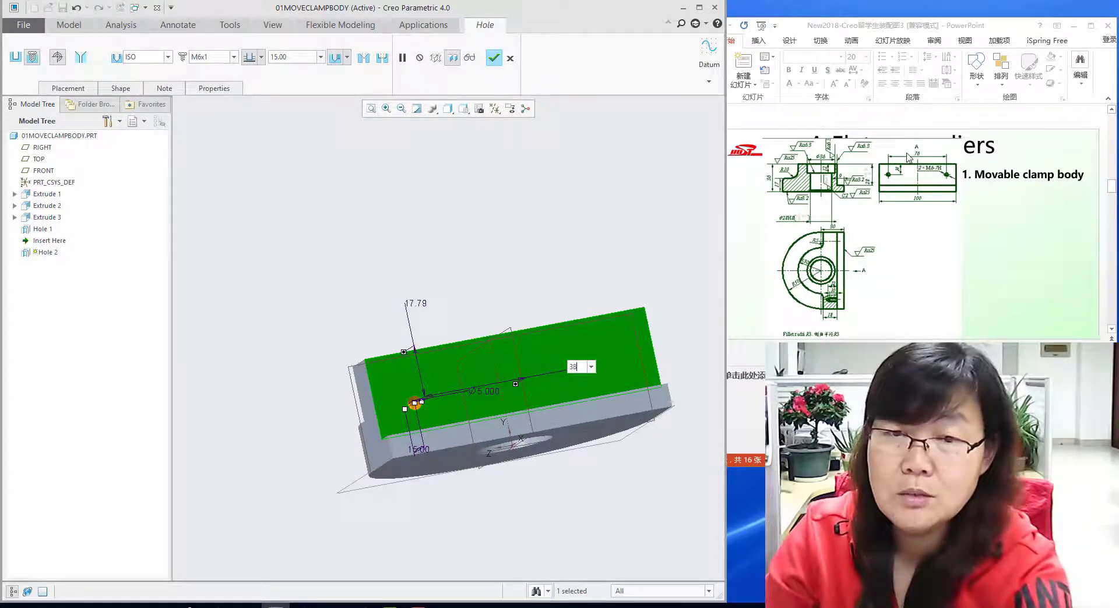
key(Return)
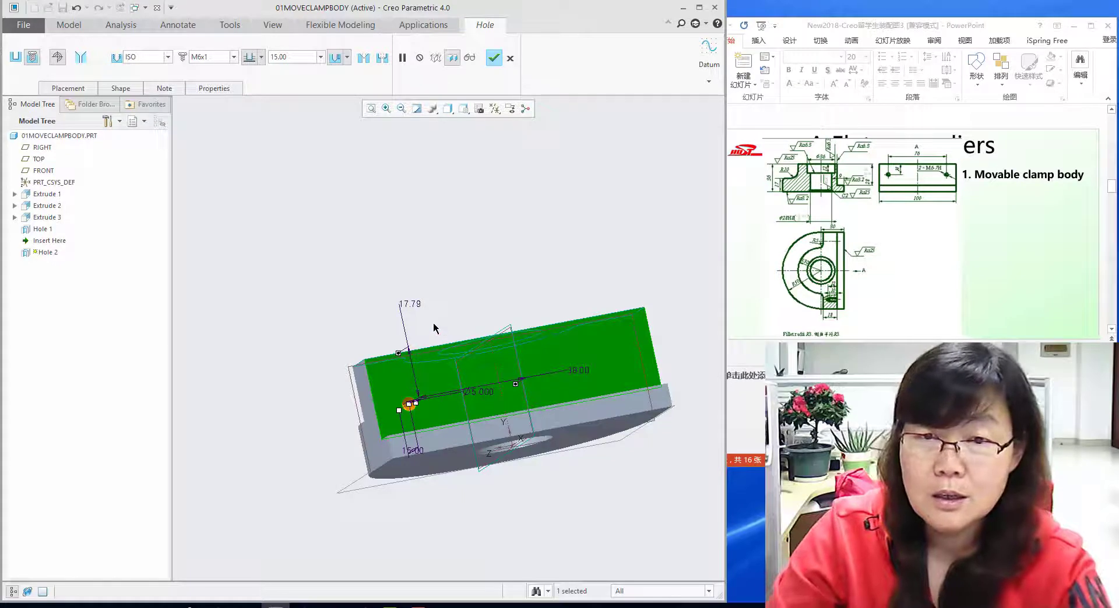
double_click(415, 304)
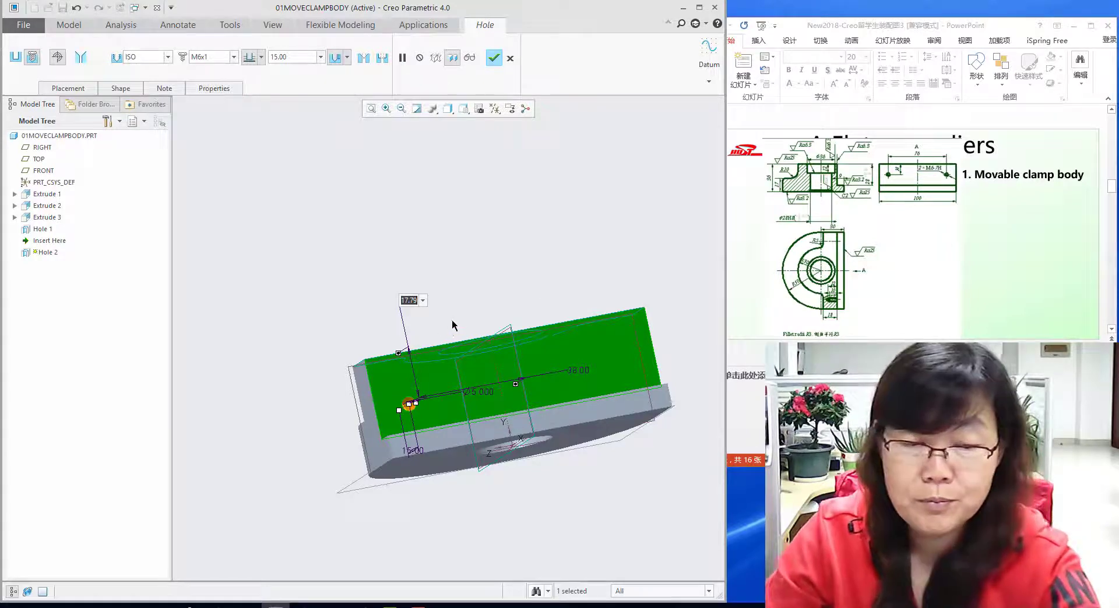
text(14)
key(Return)
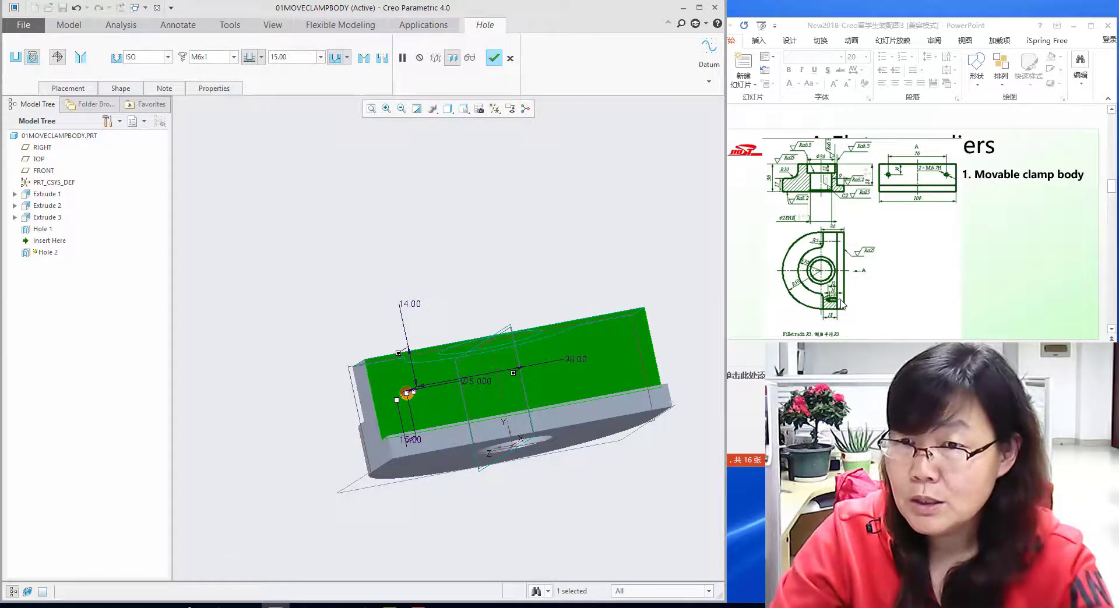
Set the tapped hole's drill depth to 12 mm and its thread depth to 10 mm, and finish the hole
click(122, 88)
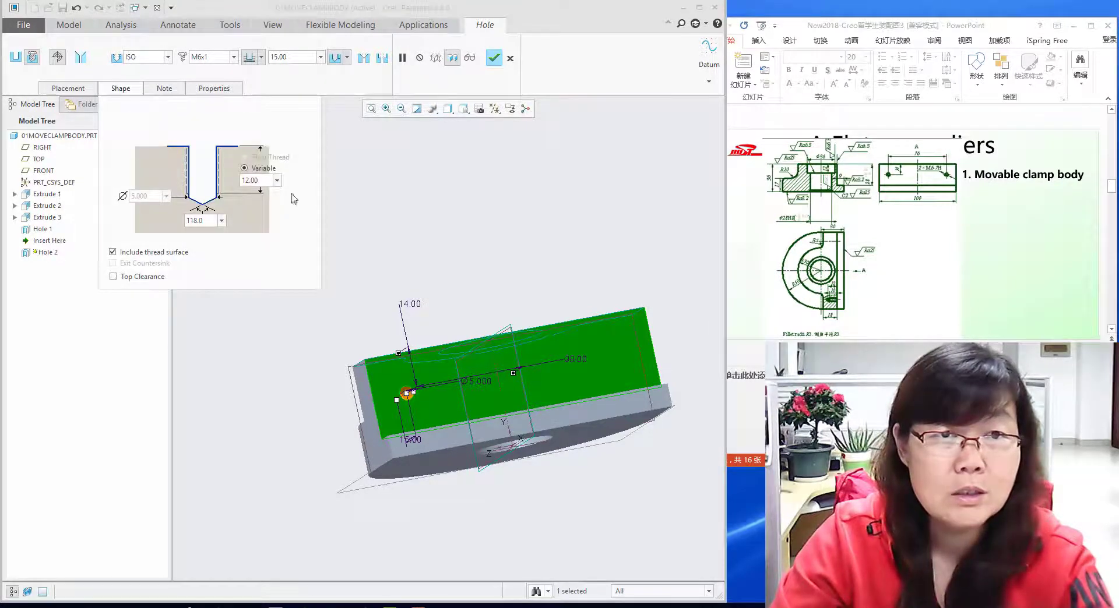
click(300, 57)
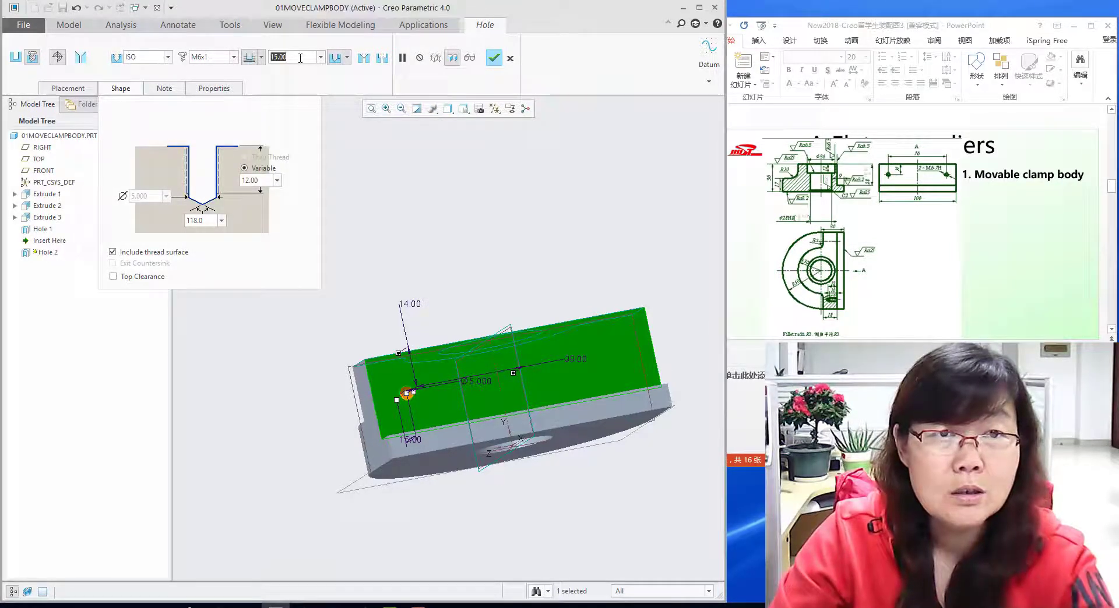
text(12)
key(Return)
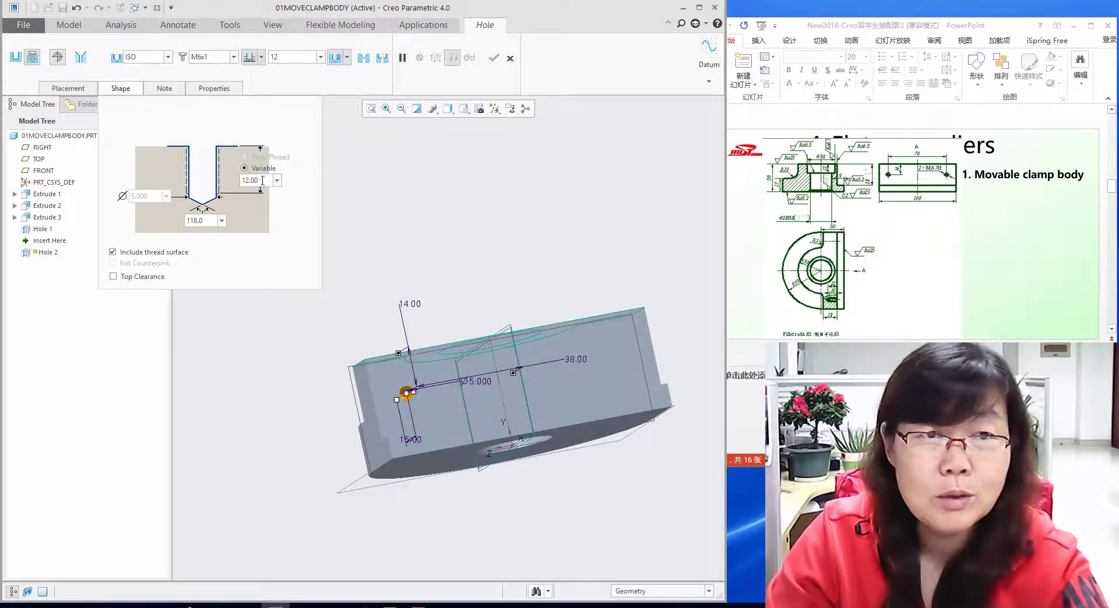
click(262, 181)
text(10)
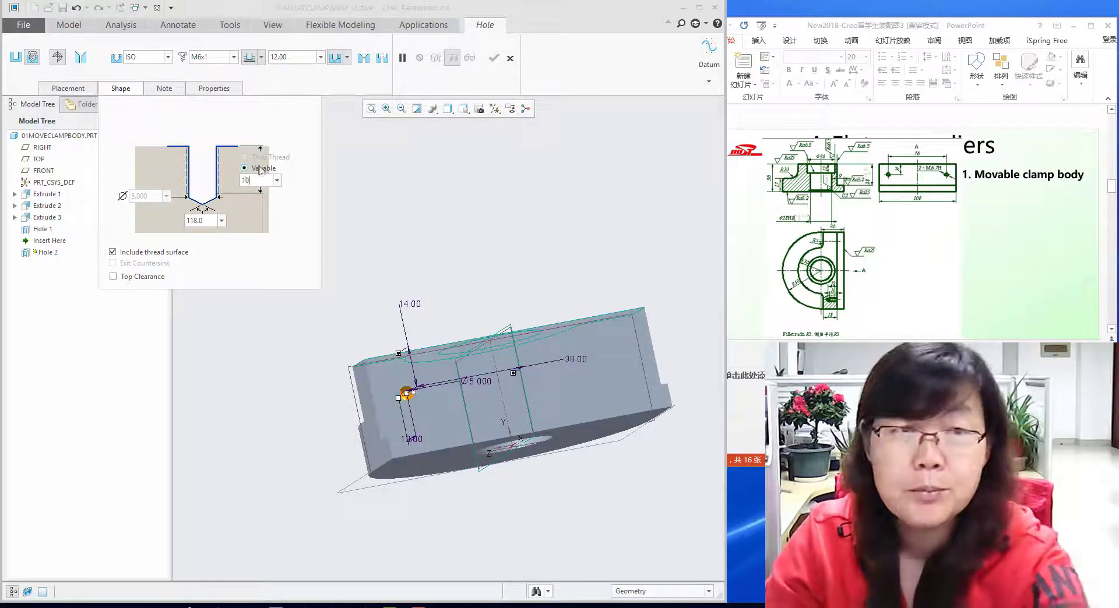
key(Return)
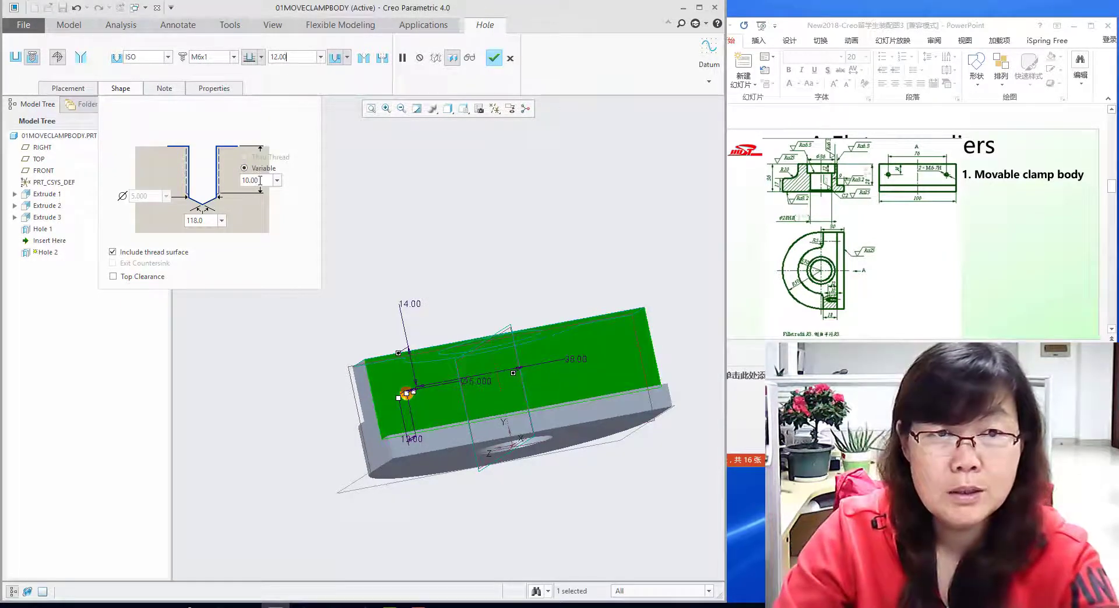
click(493, 57)
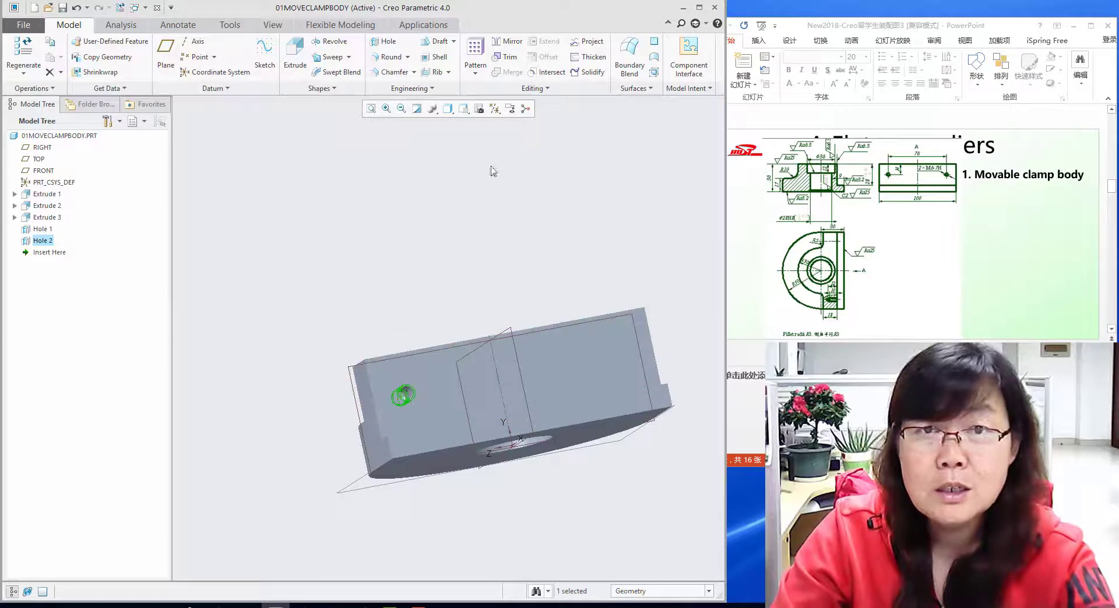
Mirror the tapped hole about the FRONT plane
click(512, 44)
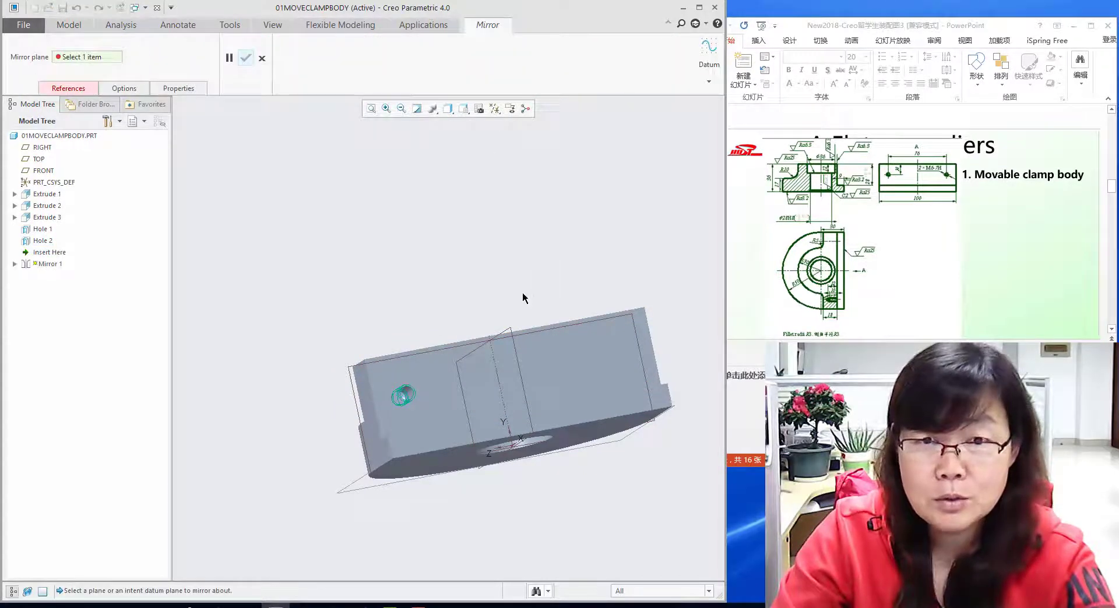
click(522, 375)
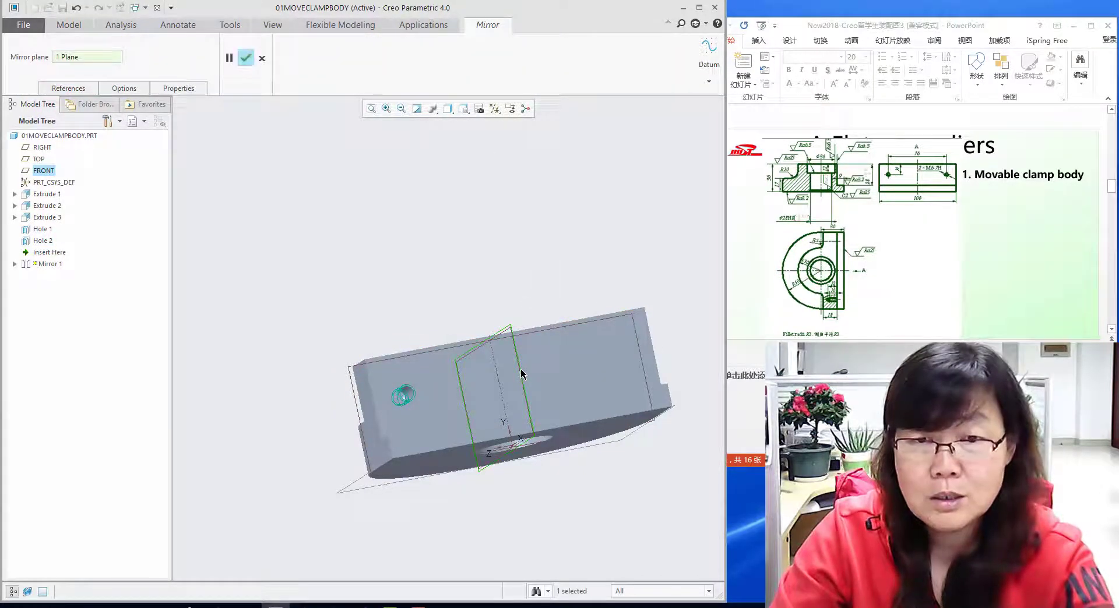
middle_click(499, 236)
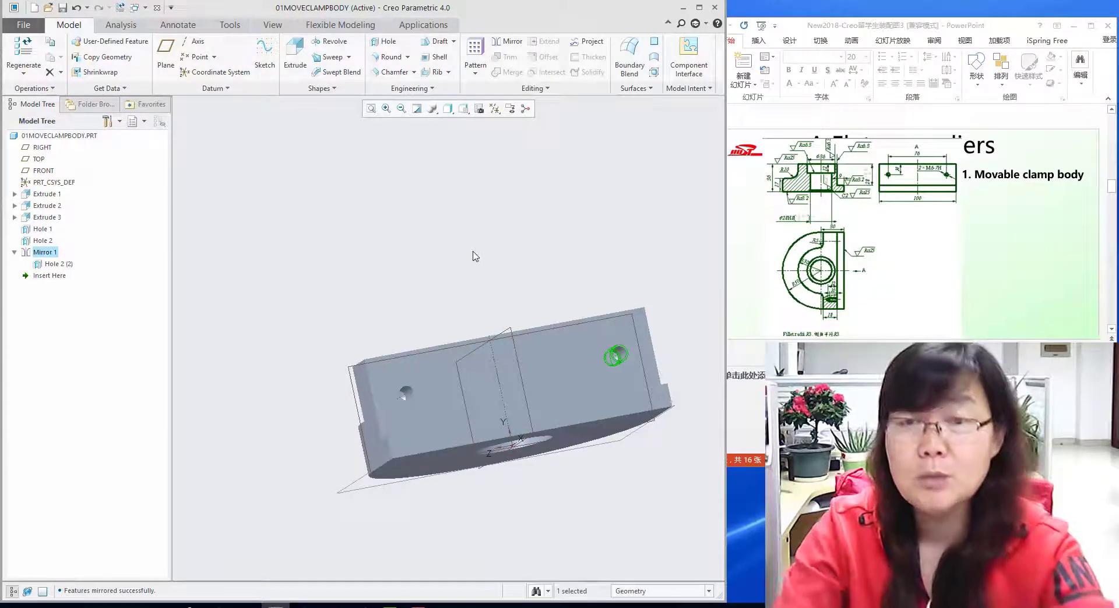
Place a D x D edge chamfer on the central bore's edge at the body's flat underside
mouse_move(556, 281)
middle_down()
mouse_move(622, 269)
mouse_move(617, 299)
mouse_move(596, 175)
middle_up()
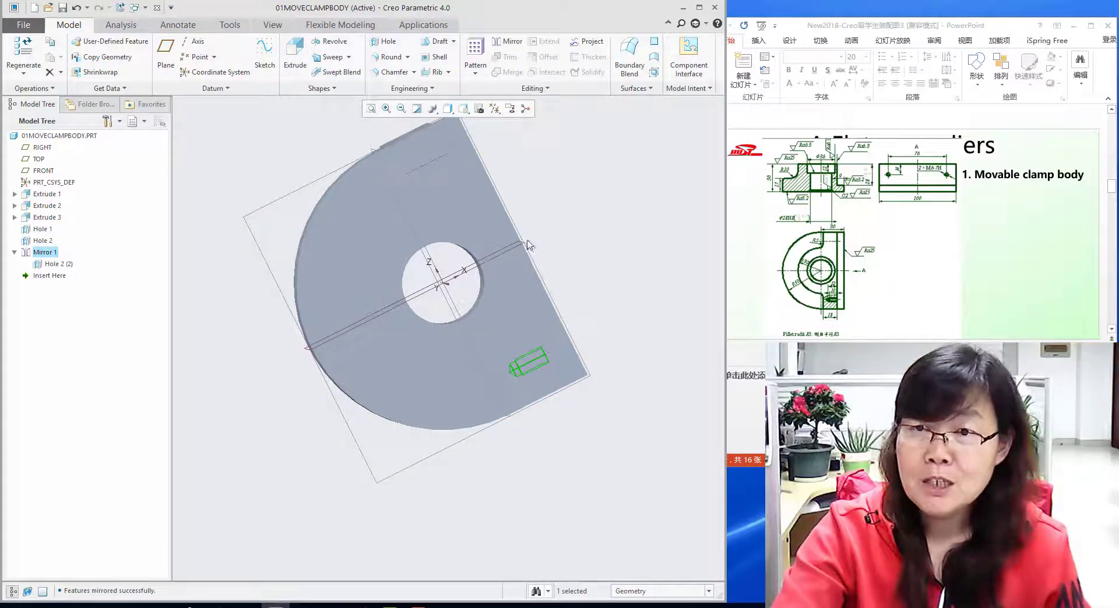
click(386, 75)
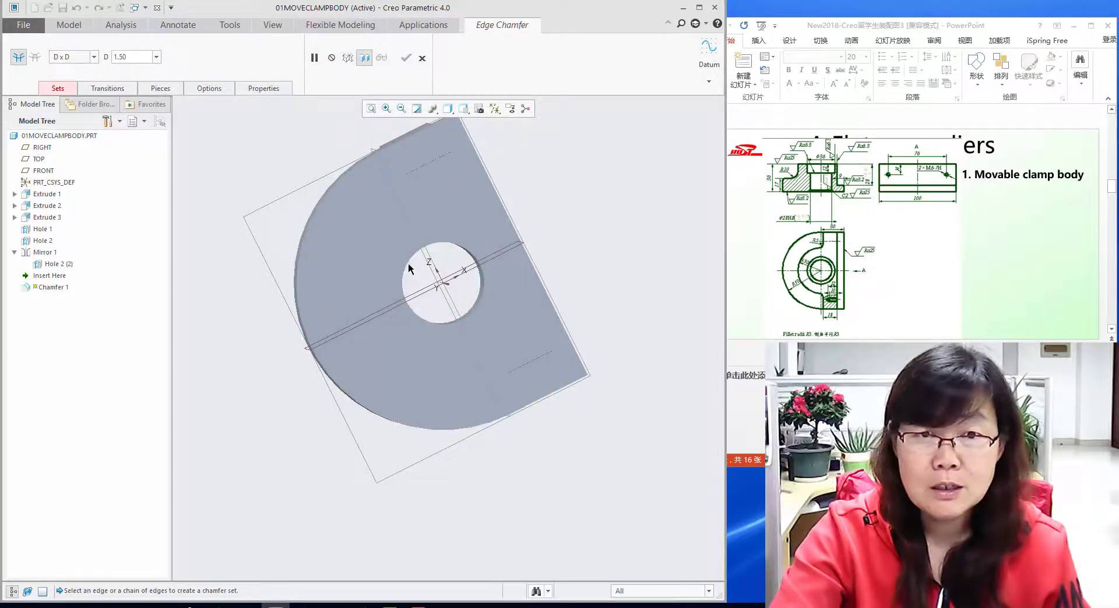
middle_drag(406, 268, 382, 270)
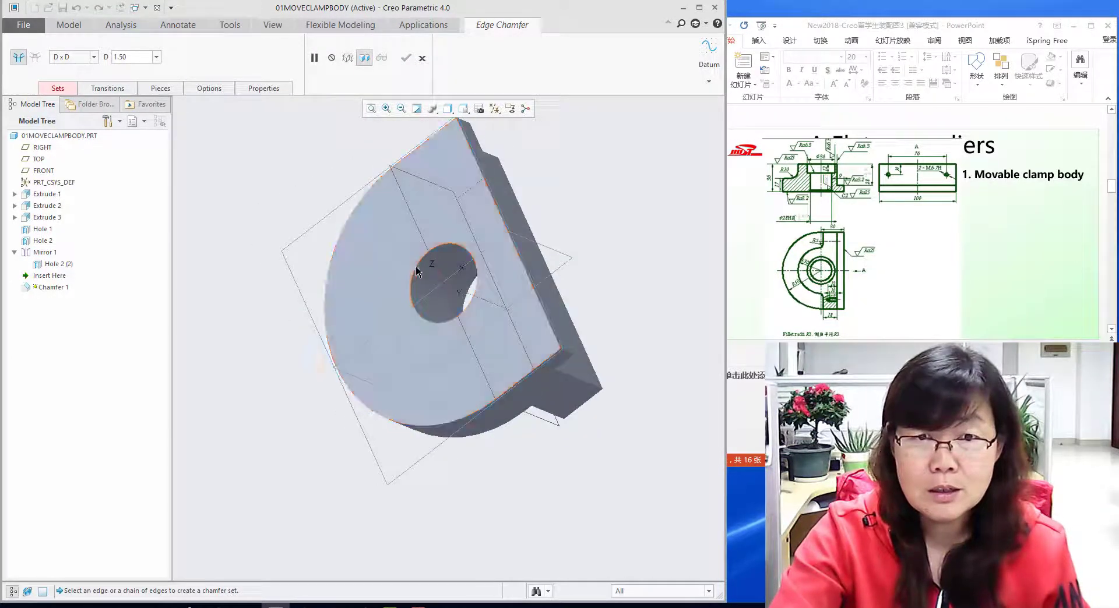
click(415, 270)
Set the bore chamfer's size to 2 mm and finish the chamfer
double_click(132, 57)
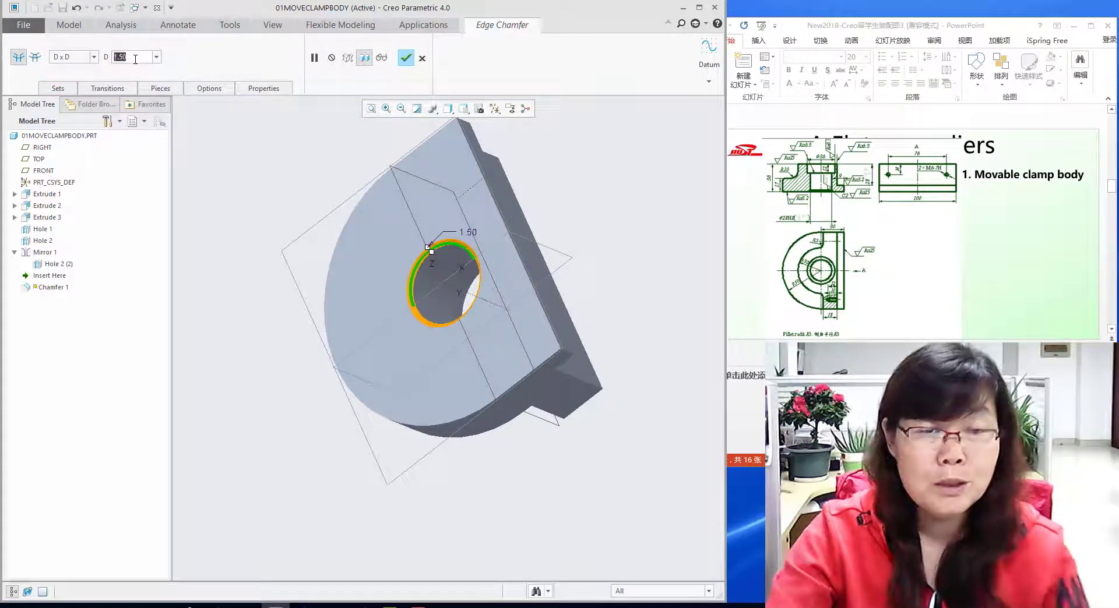
text(2)
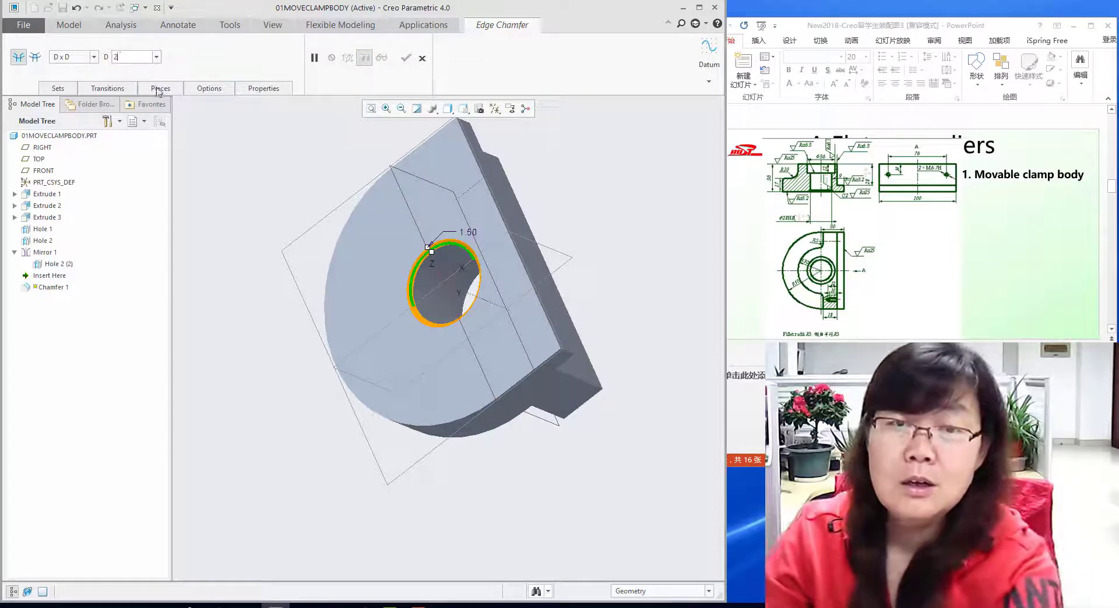
text(\)
key(Return)
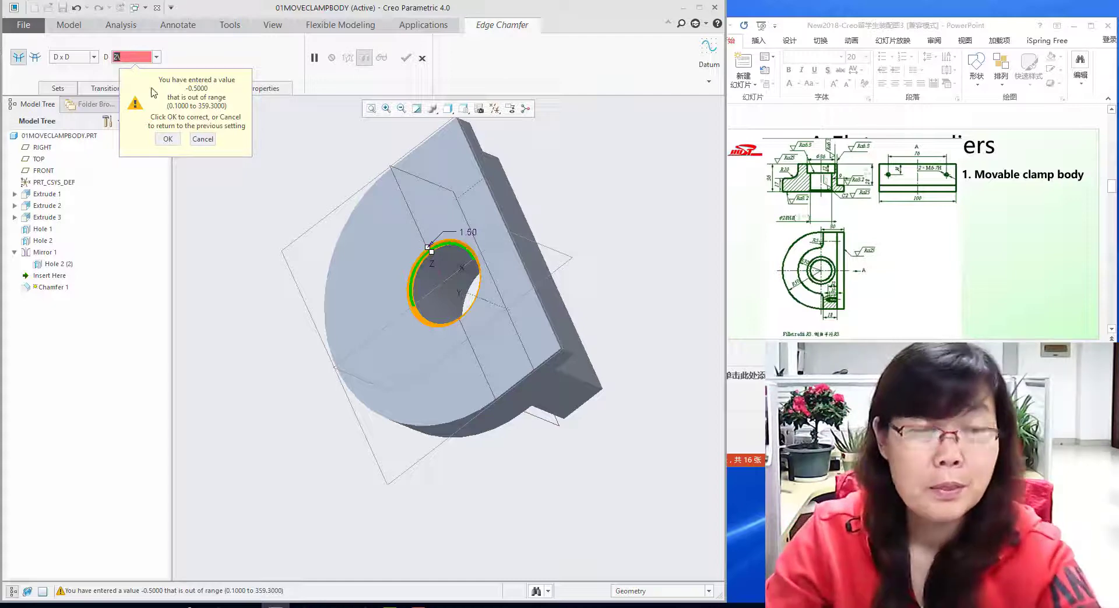
click(168, 139)
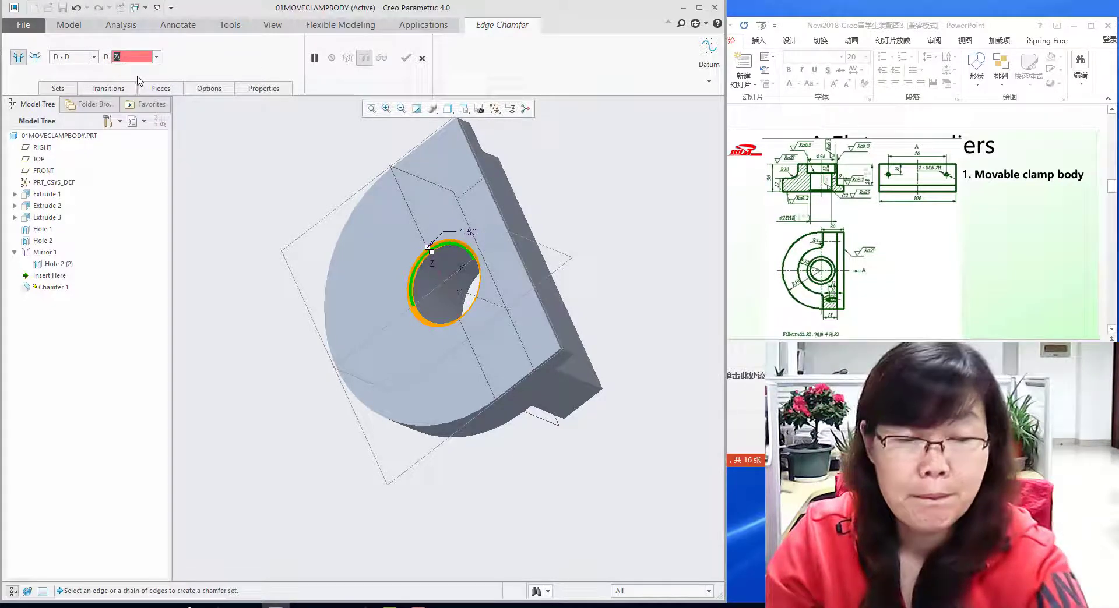
key(Return)
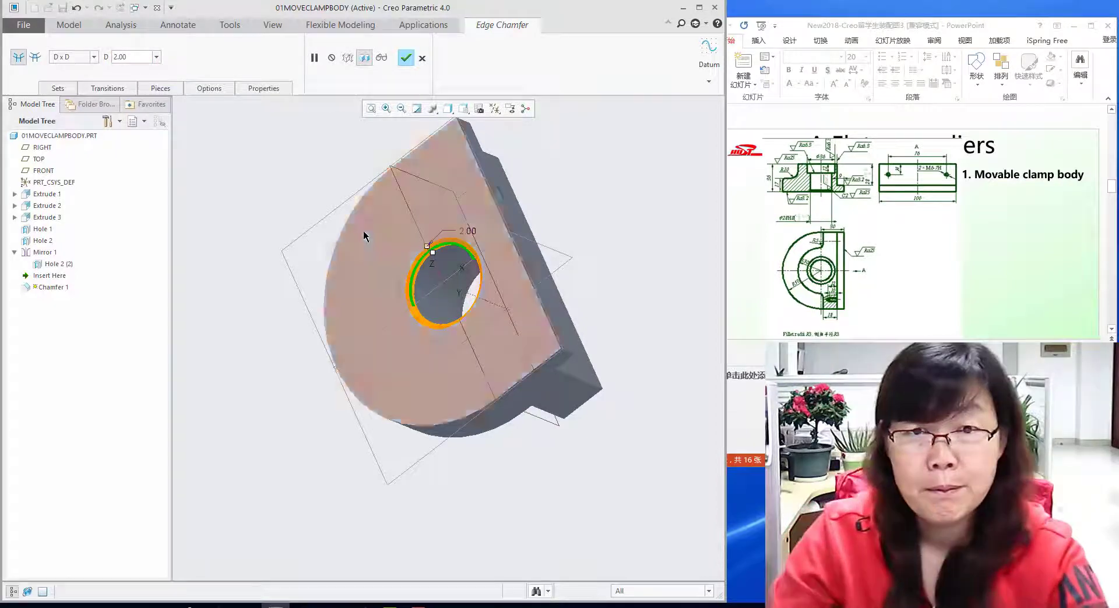
mouse_move(364, 231)
middle_down()
mouse_move(464, 317)
mouse_move(458, 325)
mouse_move(450, 293)
middle_up()
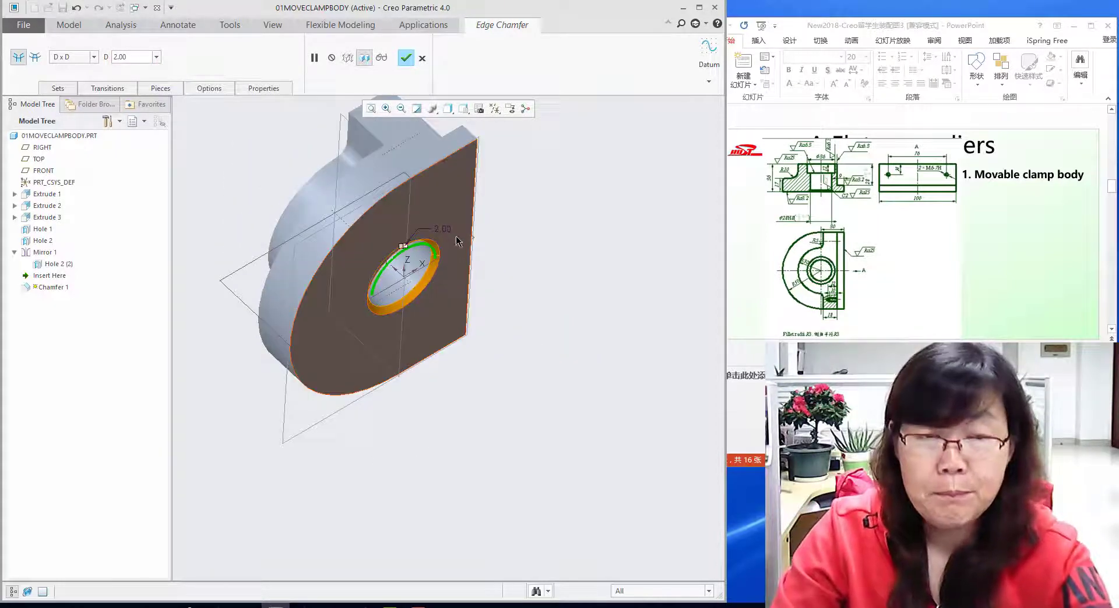
middle_drag(459, 242, 498, 399)
middle_click(524, 344)
scroll(498, 399, down, 3)
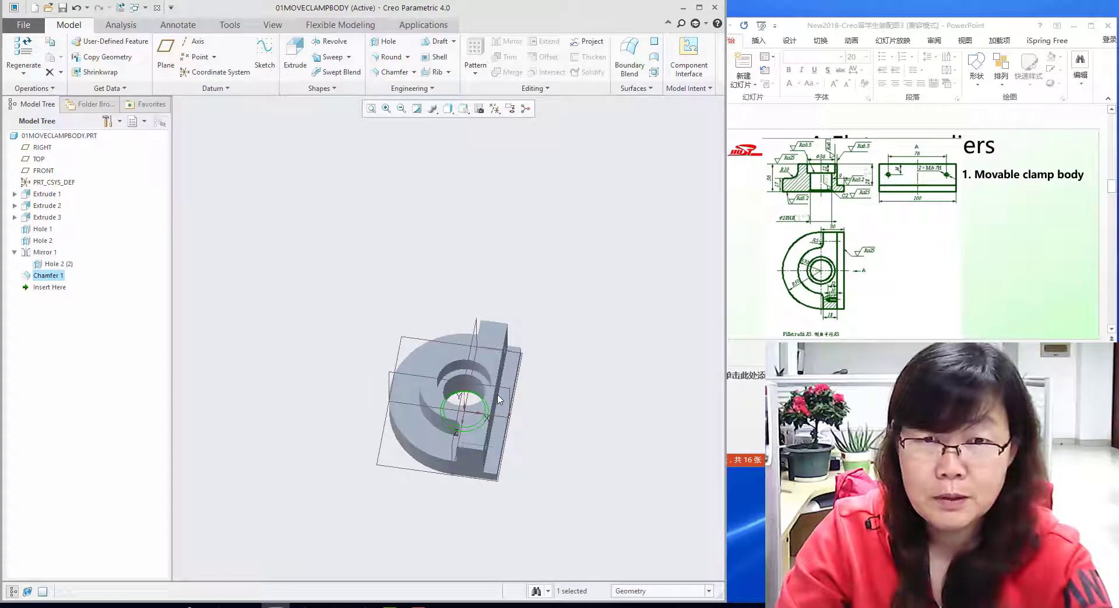
Choose the ptc-std-brass appearance from the std-metals library as the current appearance
click(271, 25)
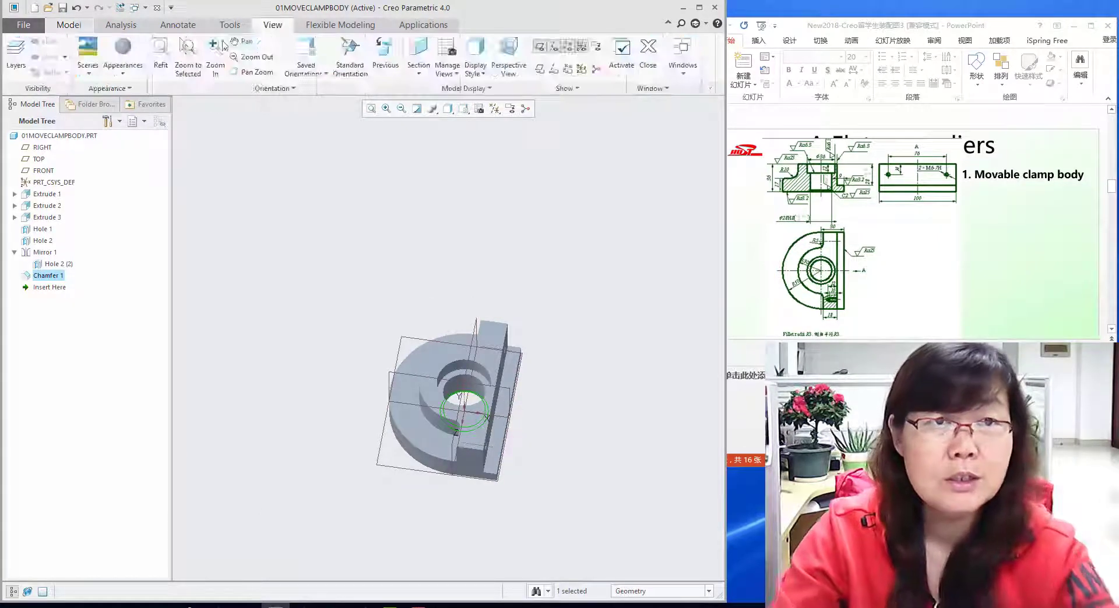
click(130, 81)
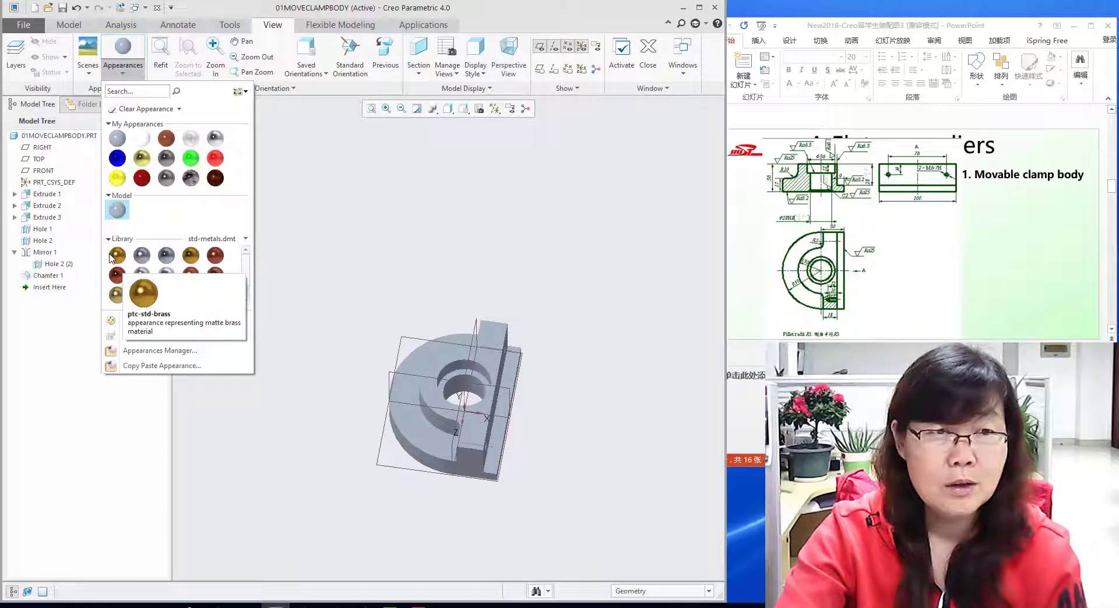
click(142, 295)
middle_click(325, 307)
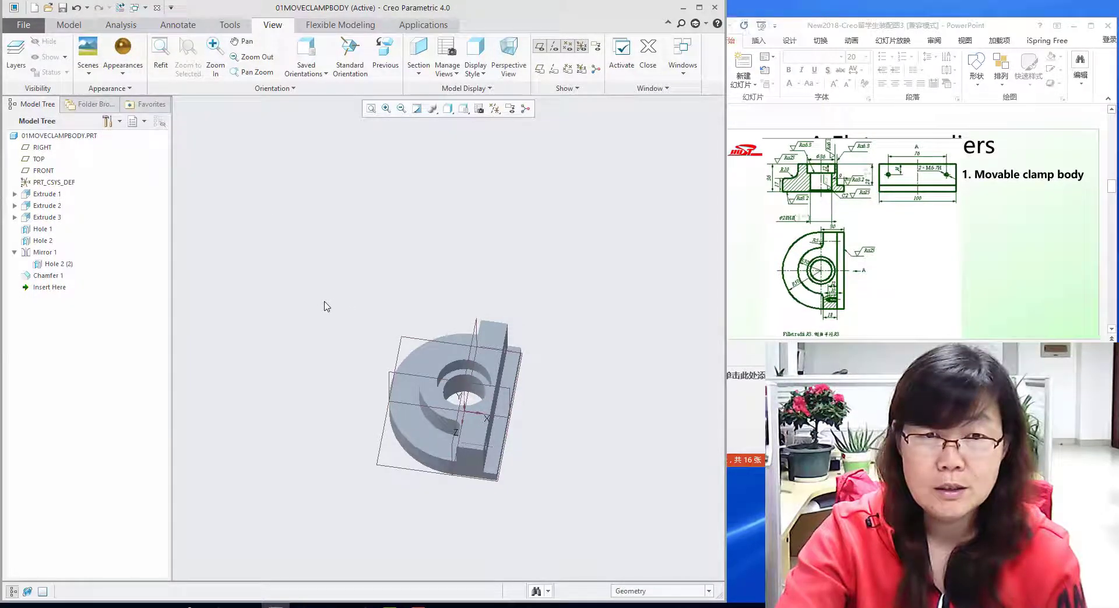
middle_drag(325, 308, 373, 363)
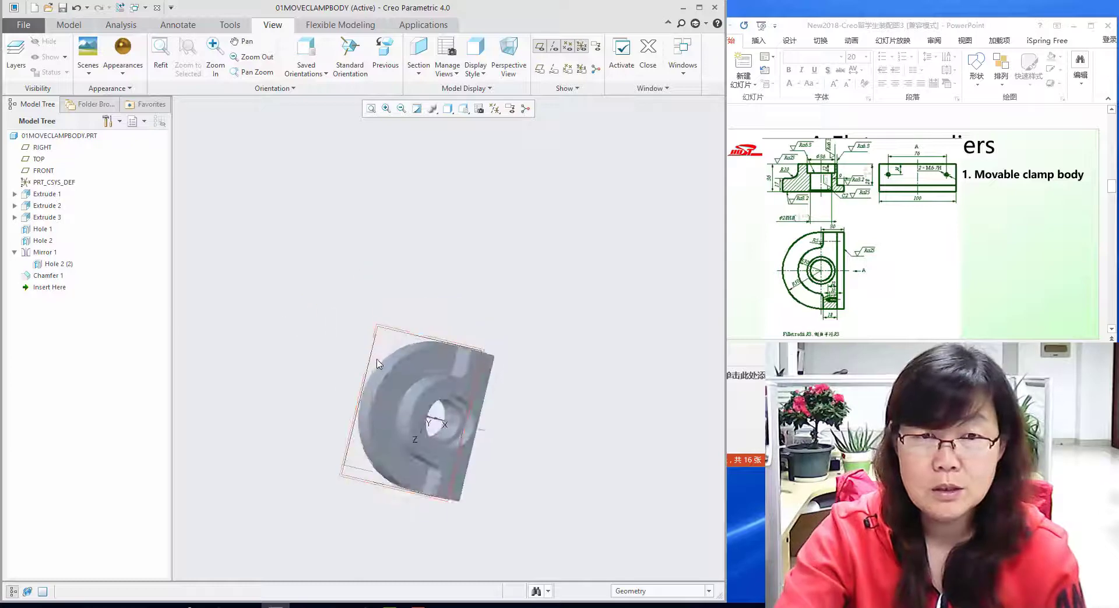
scroll(375, 365, up, 4)
scroll(405, 402, down, 3)
middle_drag(404, 398, 398, 394)
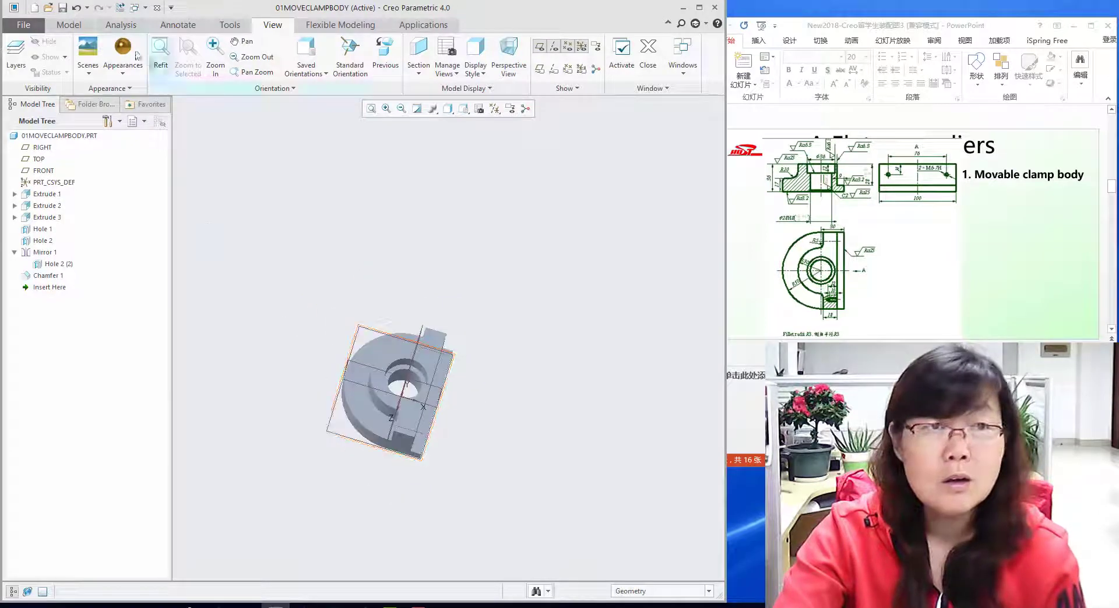
Apply the current brass appearance to the whole clamp body
click(124, 49)
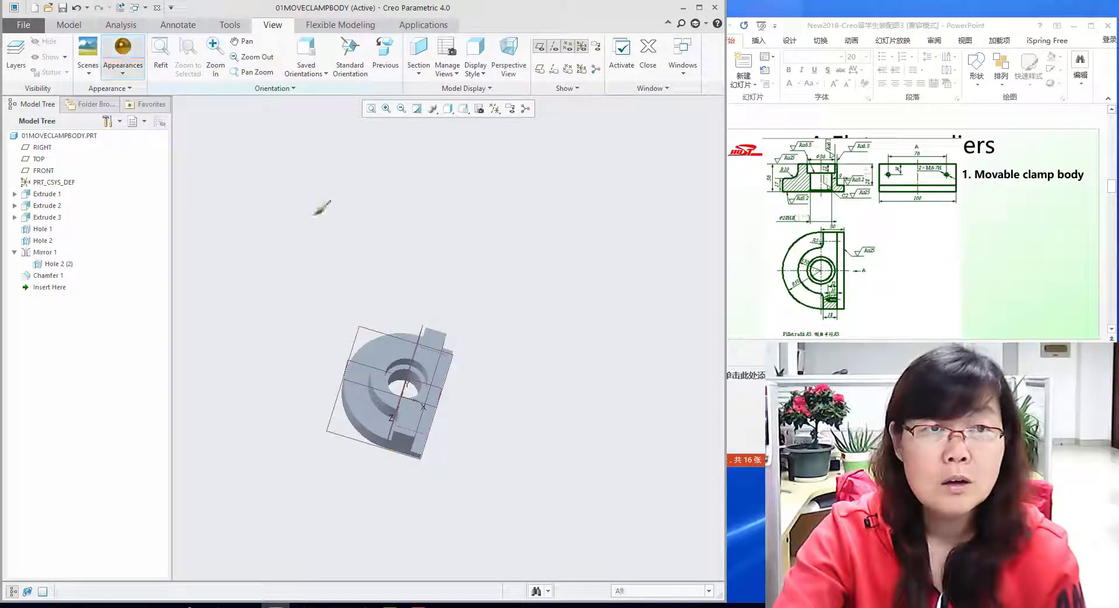
middle_click(299, 312)
drag(301, 308, 487, 469)
click(123, 49)
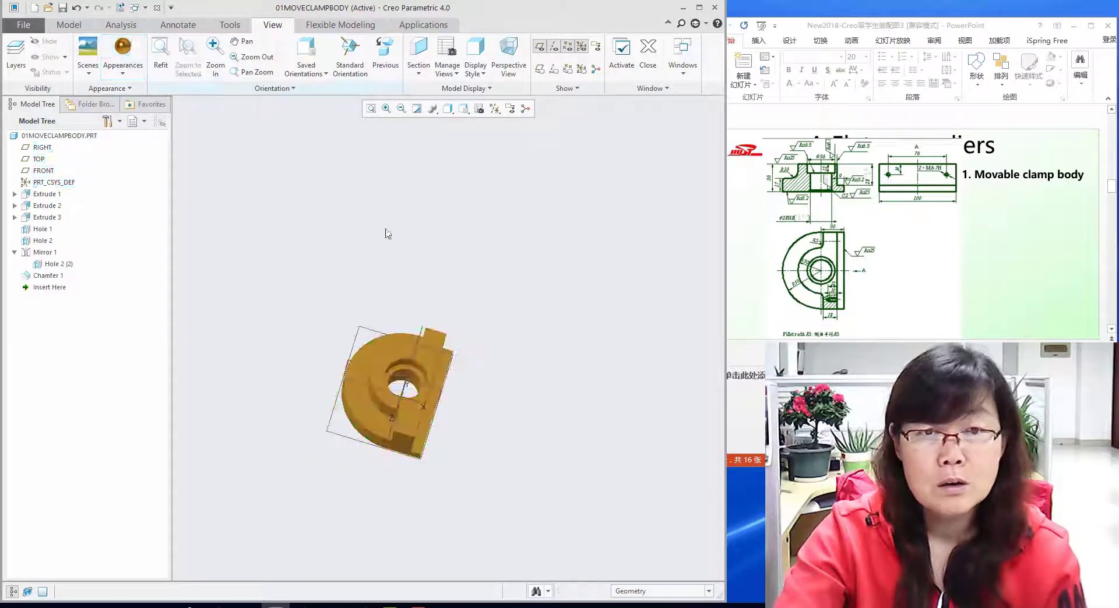
Save the part as 01MOVECLAMPBODY.PRT in the proposed folder
mouse_move(465, 460)
middle_down()
mouse_move(495, 527)
mouse_move(460, 497)
mouse_move(402, 406)
middle_up()
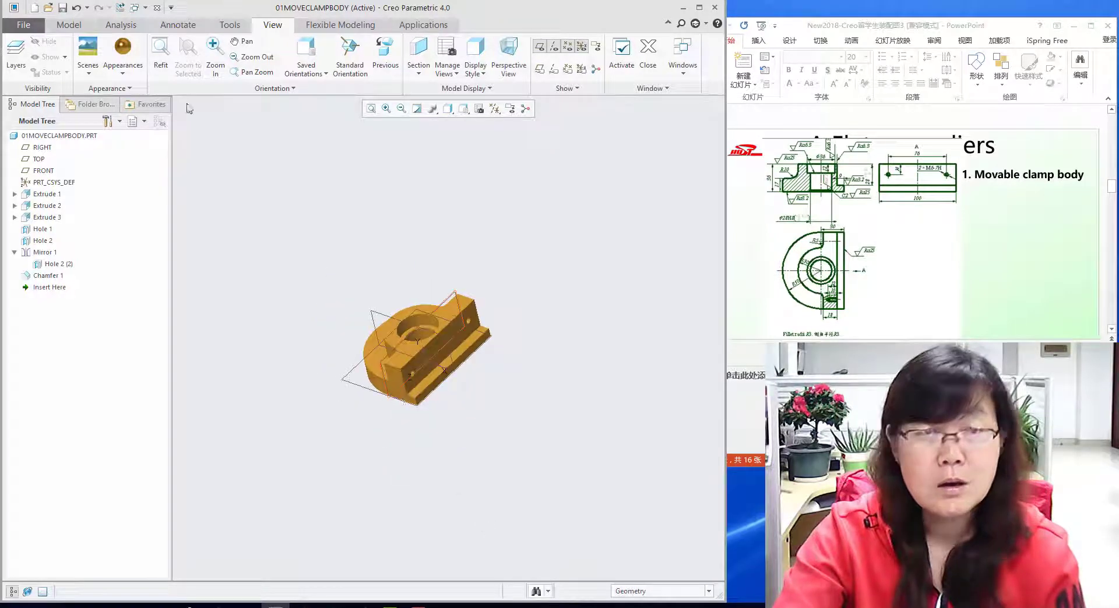
click(62, 8)
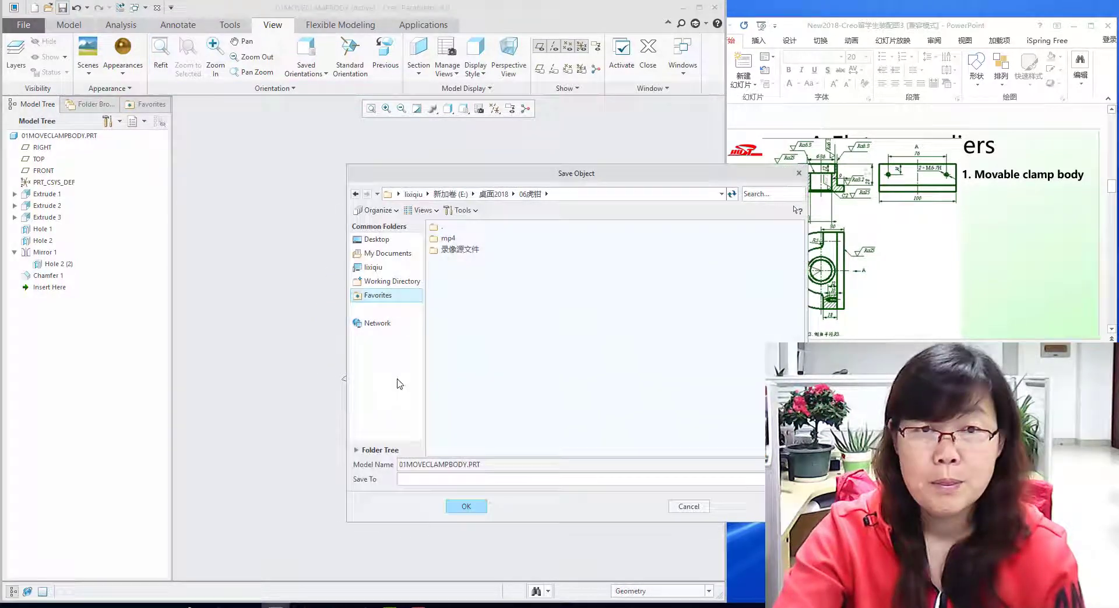
click(468, 510)
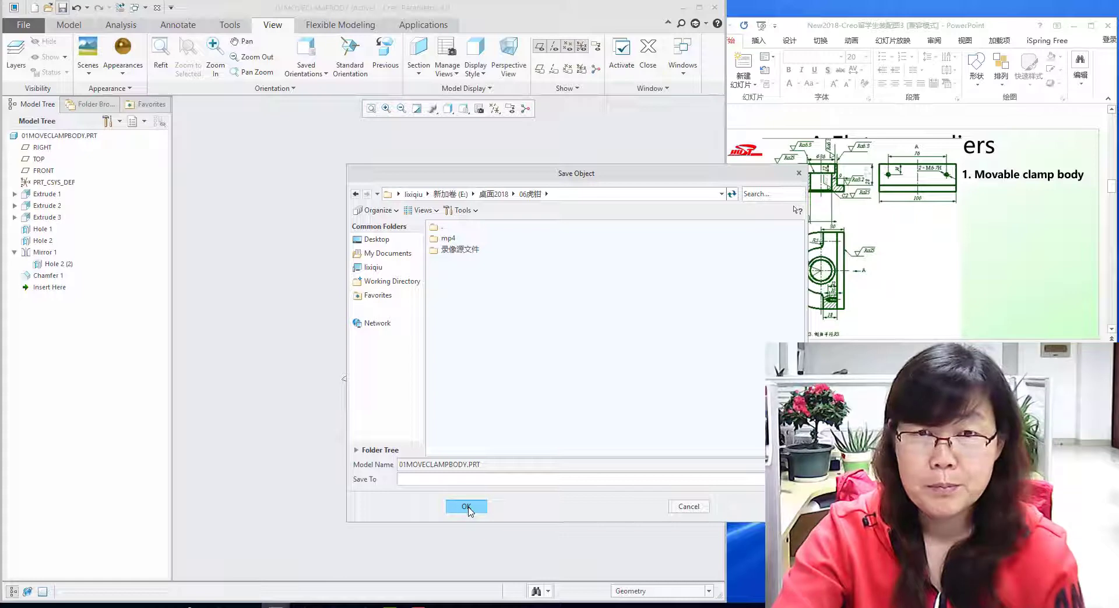